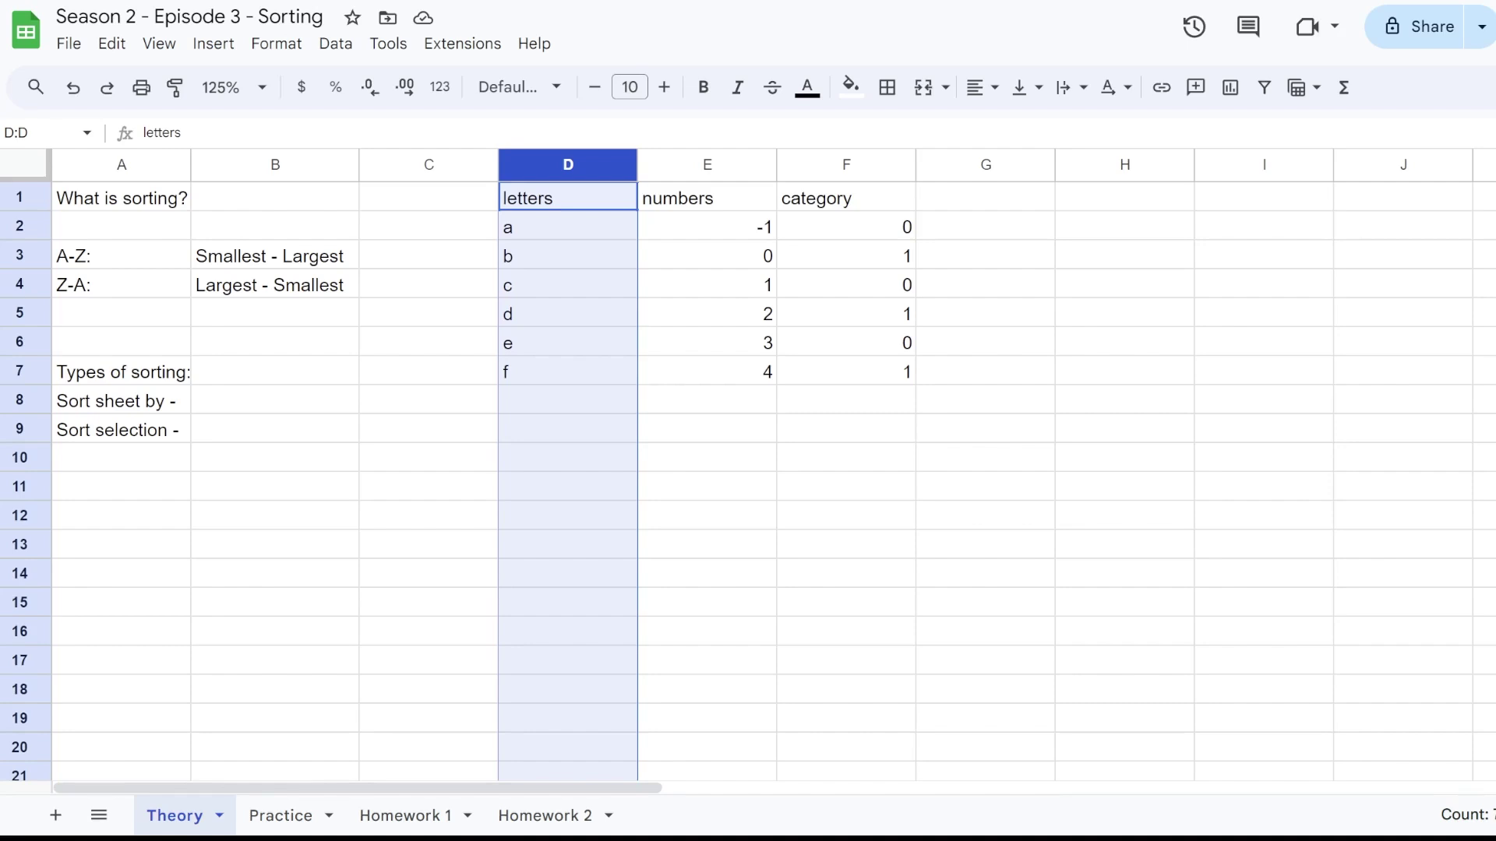
Review the sorting notes in column A, comparing the A-Z and Z-A order descriptions.
left_click(121, 198)
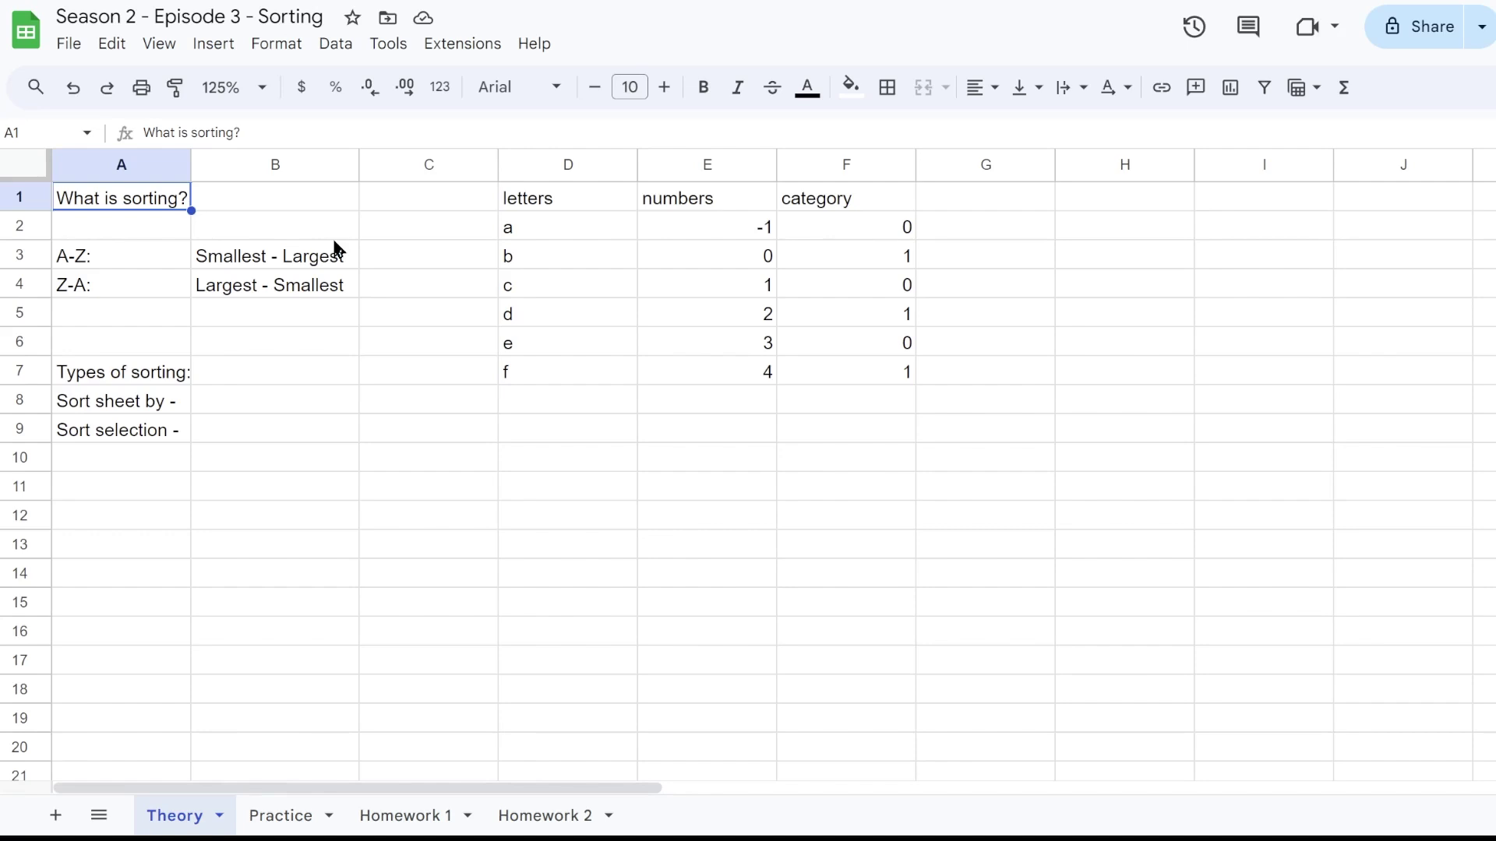
left_click(123, 261)
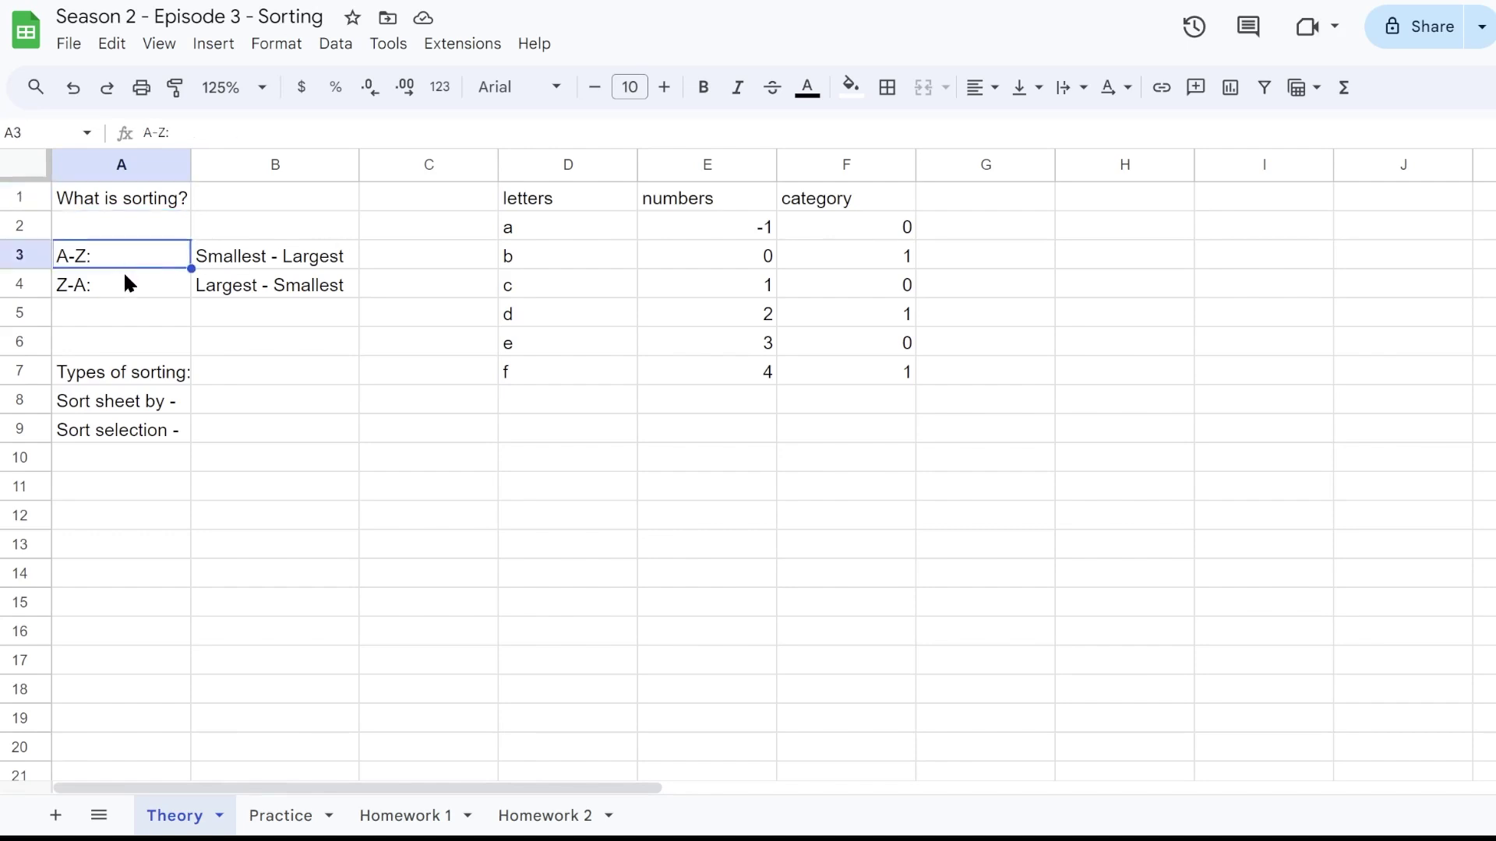
left_click(124, 285)
left_click(129, 251)
left_click(67, 287)
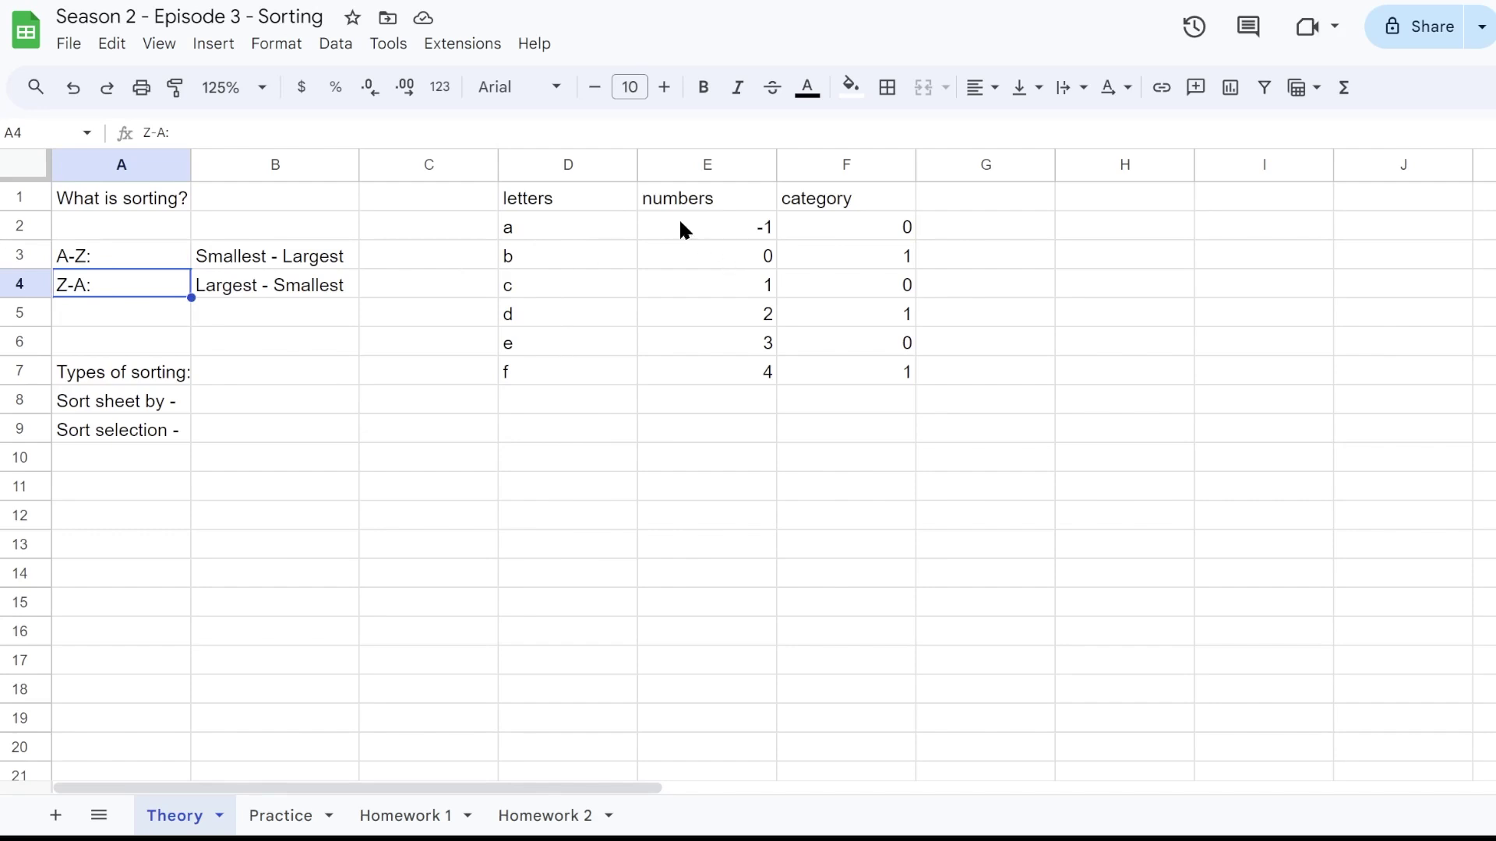
left_click(67, 261)
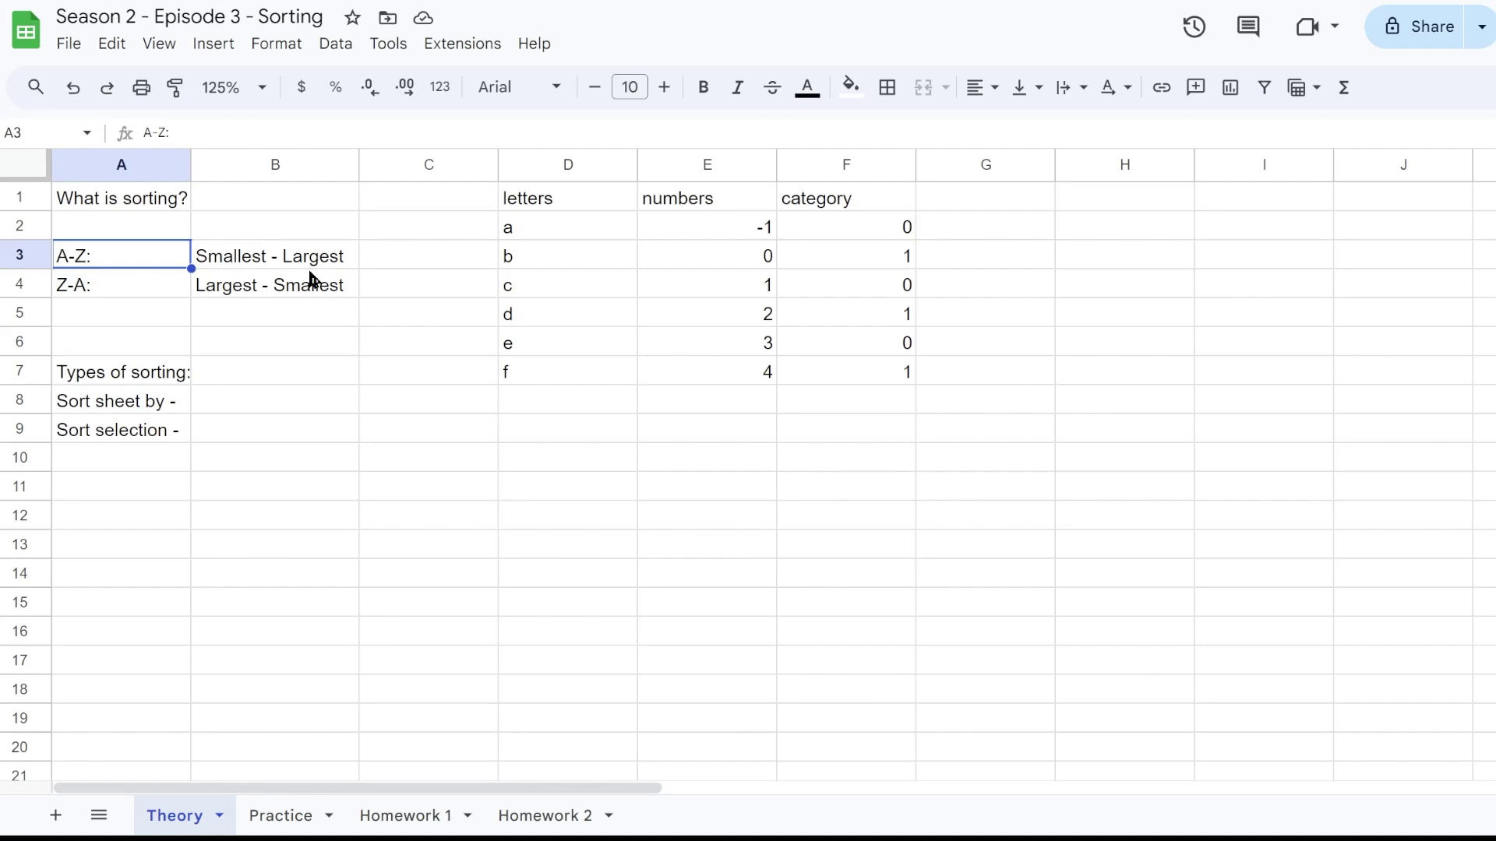
left_click(91, 282)
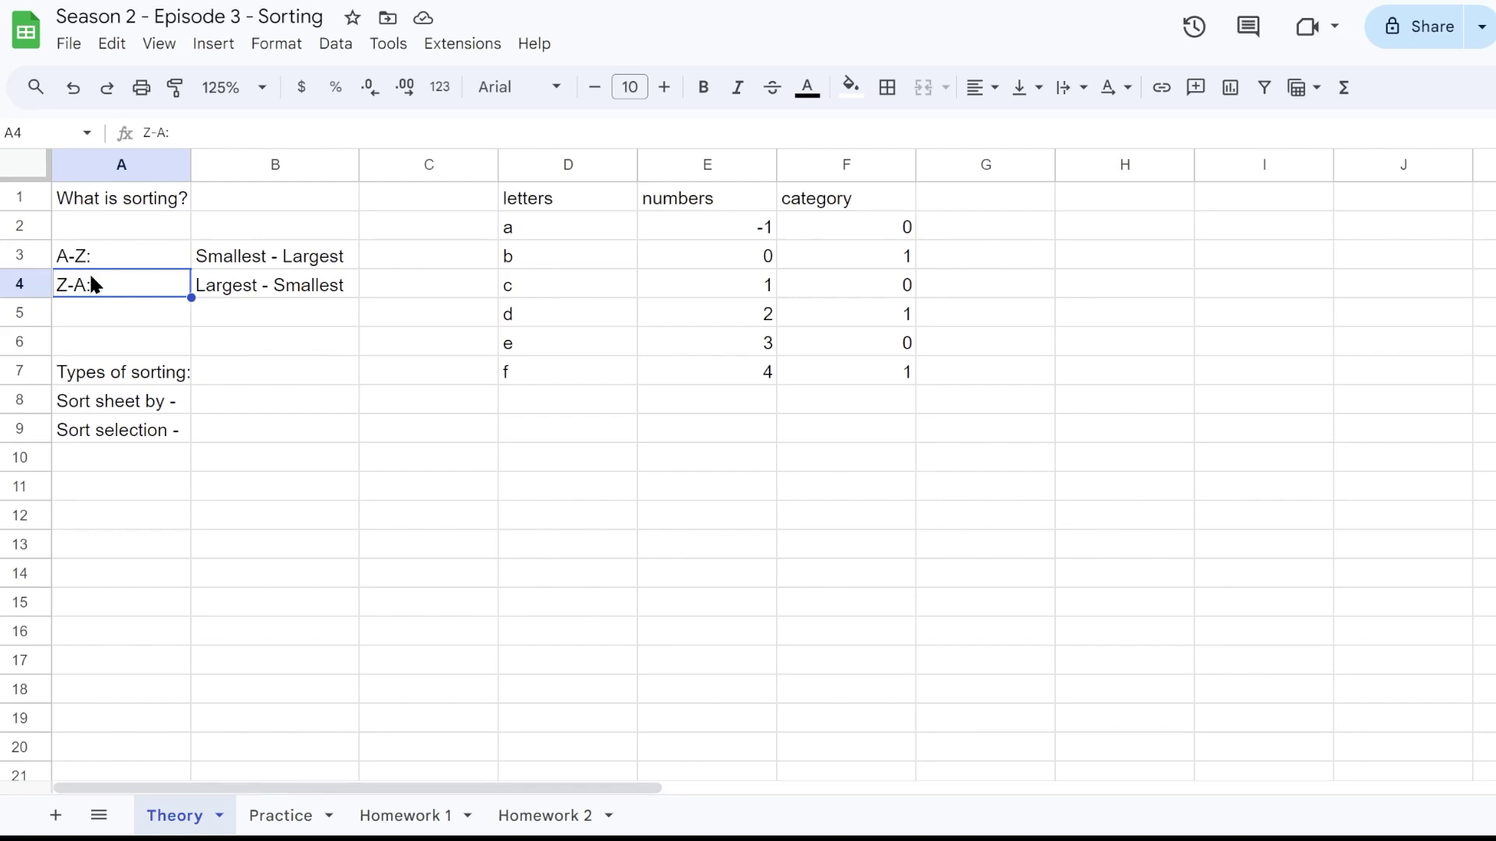
Sort the whole sheet Z to A by the letters column.
left_click(565, 164)
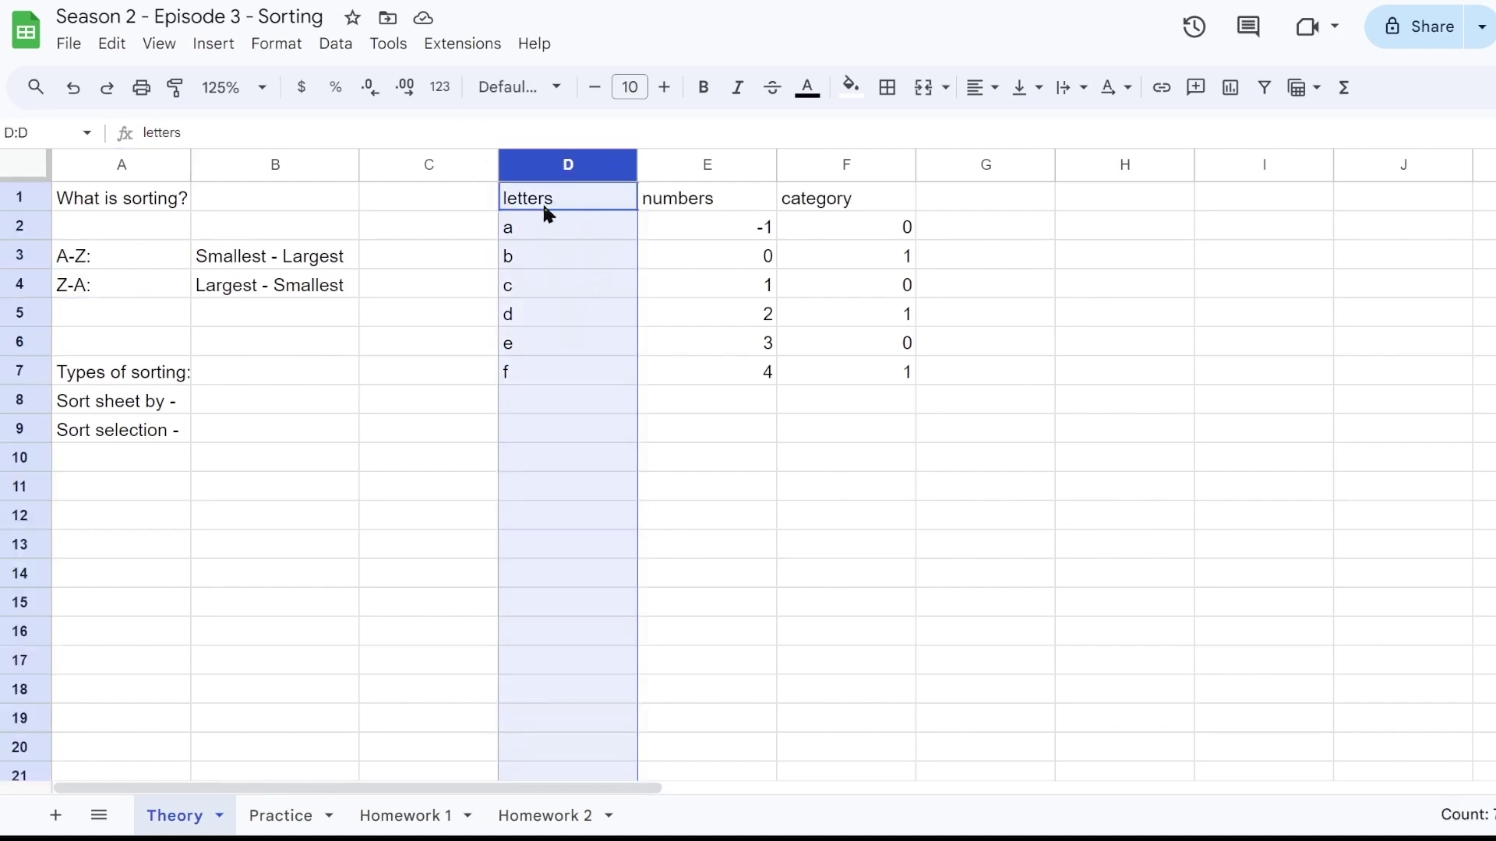
right_click(558, 345)
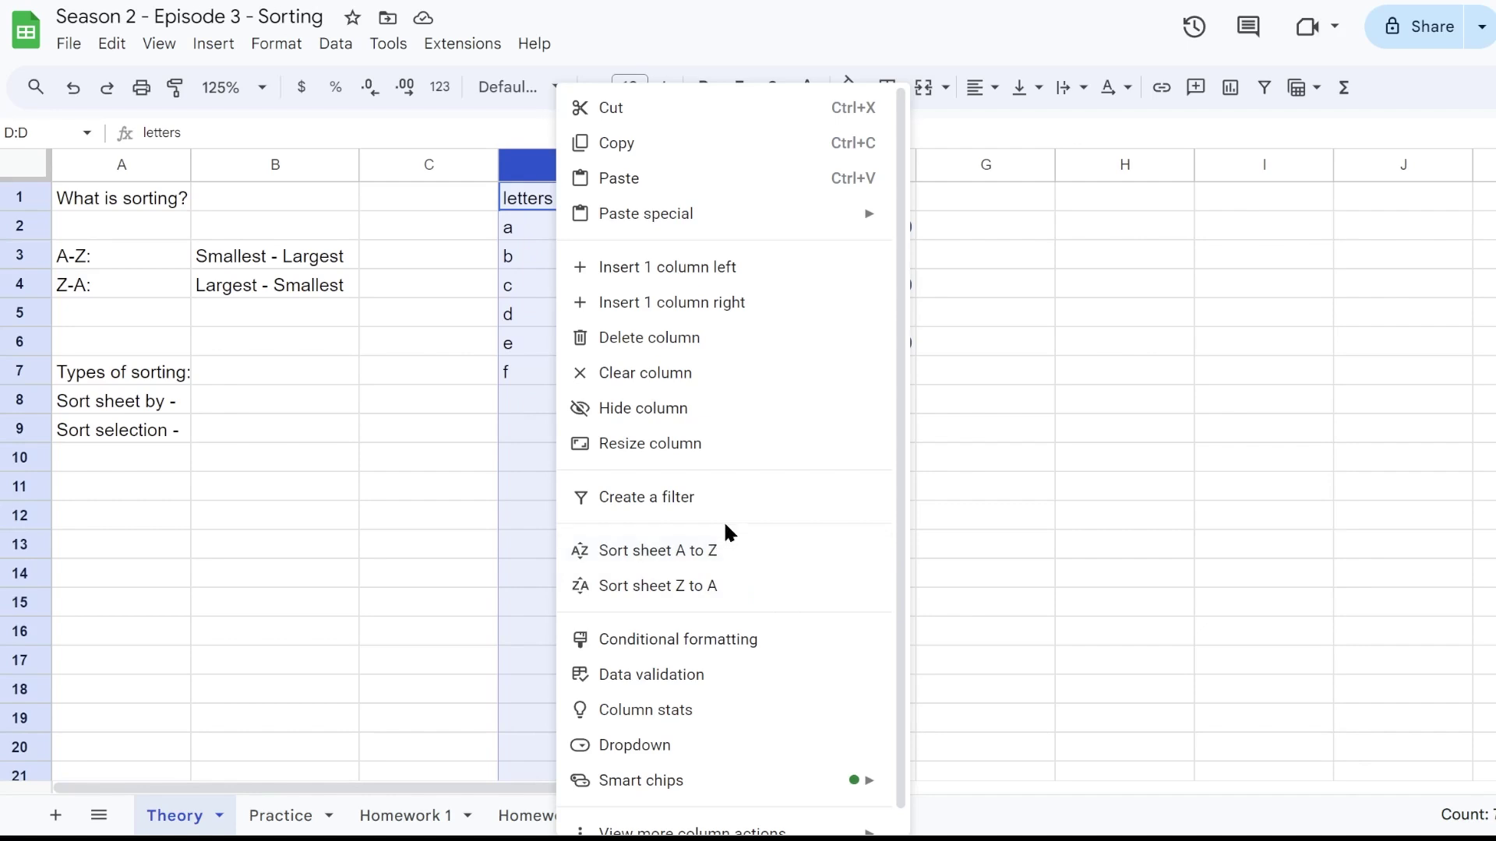
left_click(703, 594)
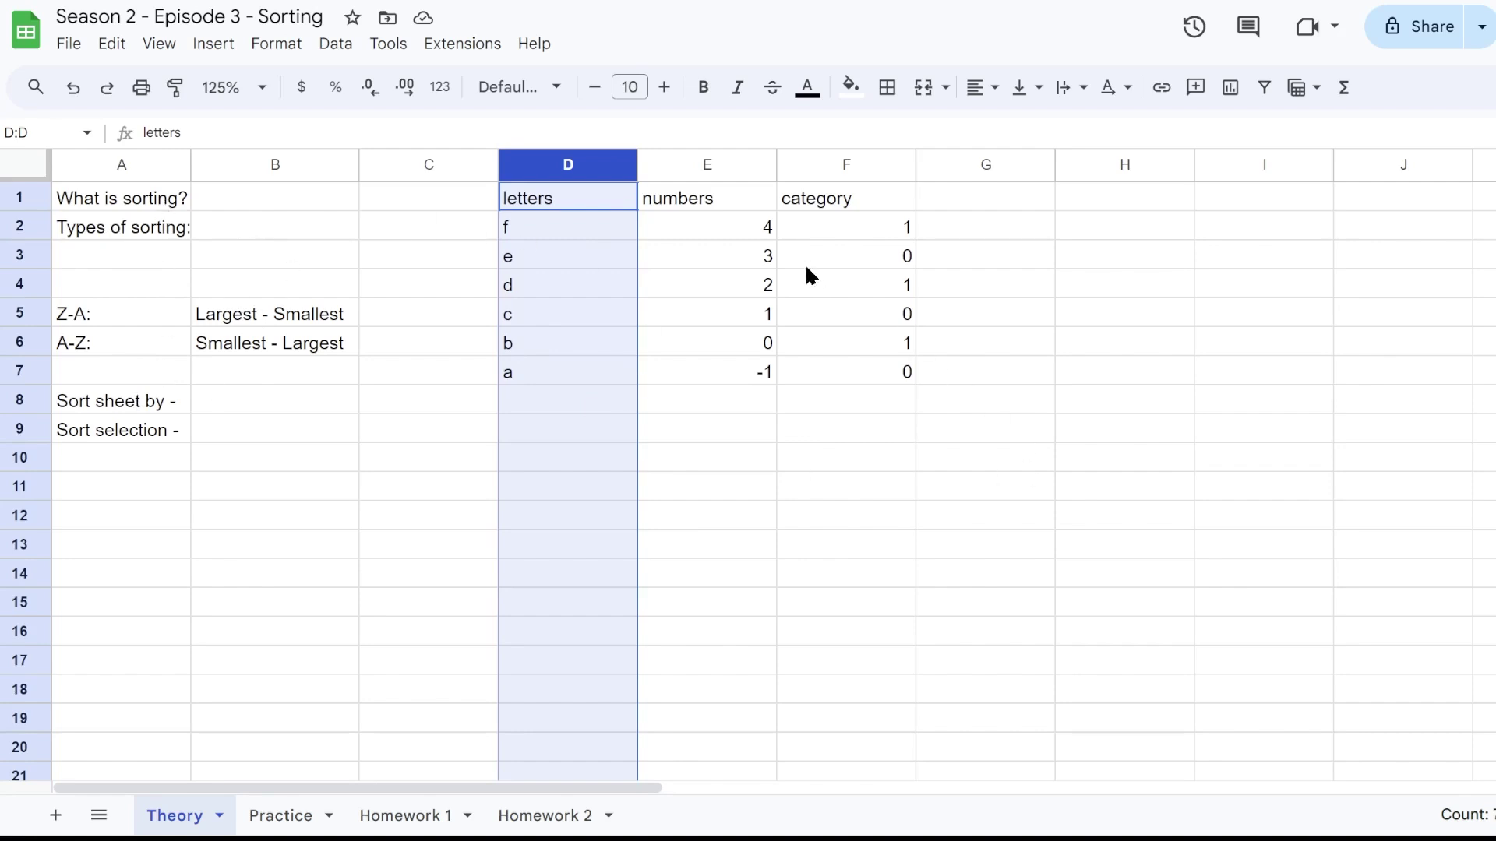
Sort the whole sheet A to Z by the numbers column.
left_click(701, 163)
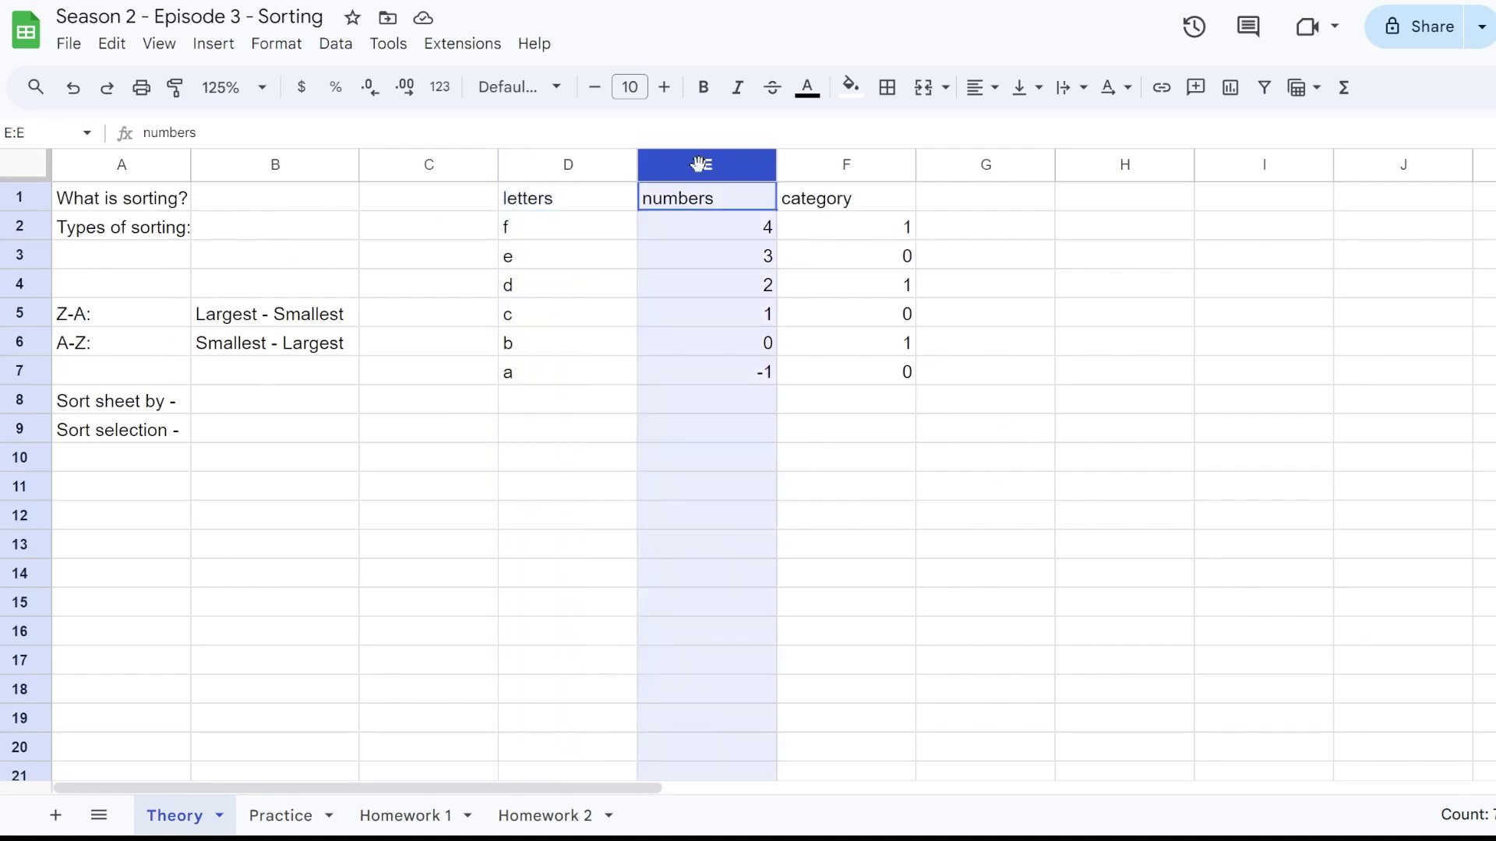
right_click(705, 295)
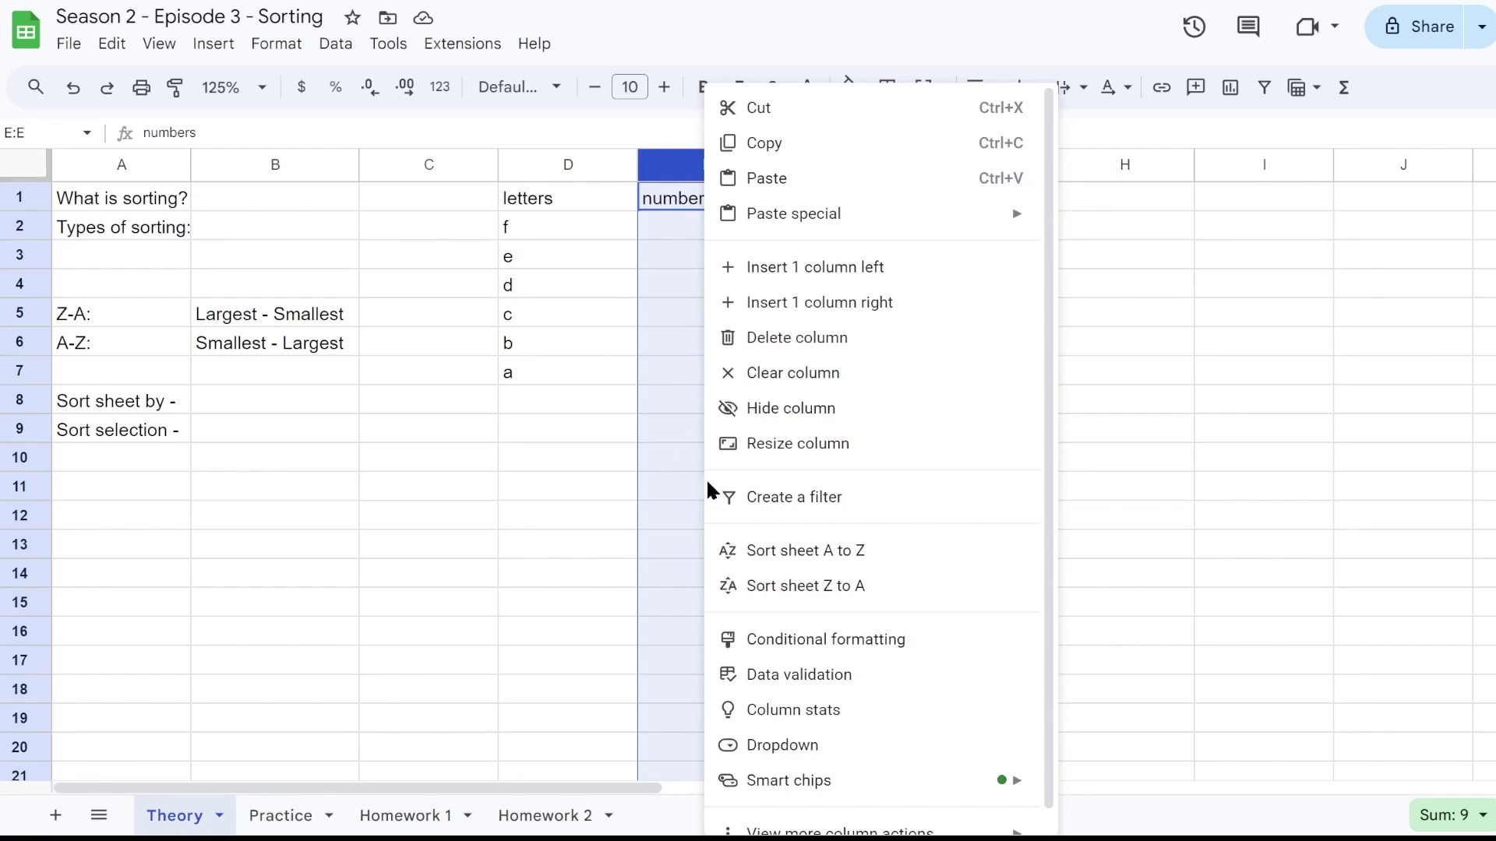
left_click(768, 555)
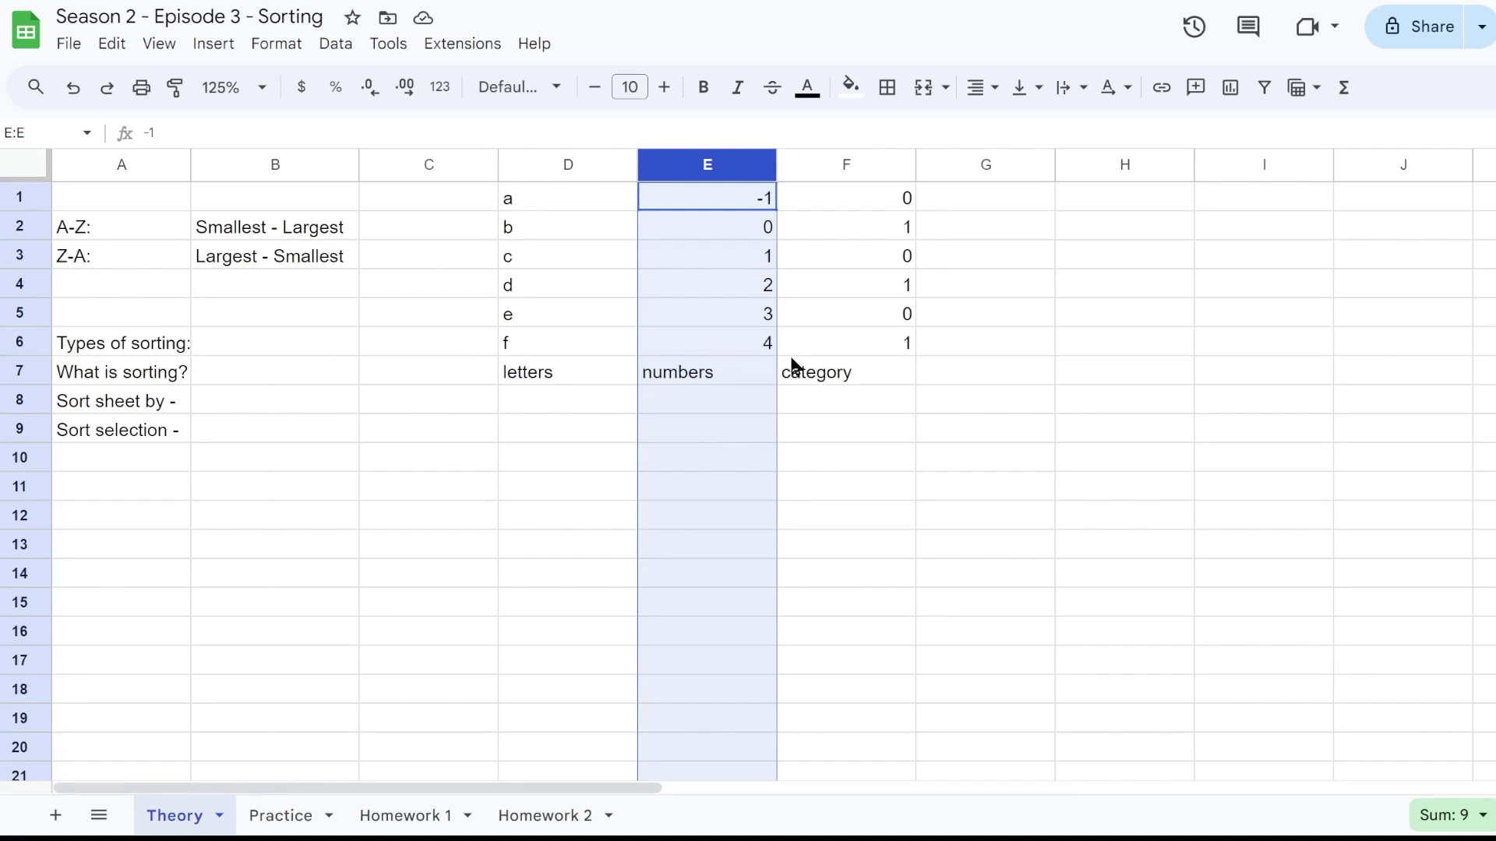
Undo both sheet sorts to restore the original row order.
left_click(707, 399)
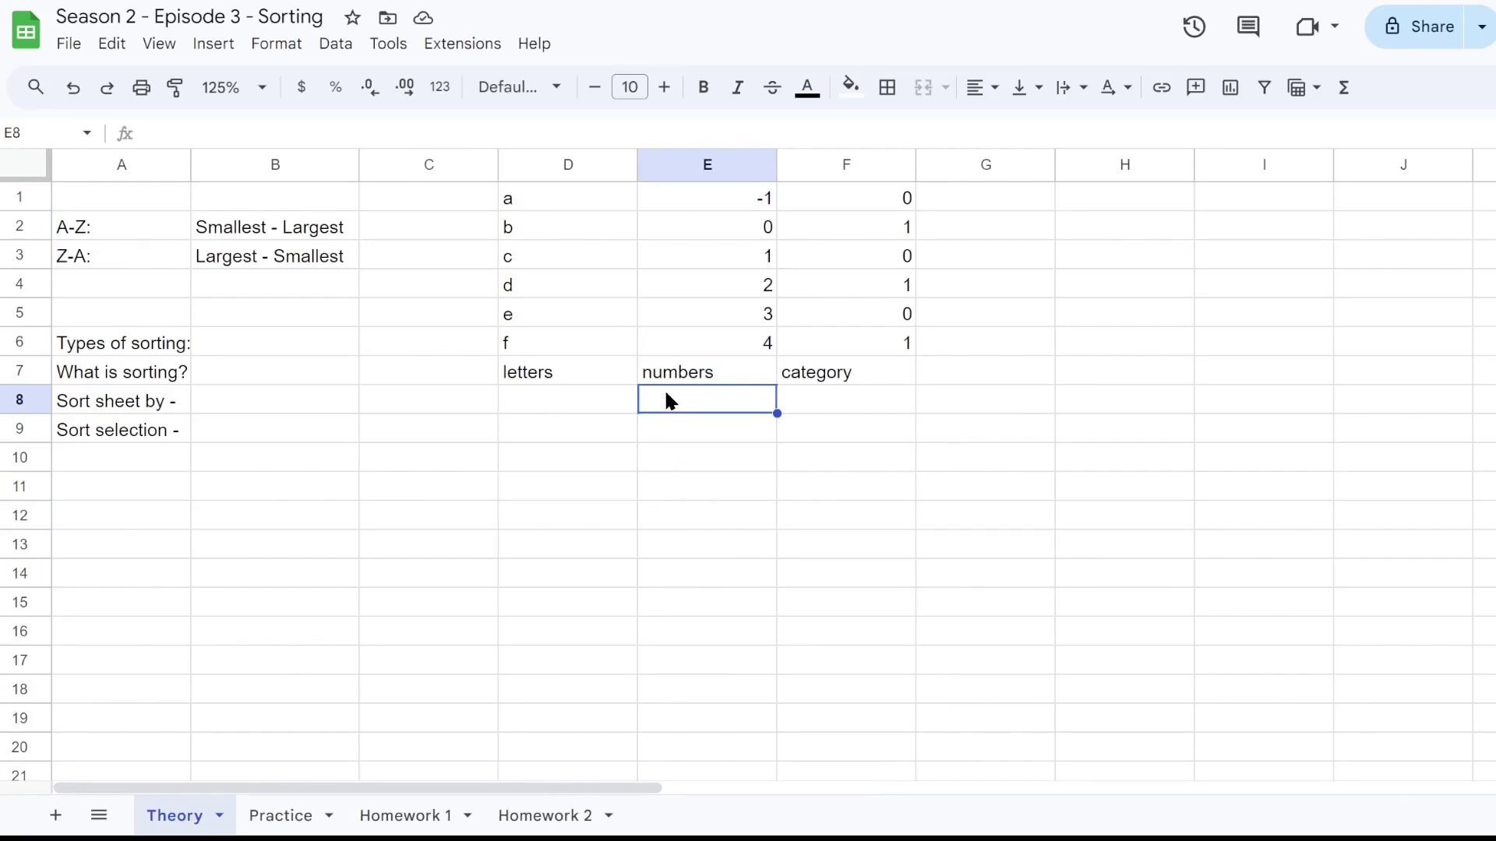
key("ctrl+z")
key("ctrl+z")
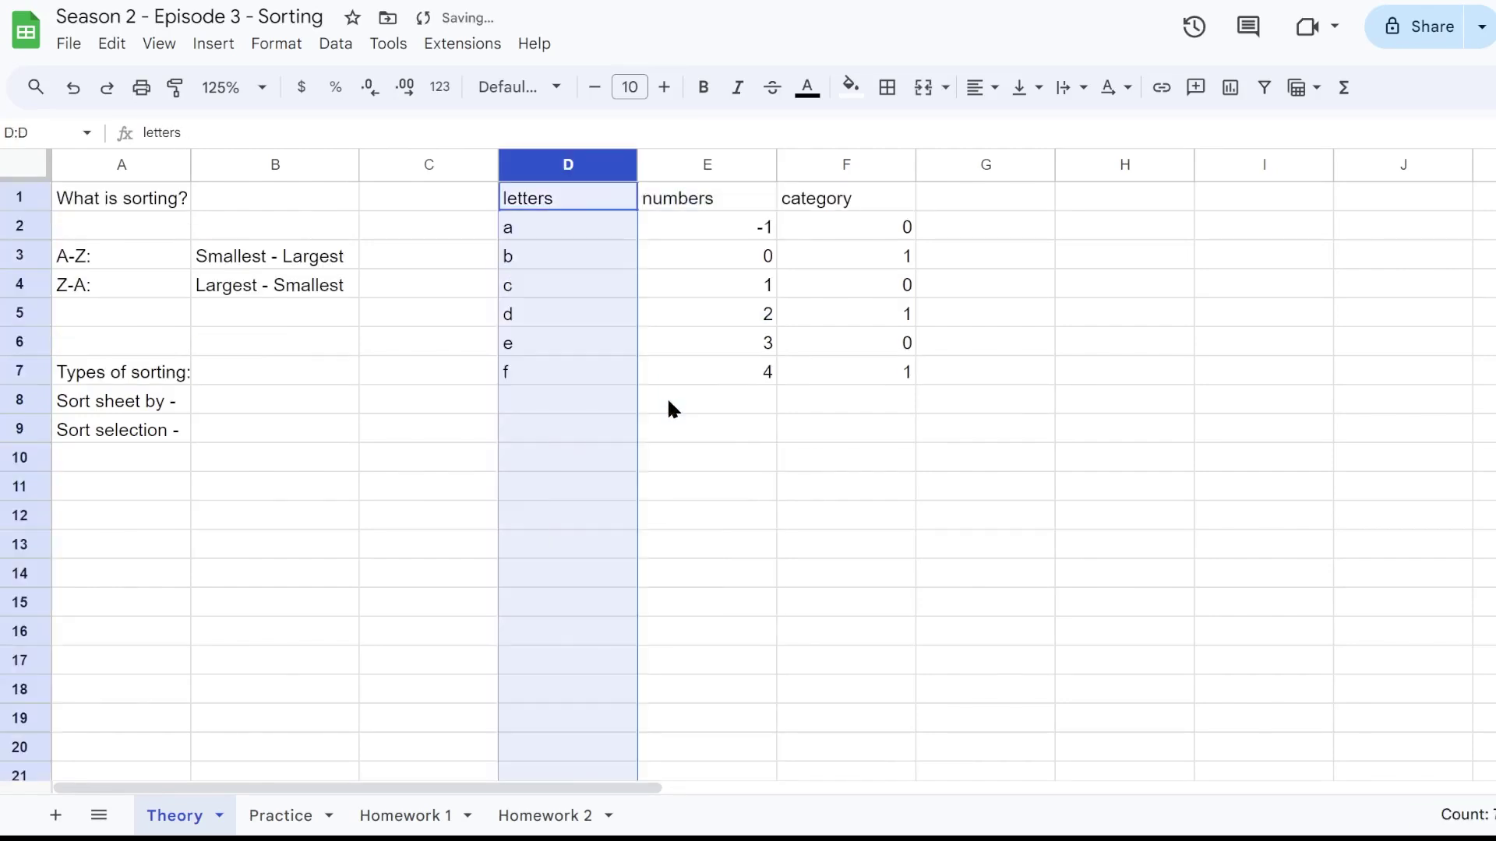
left_click(418, 380)
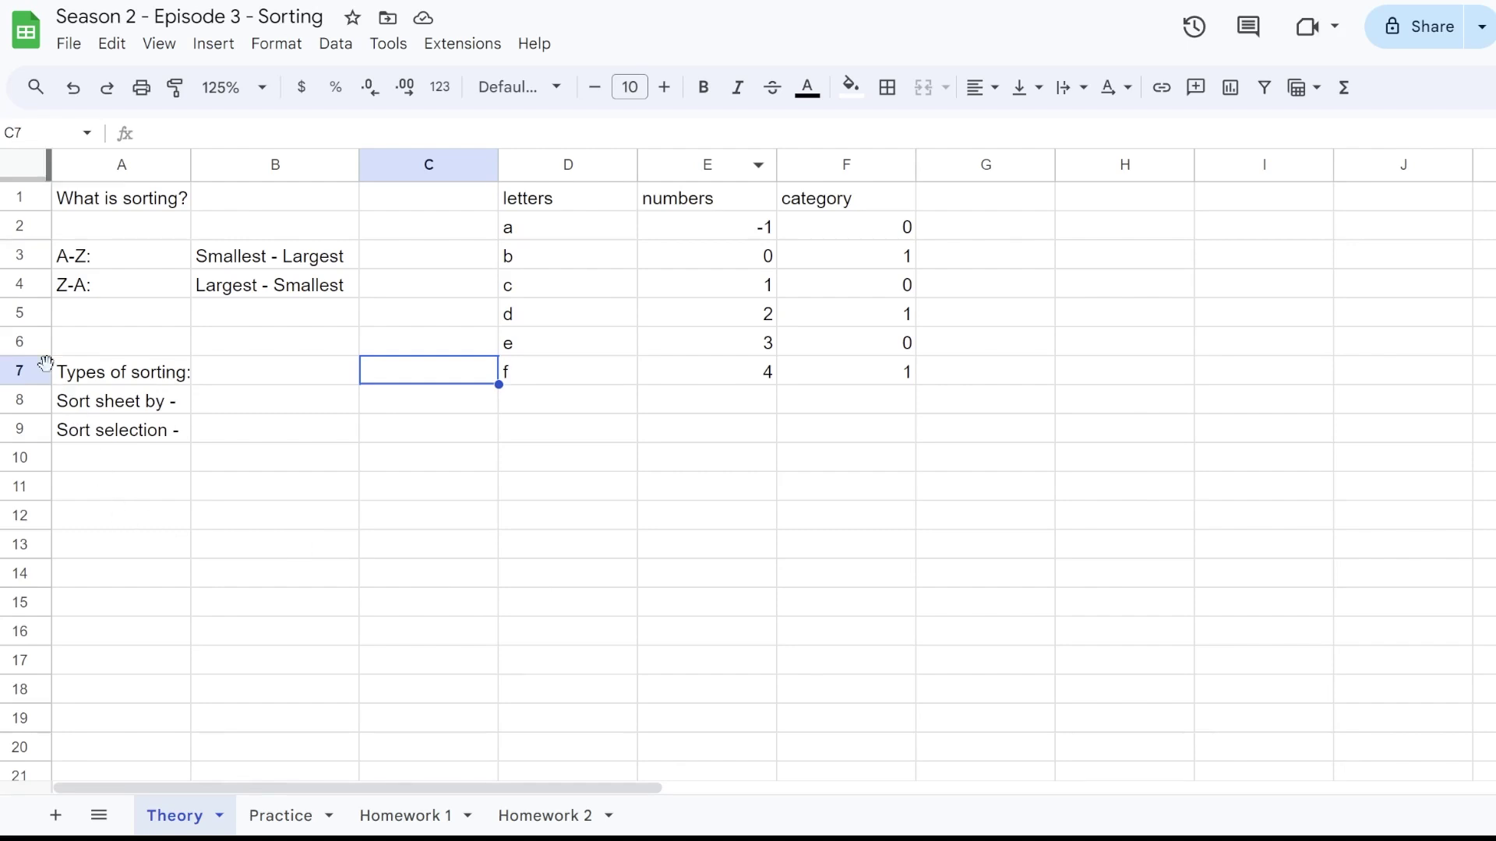
Sort the whole sheet Z to A by column D again and undo that sort.
right_click(568, 161)
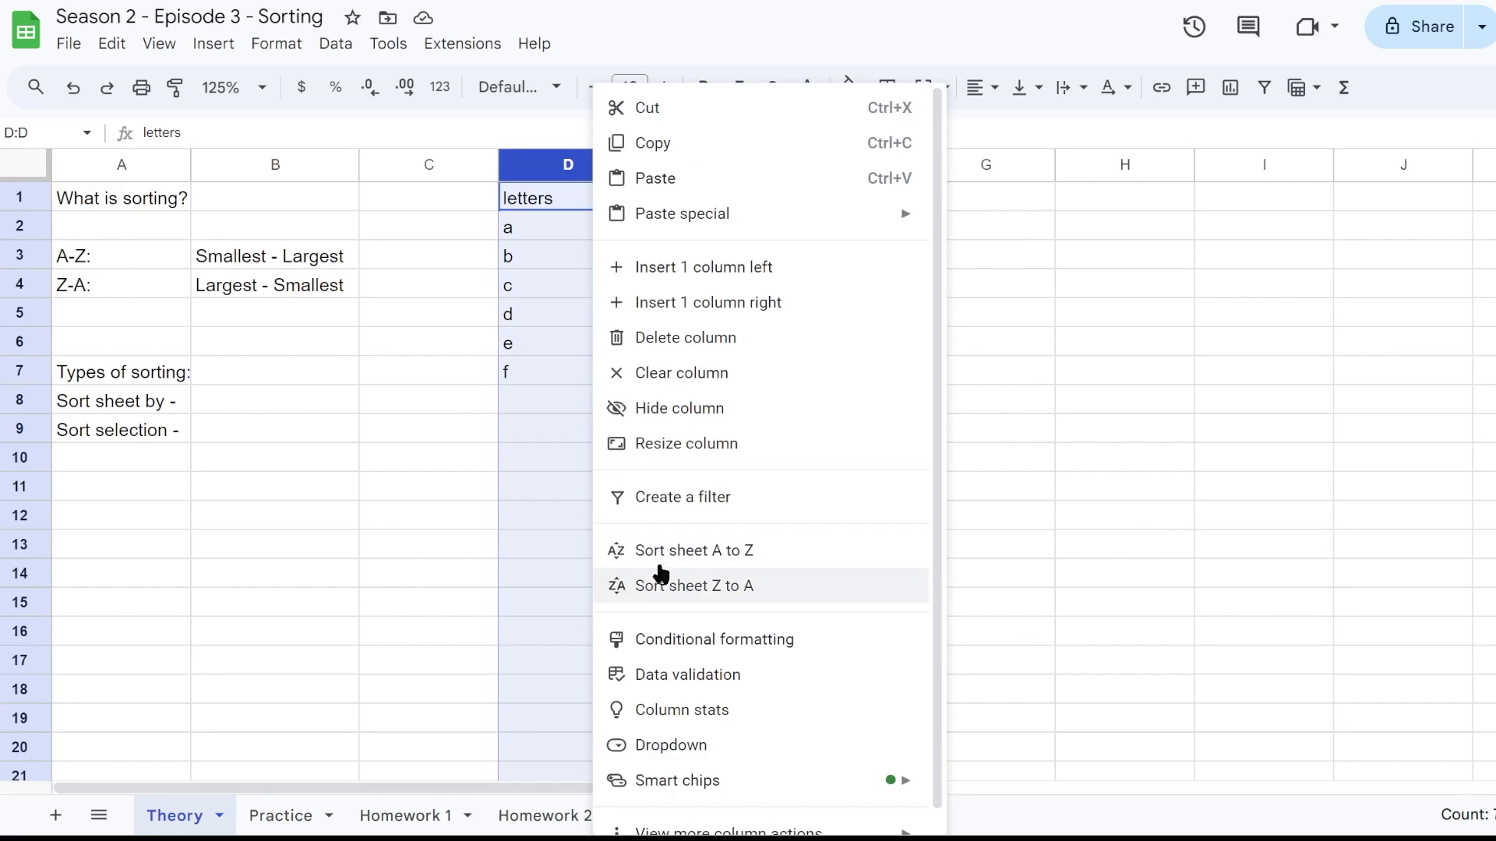
left_click(435, 402)
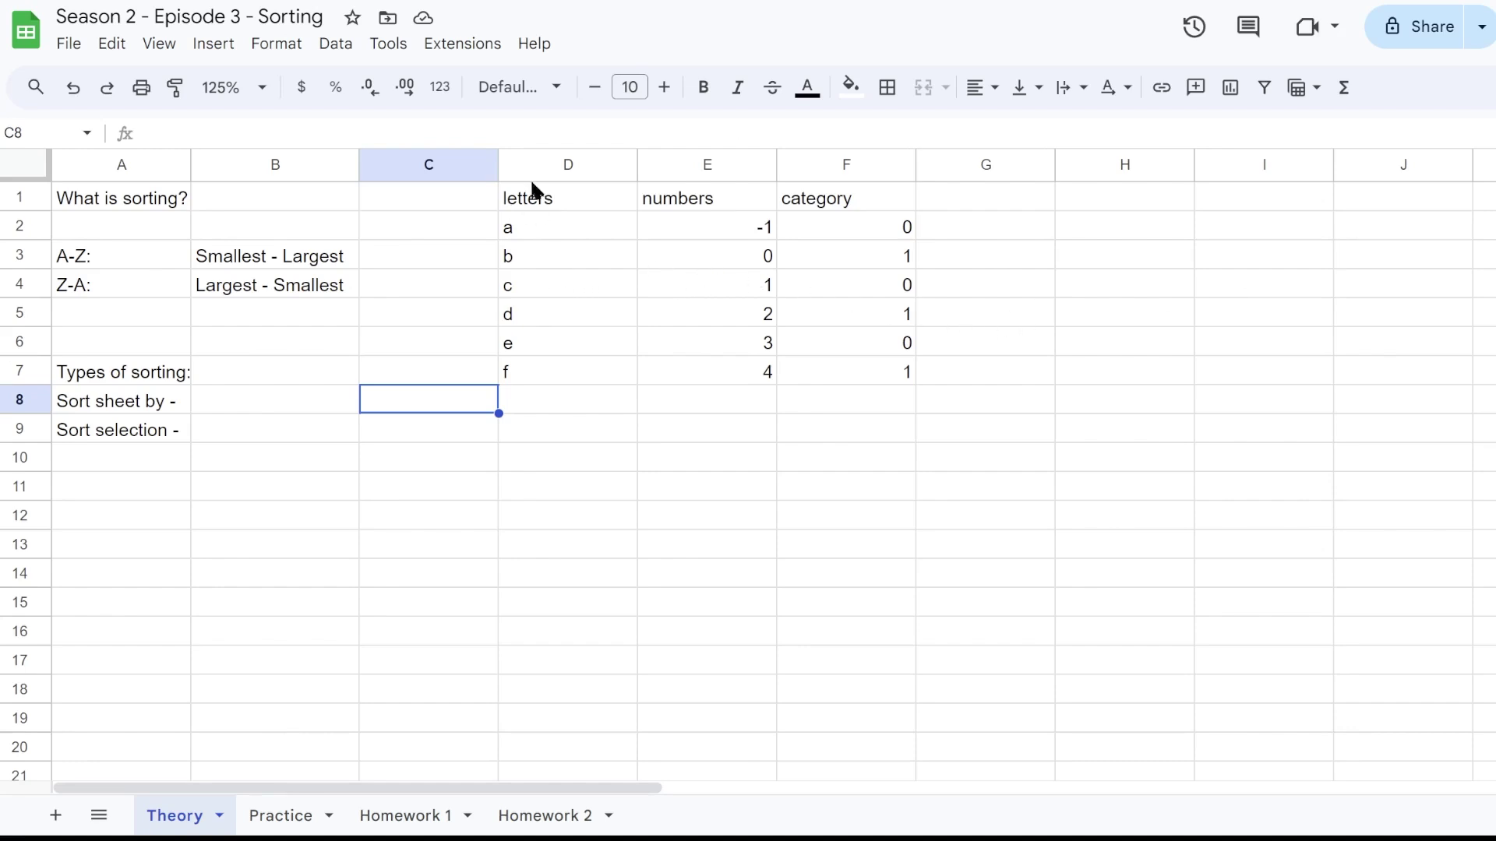
left_click(574, 163)
right_click(563, 397)
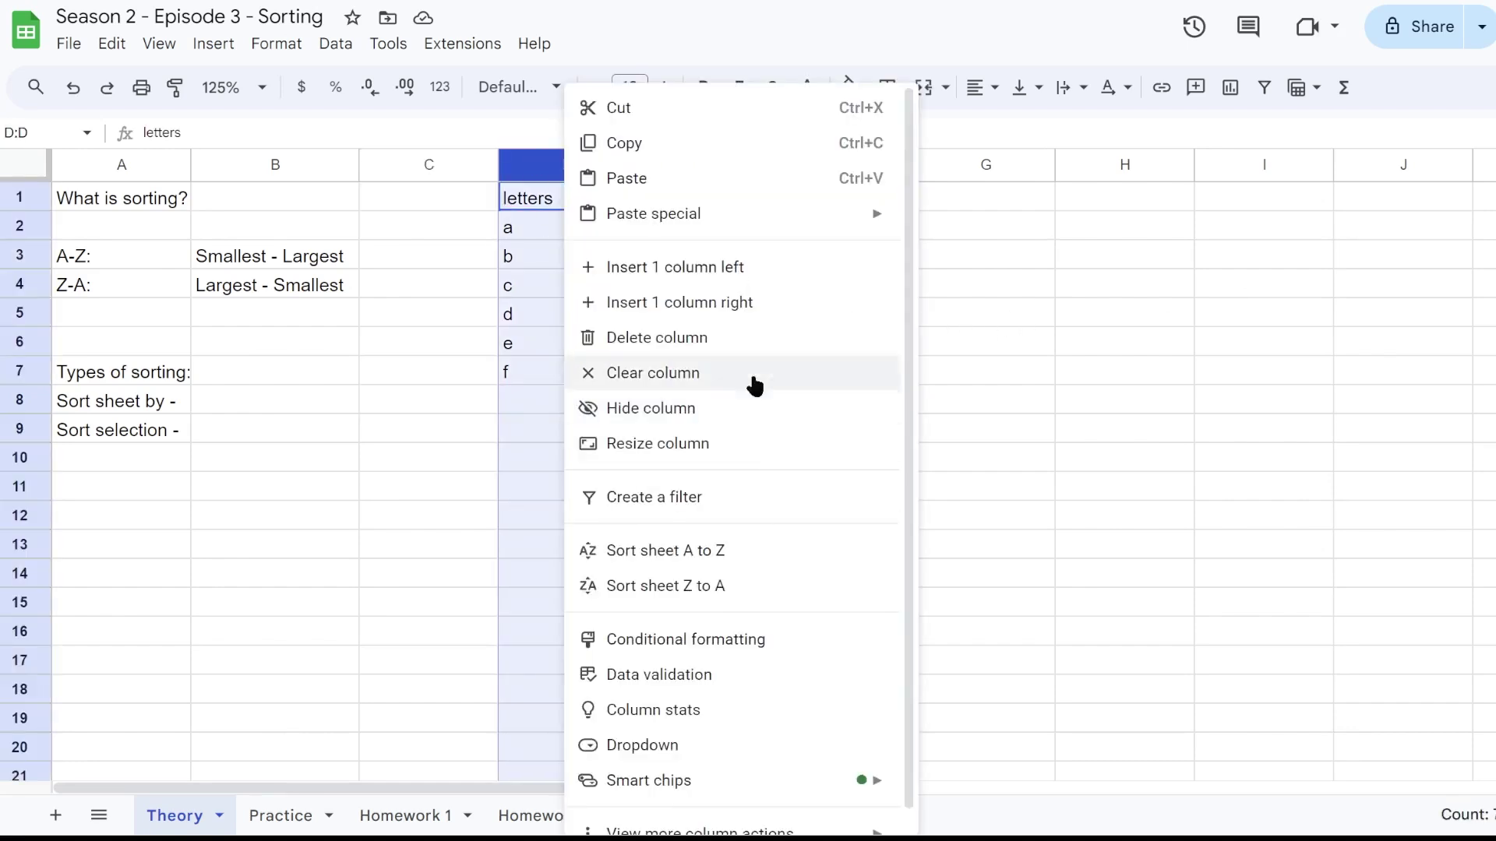
left_click(711, 586)
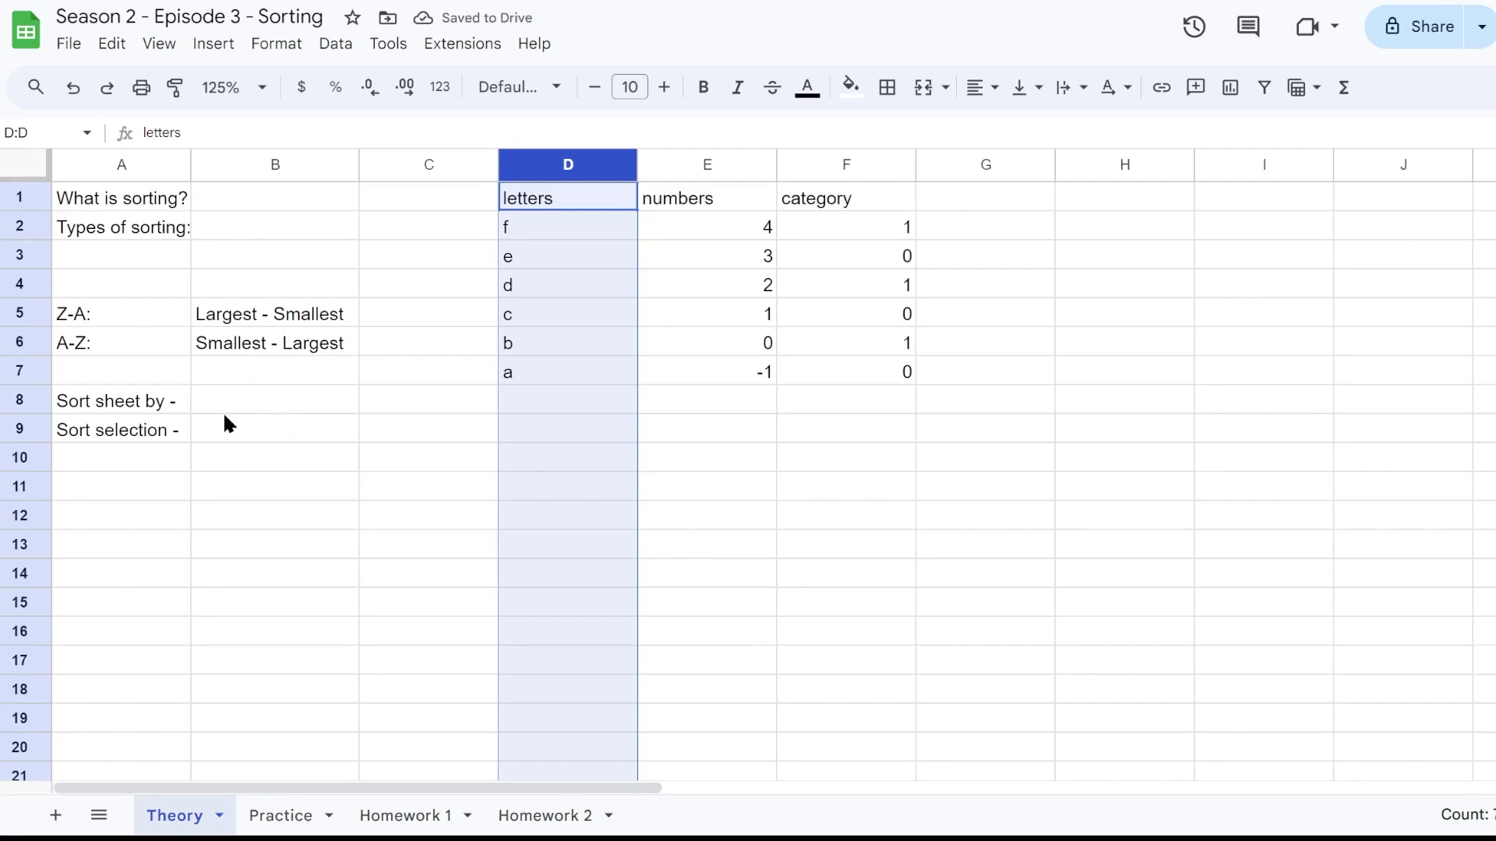
key("ctrl+z")
left_click(477, 295)
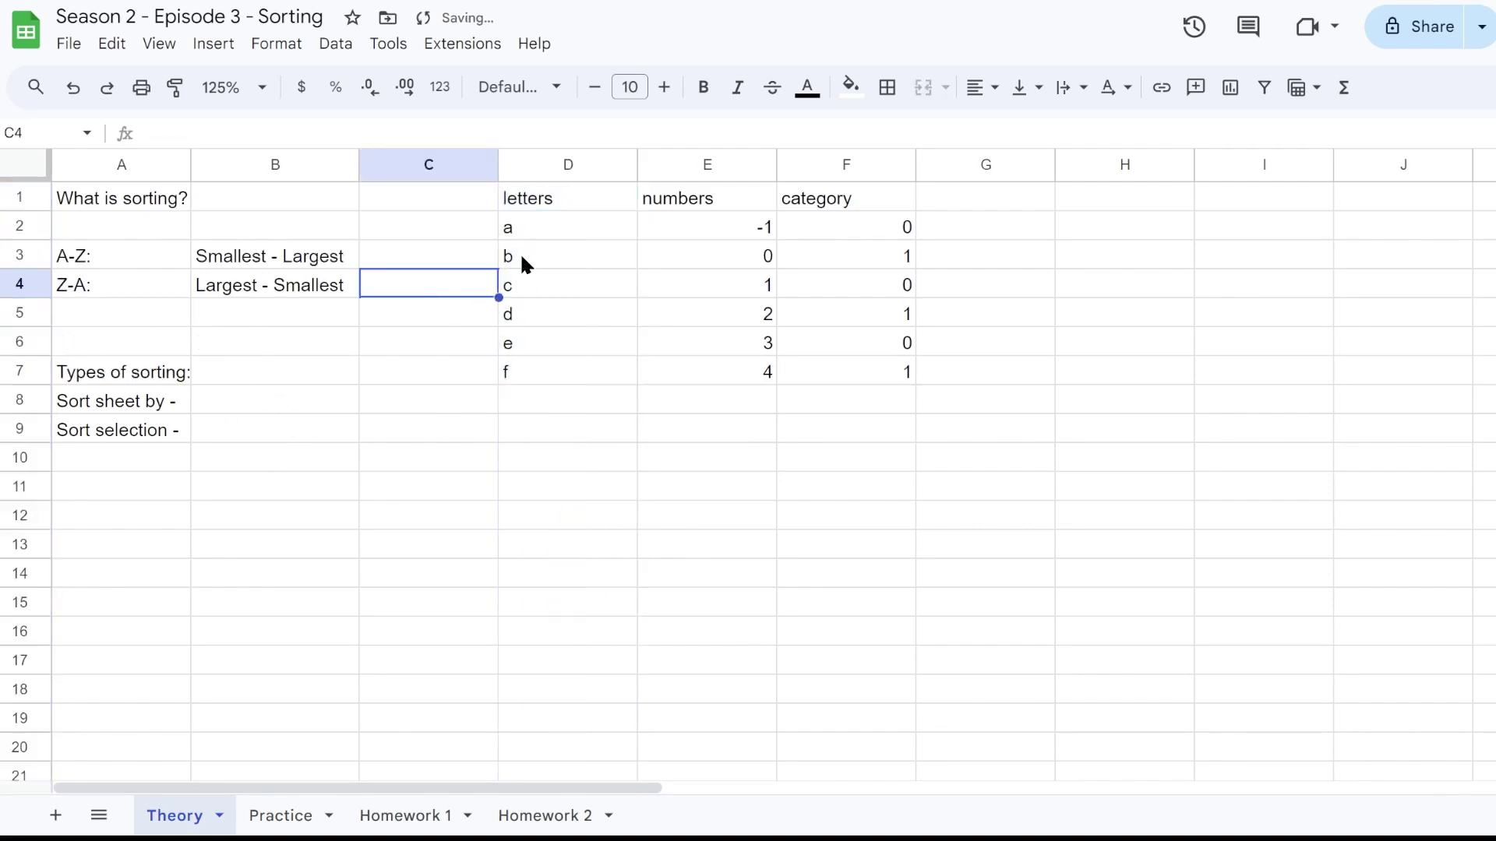
left_click(569, 170)
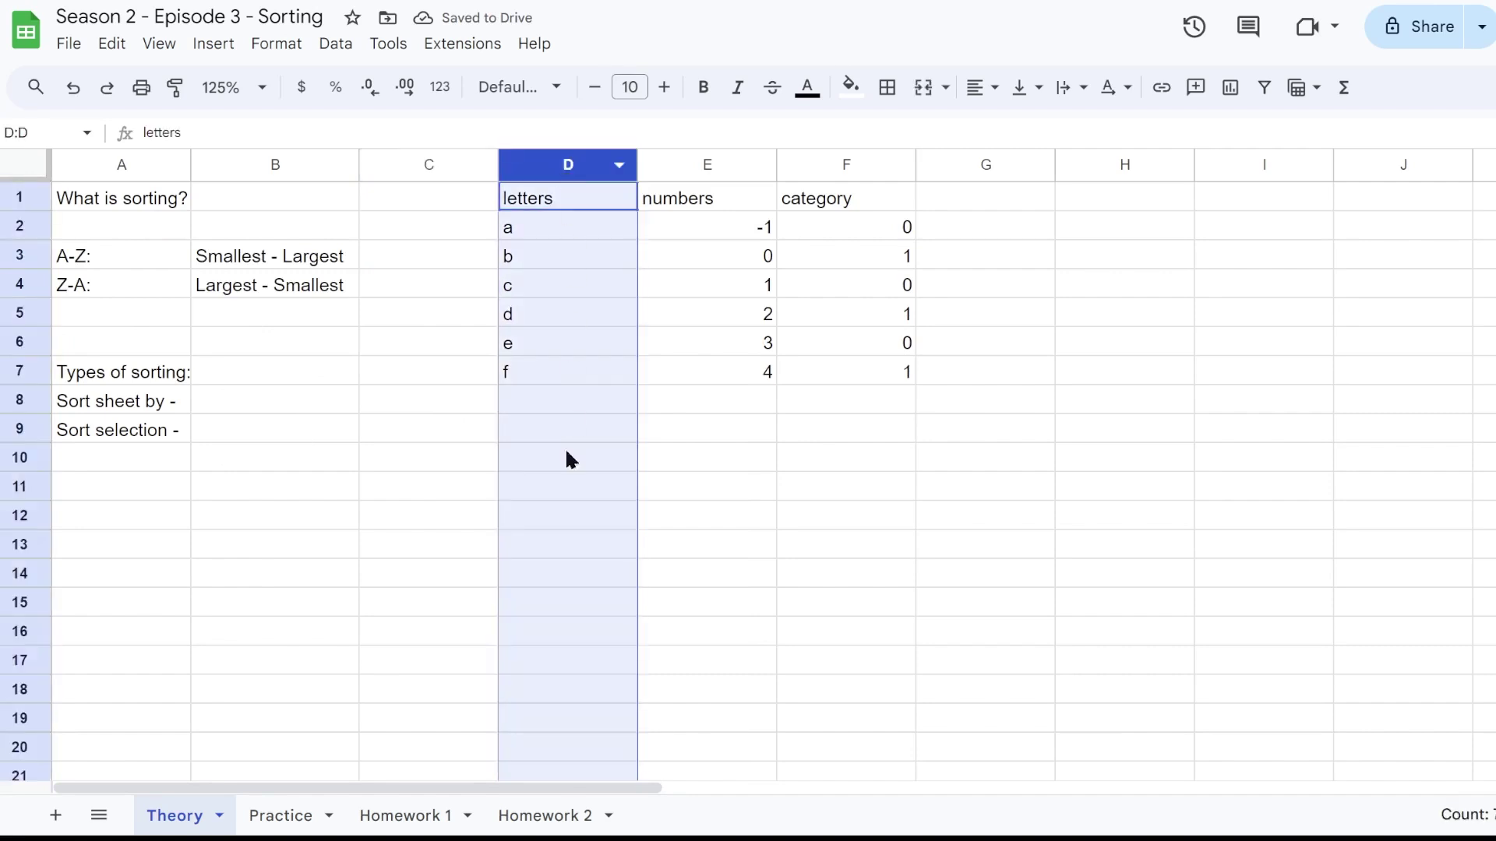
left_click(294, 165)
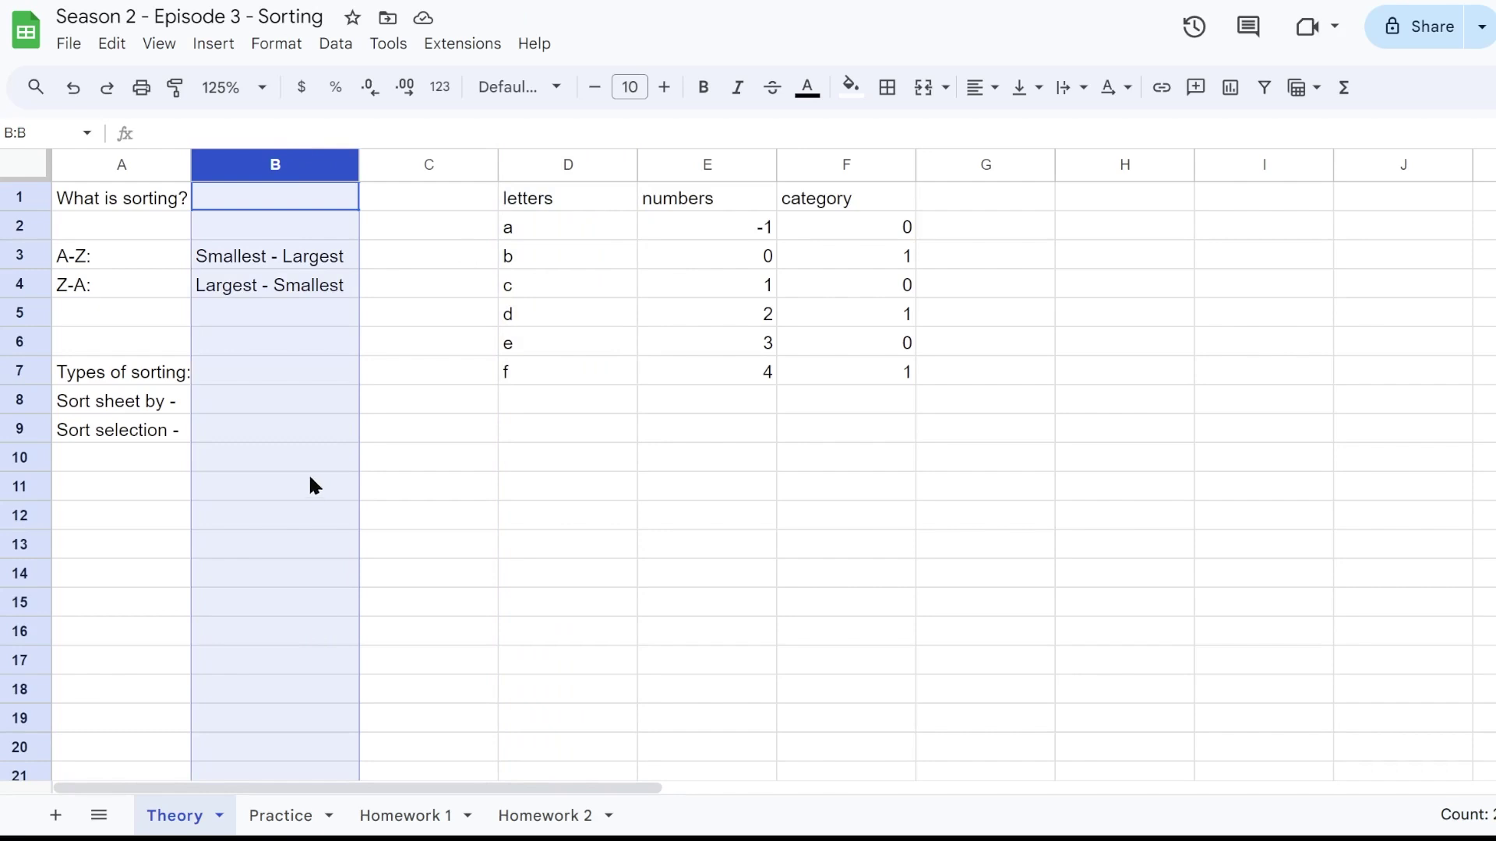
left_click(419, 343)
Freeze row 1, which holds the letters, numbers and category headers.
left_click(565, 199)
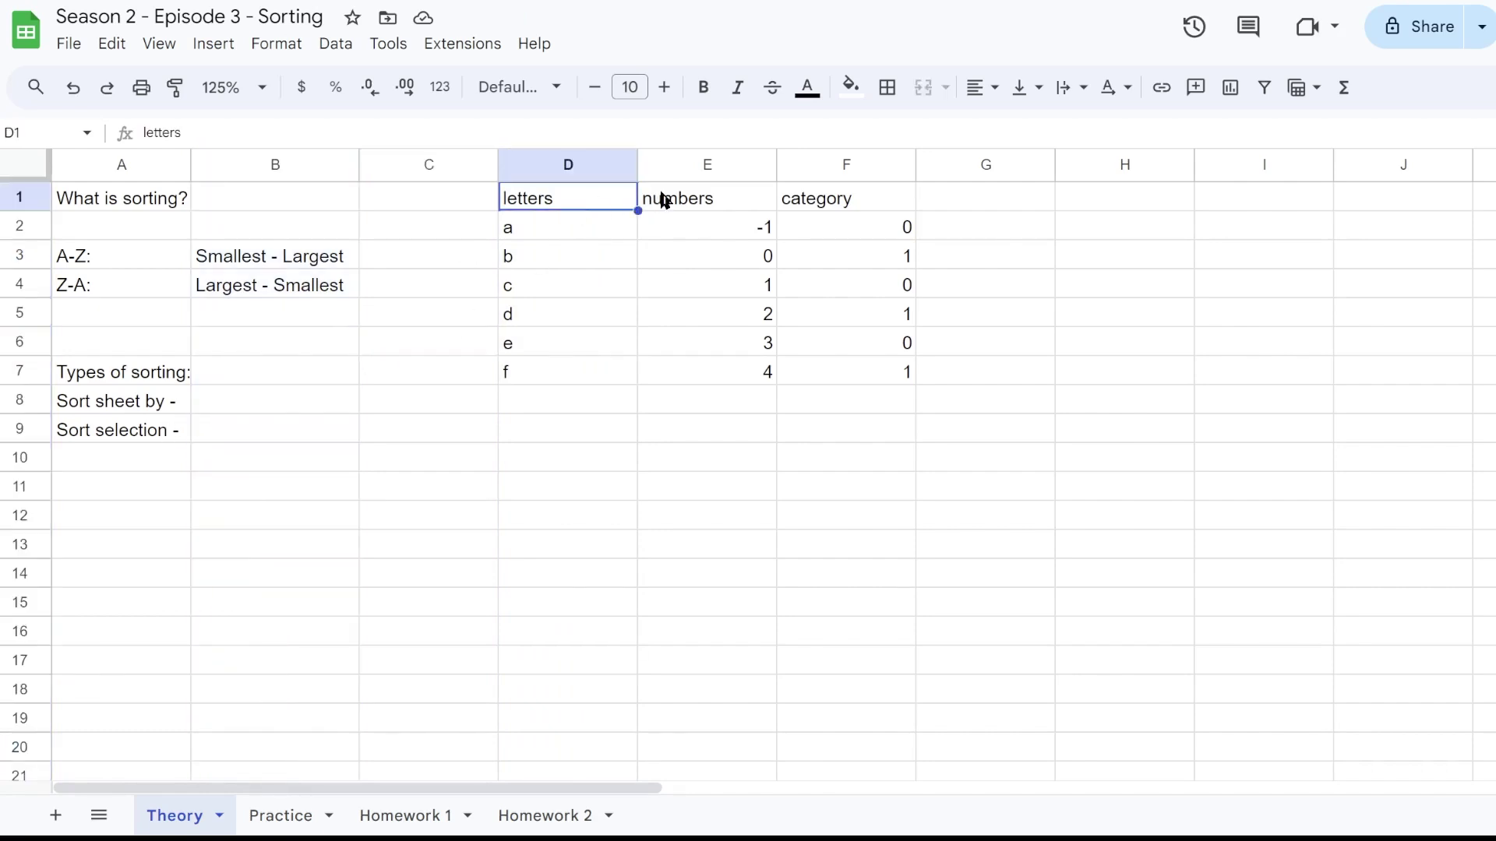
left_click(677, 200)
left_click(802, 204)
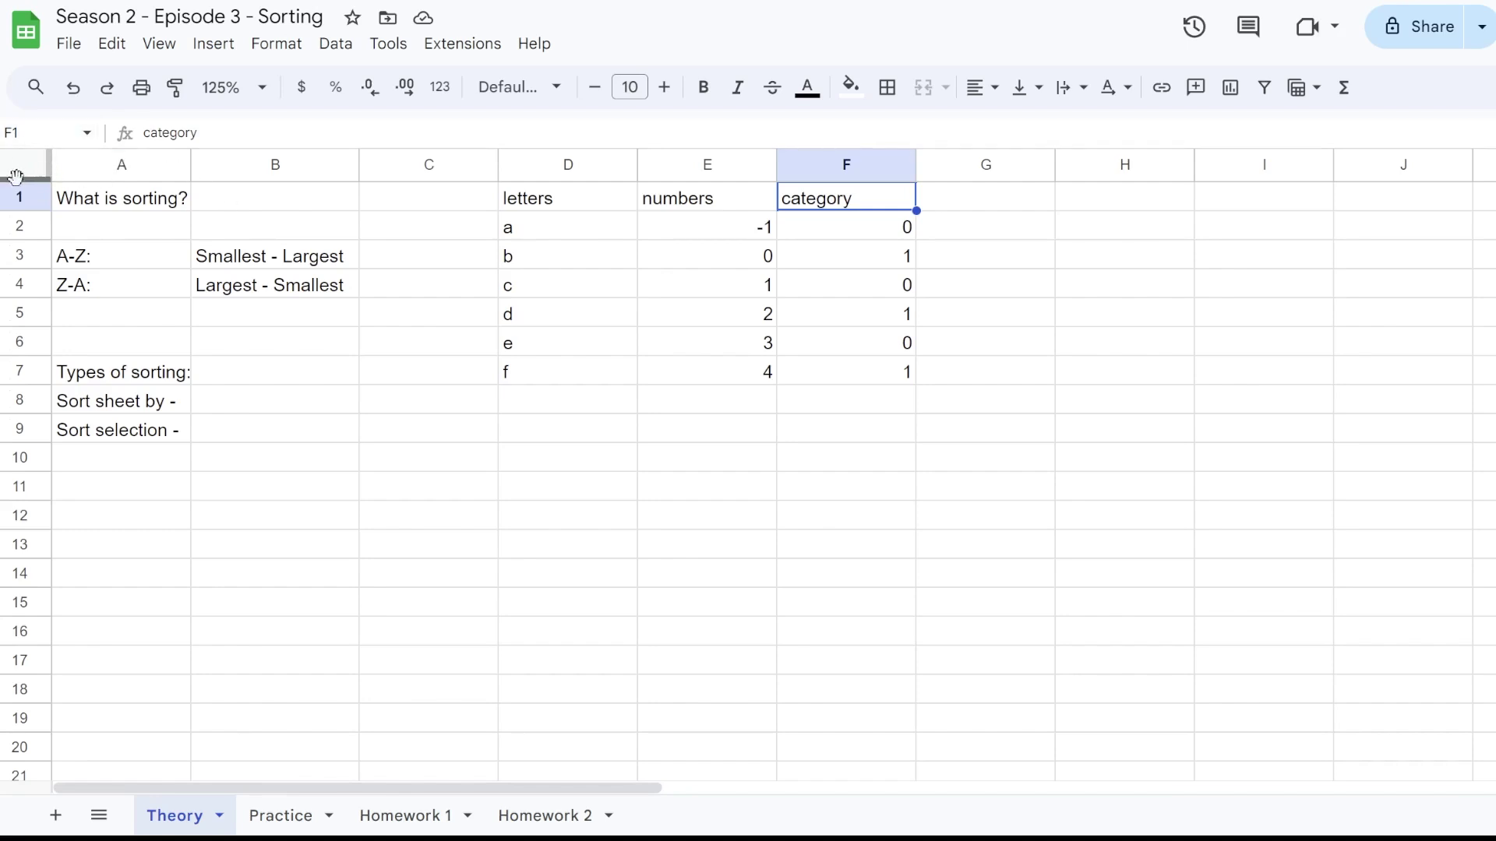
left_click_drag(17, 177, 9, 210)
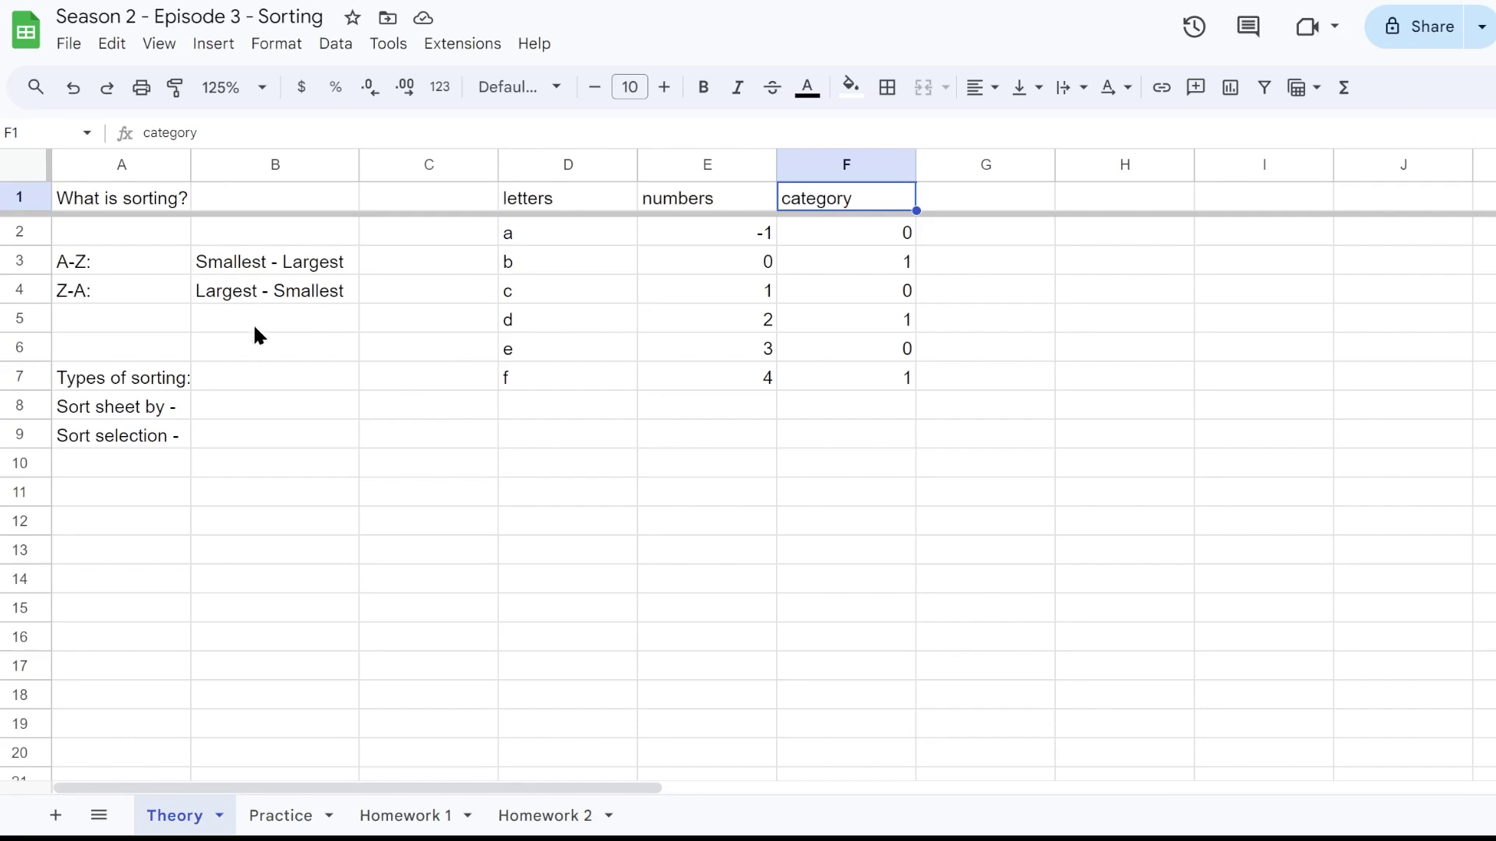
Open the sort range options for D1:F7 and move the dialog clear of the data.
left_click(132, 441)
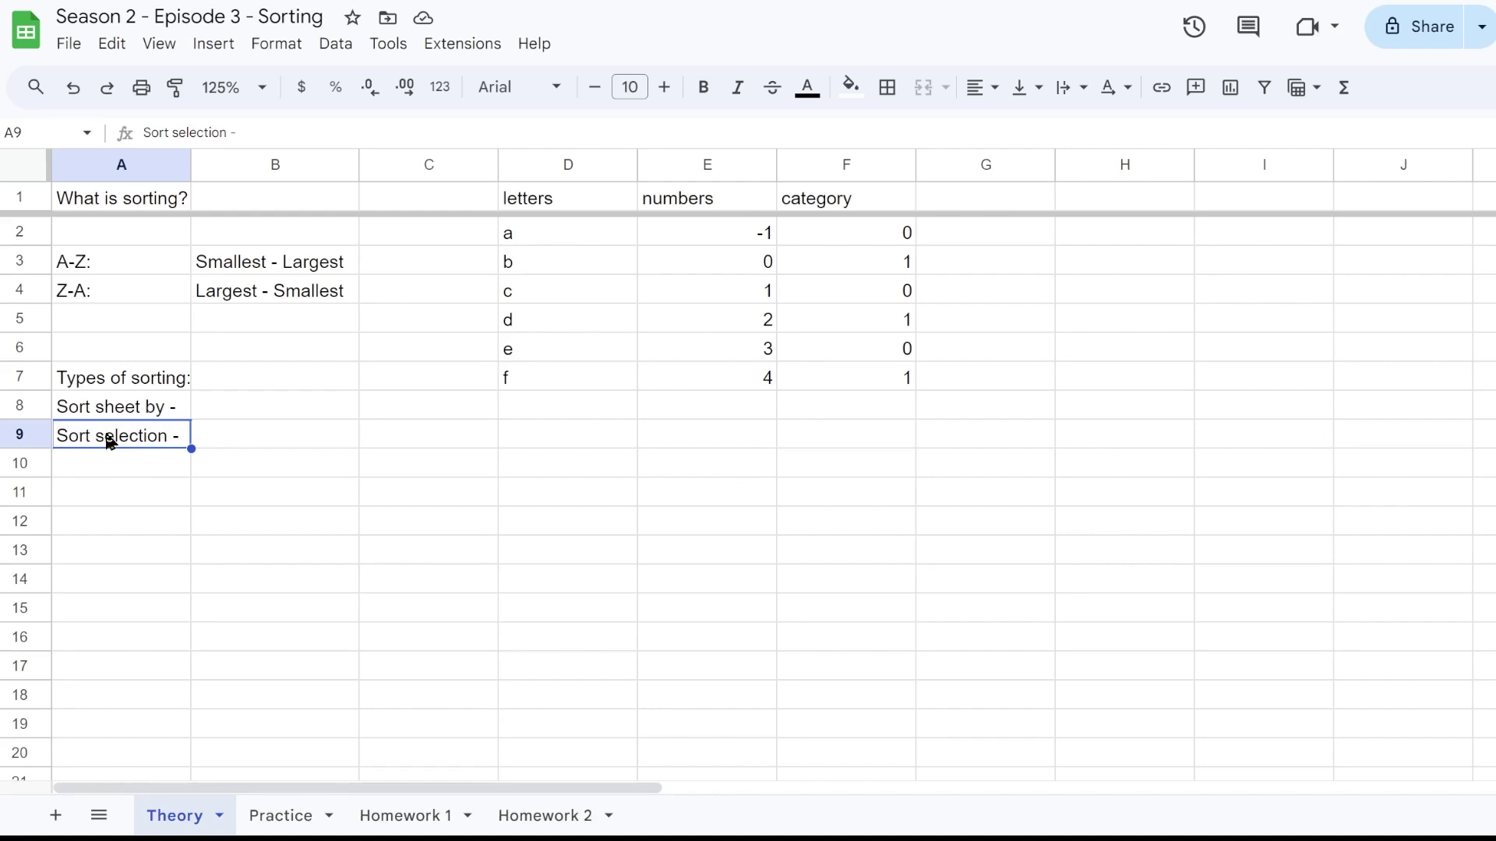
left_click_drag(552, 208, 829, 374)
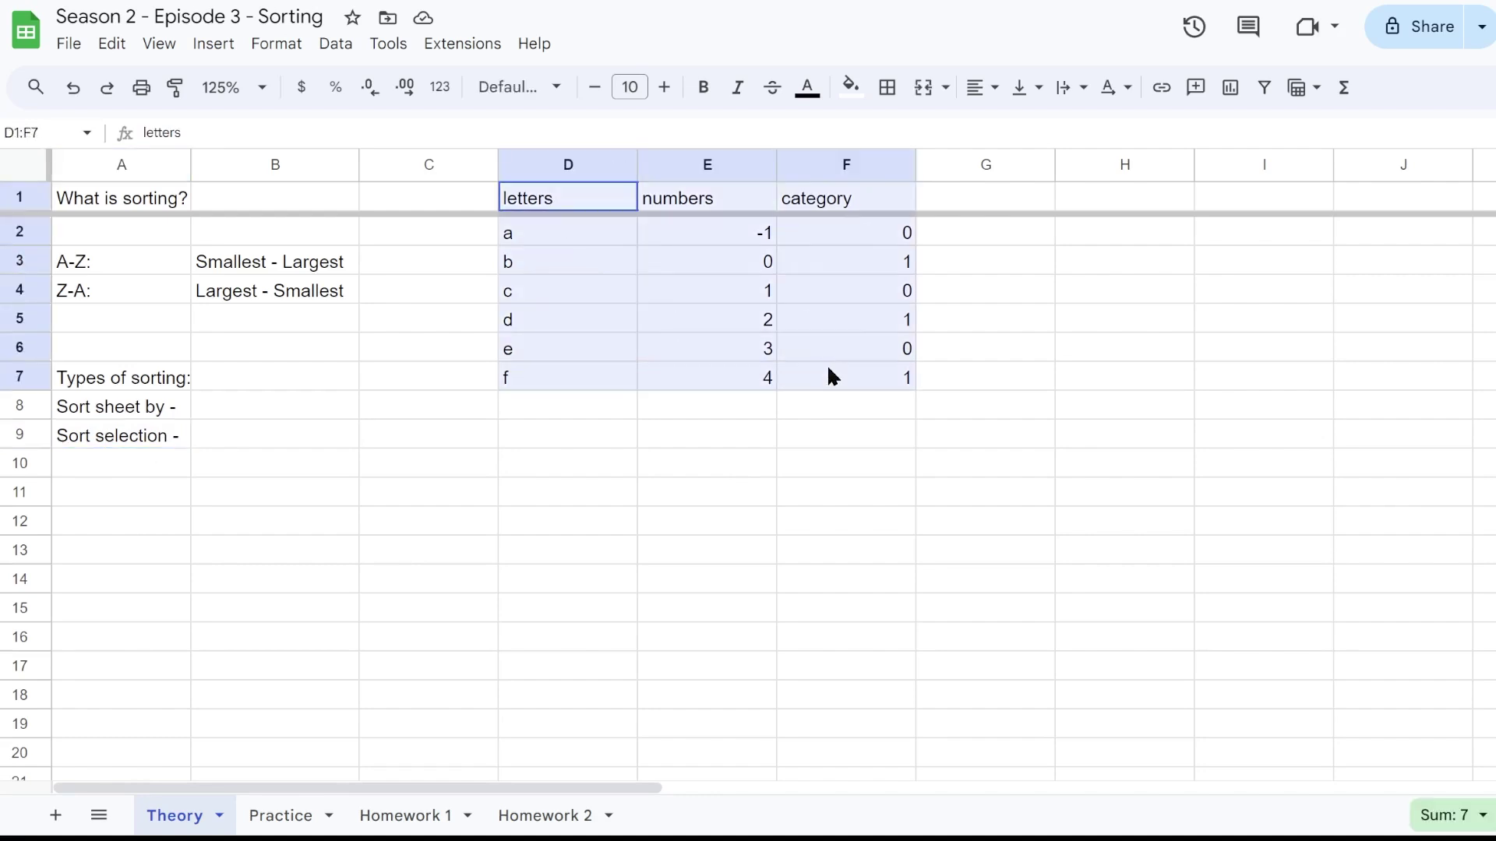
right_click(649, 274)
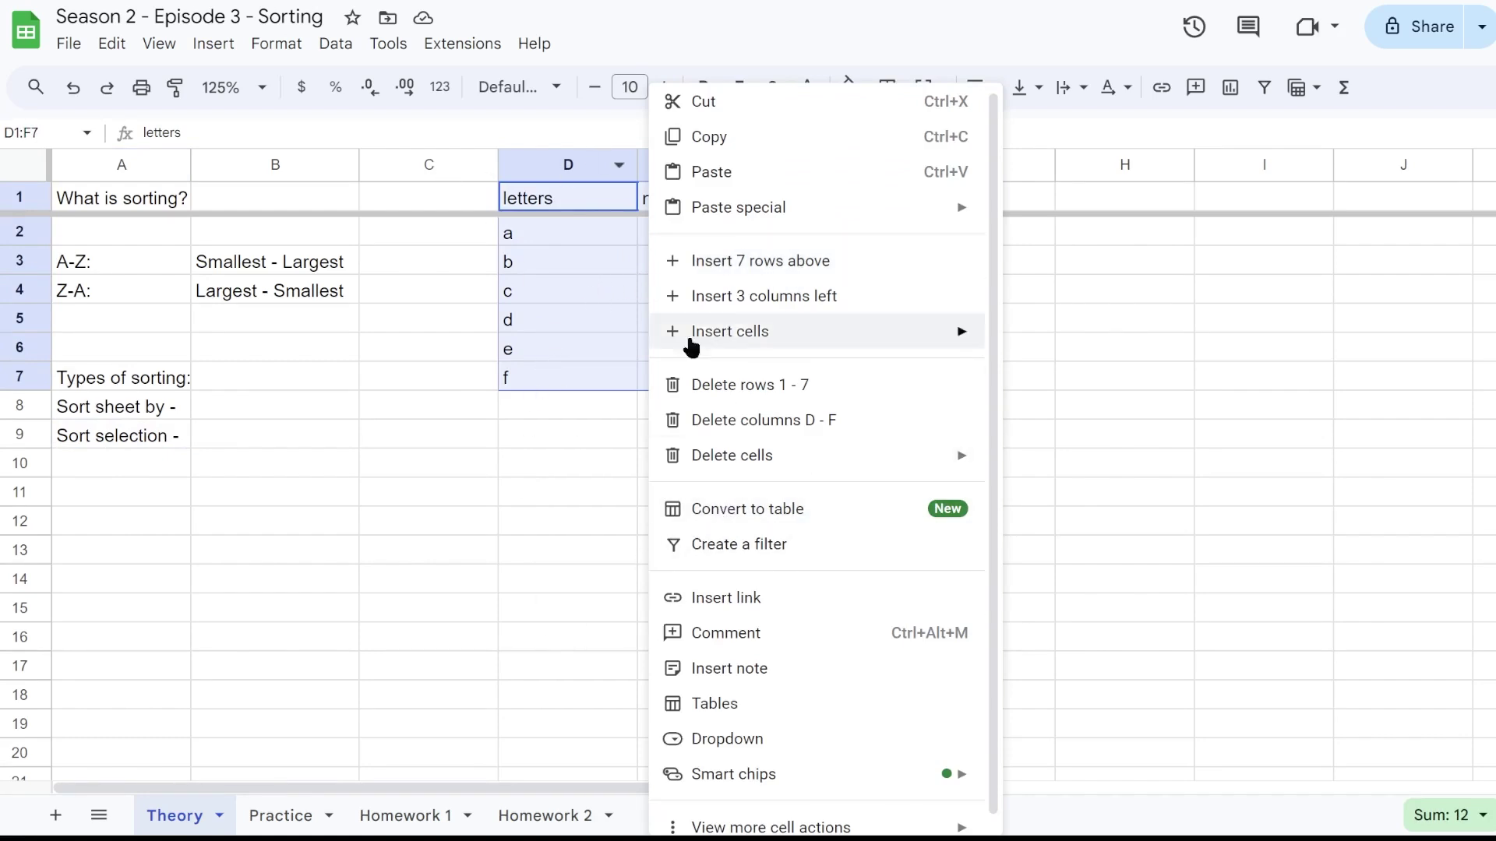
mouse_move(783, 832)
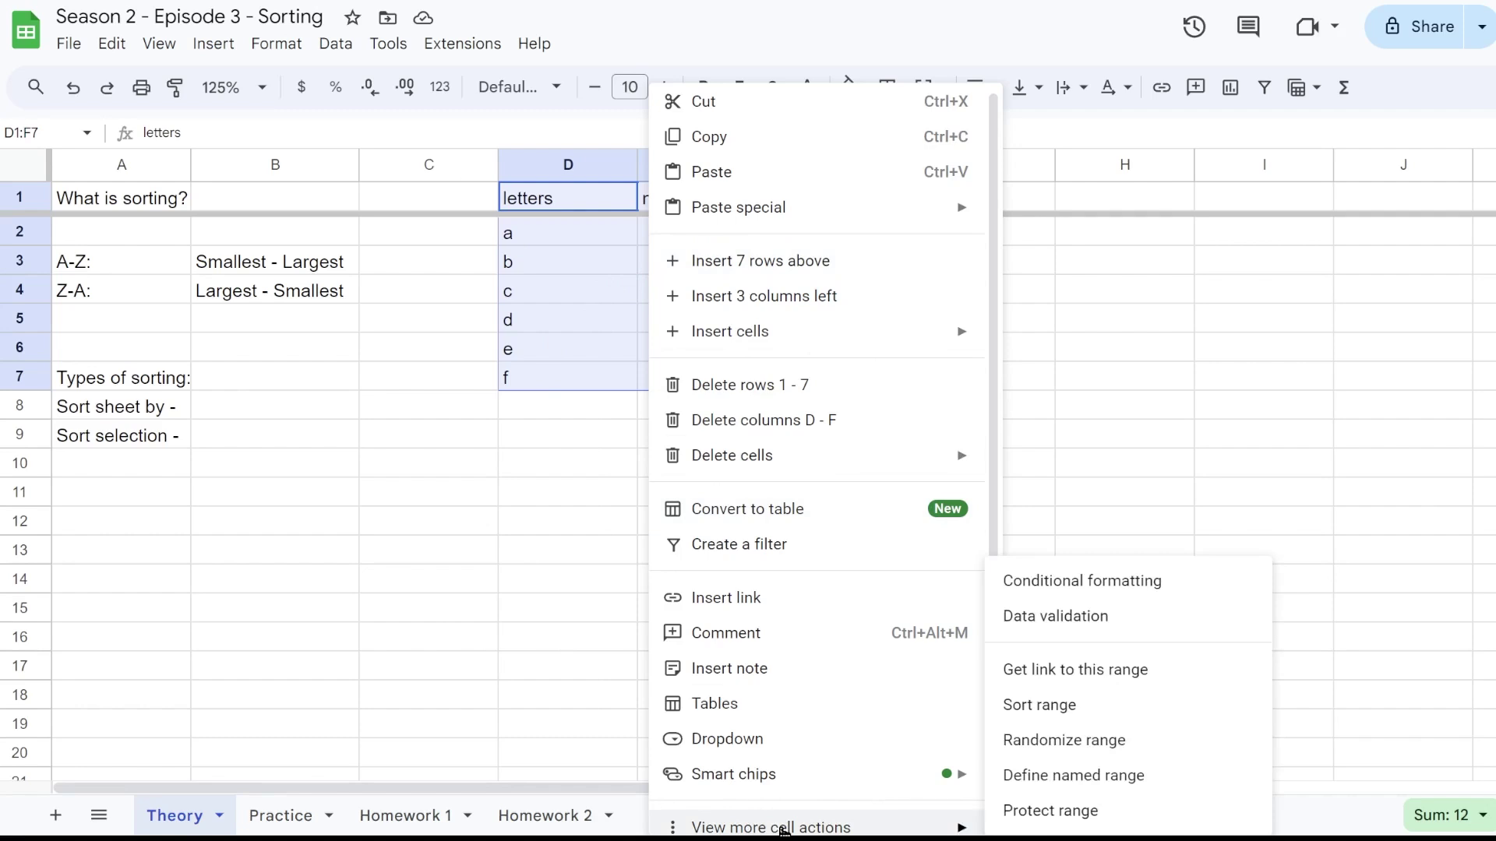
left_click(1058, 709)
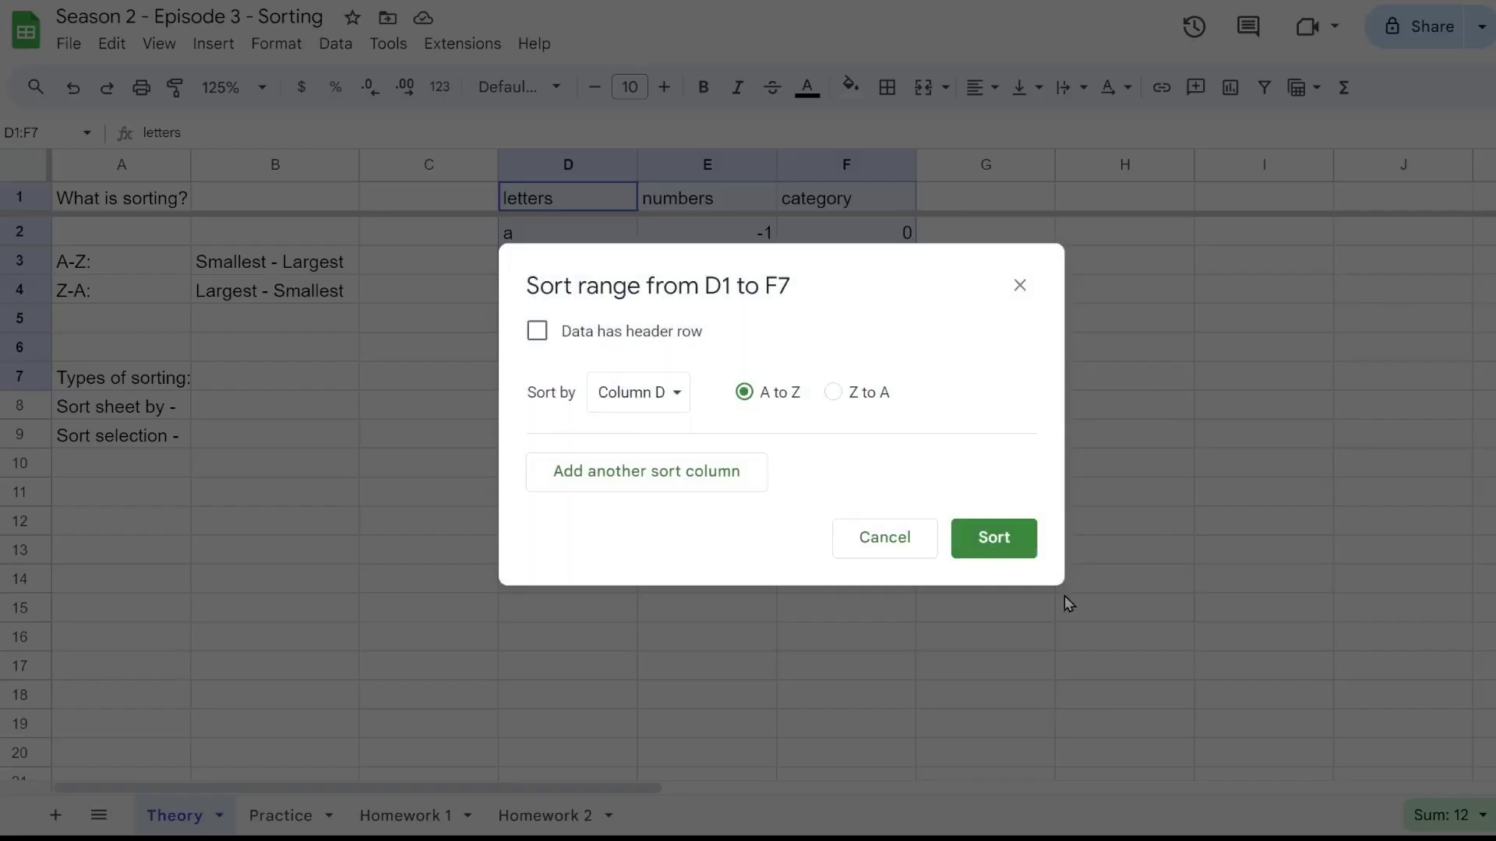
left_click_drag(848, 268, 1409, 88)
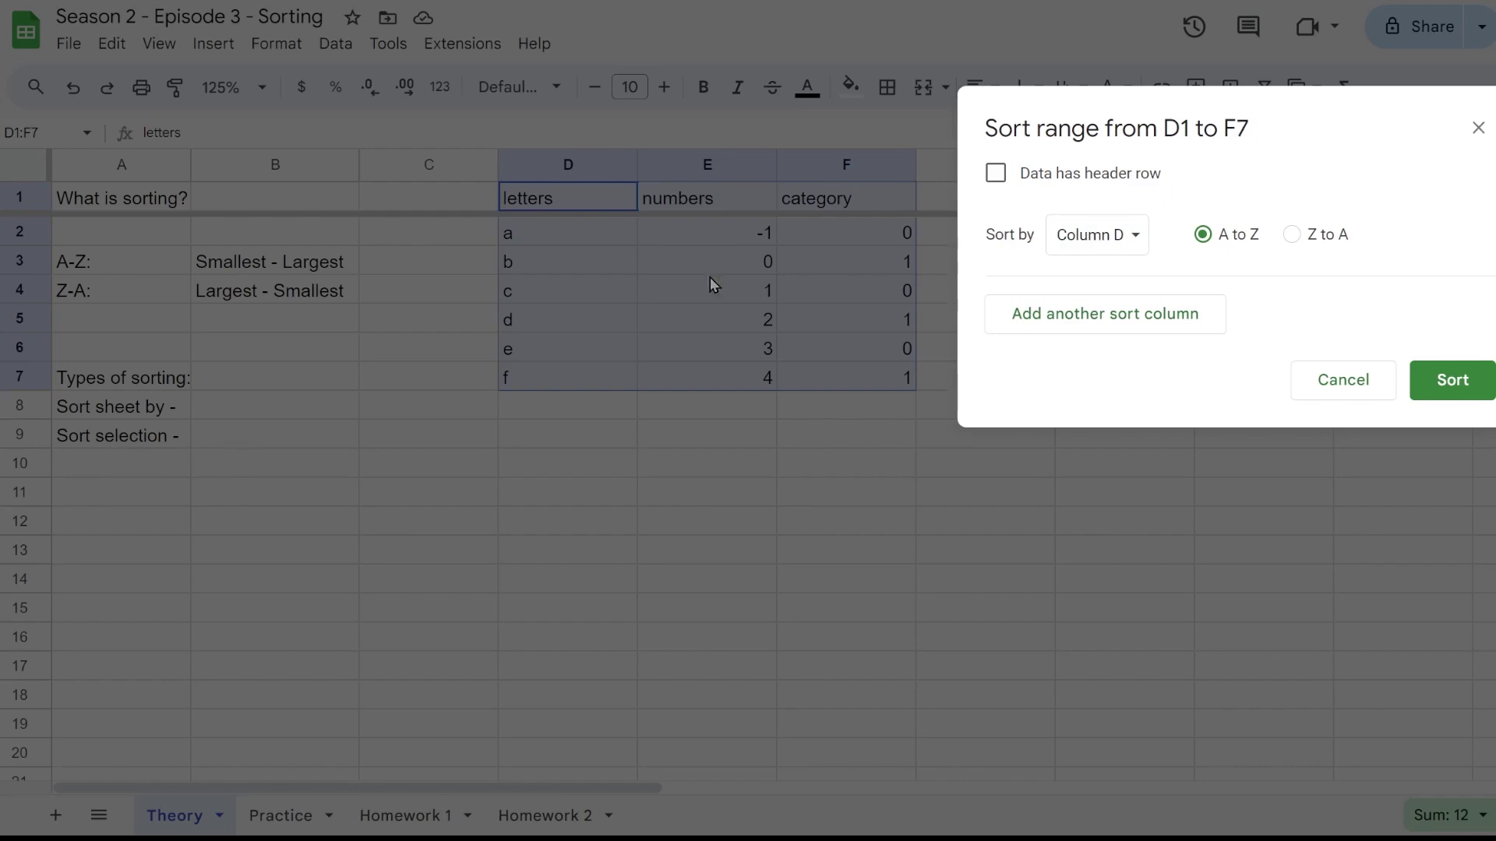
Mark the range as having a header row and set category as the first sort column.
left_click(998, 179)
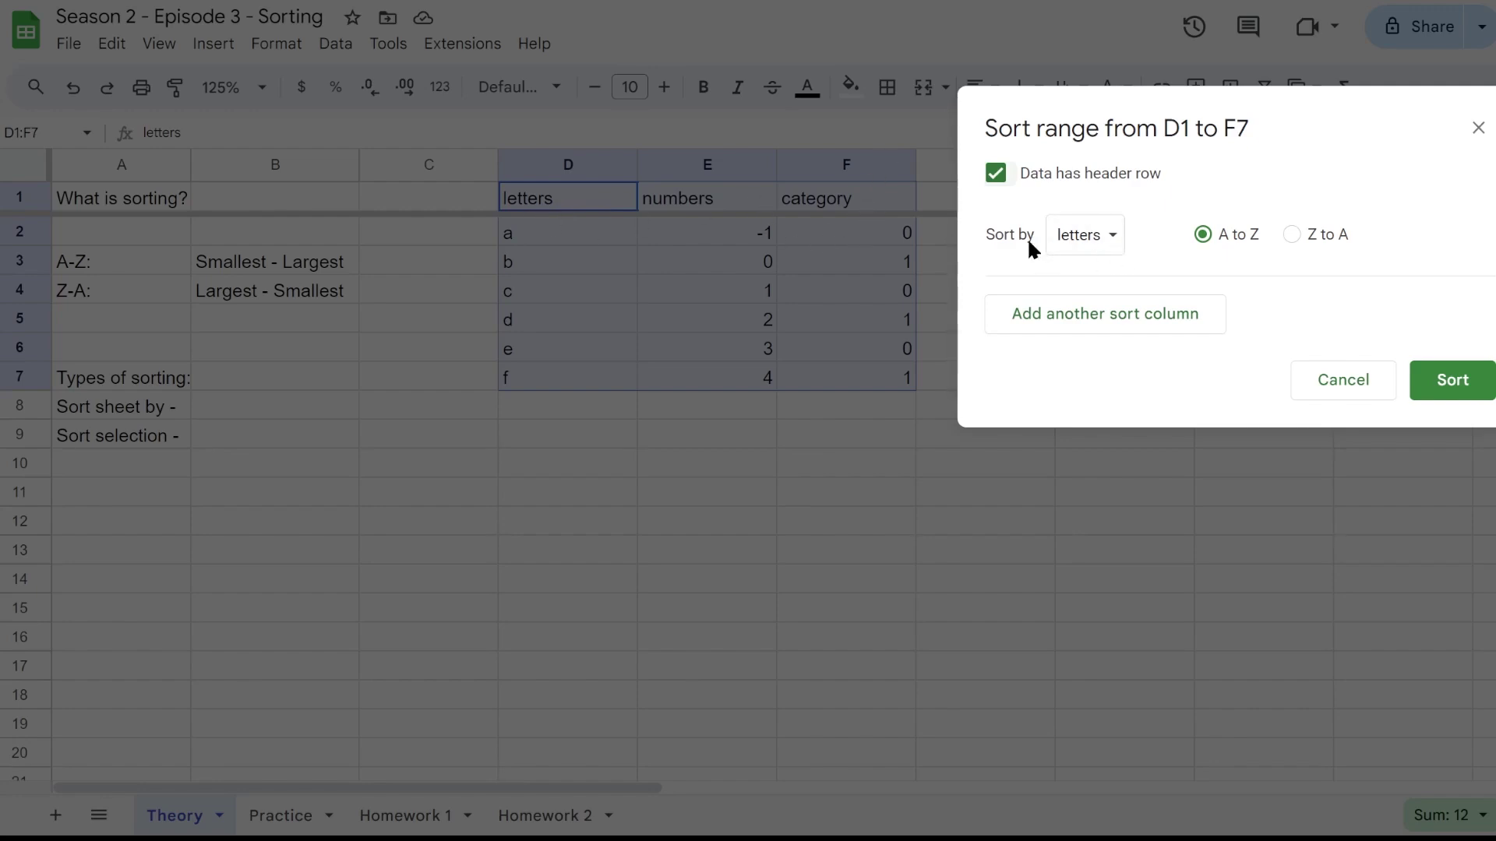
left_click(1102, 238)
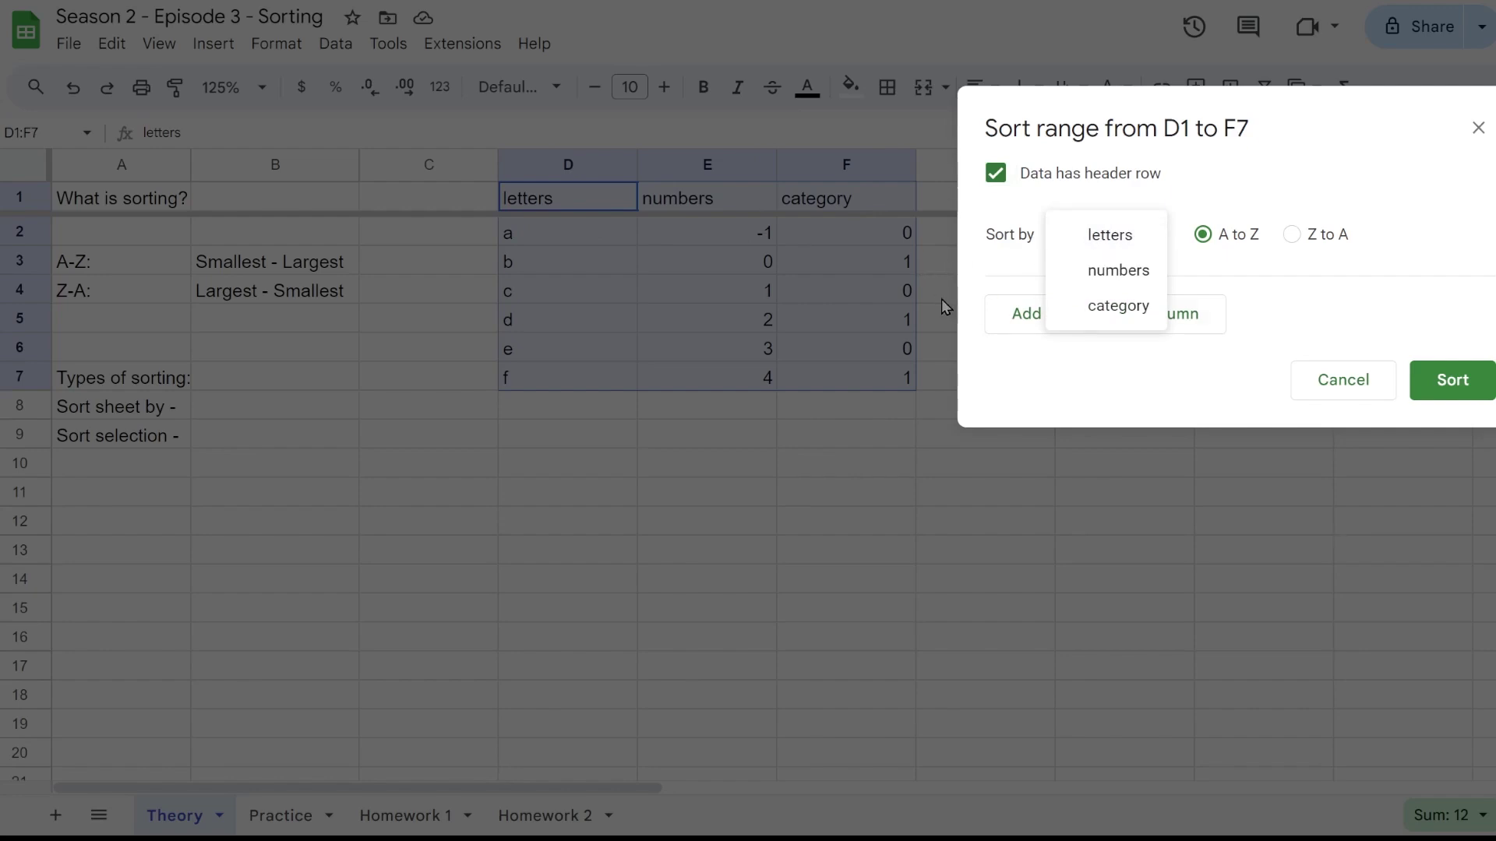
left_click(1133, 308)
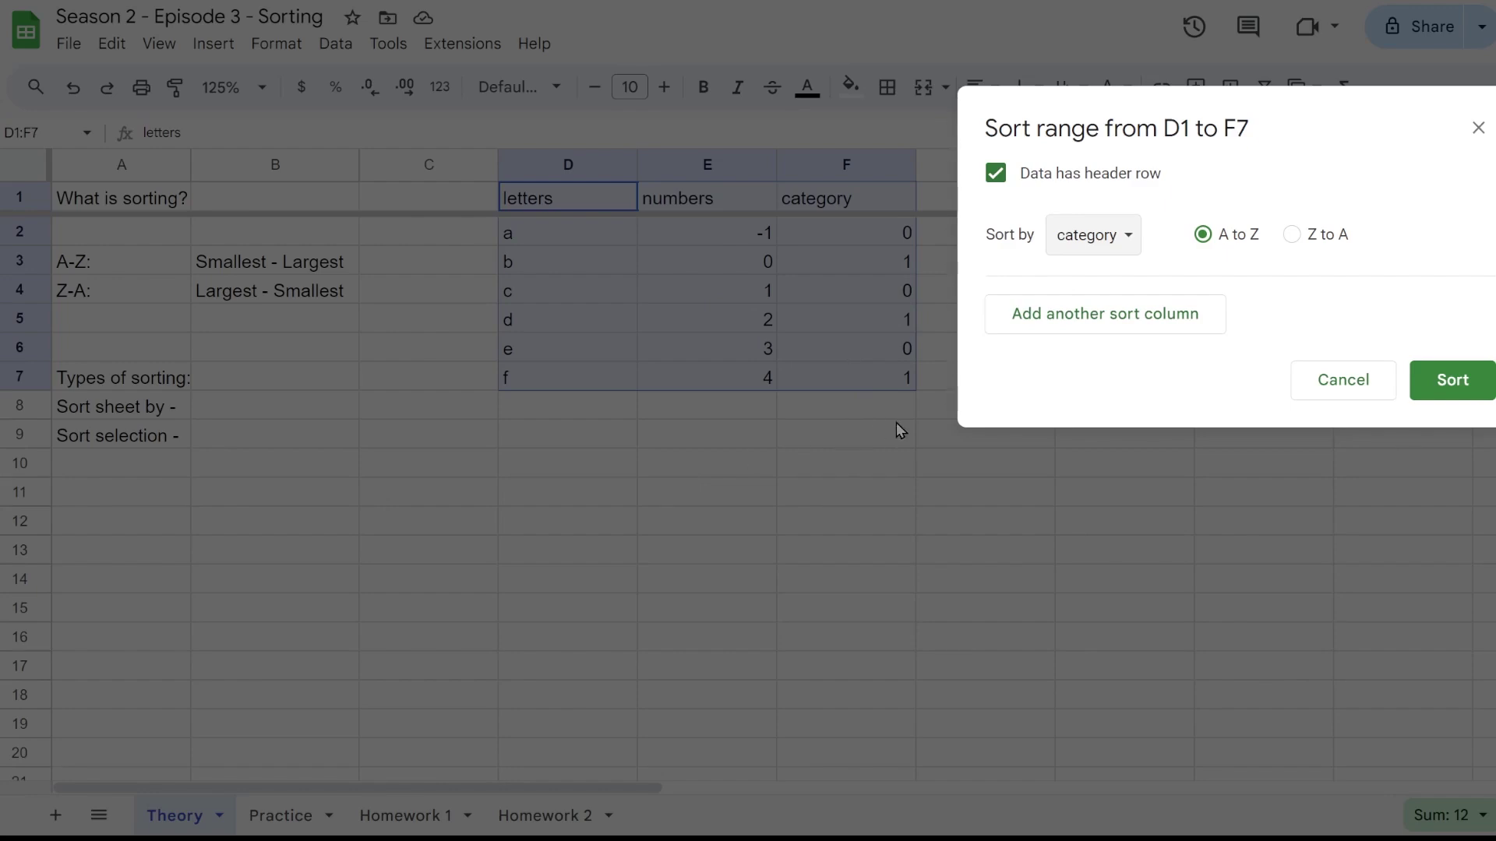
Add letters as the second sort column in Z to A order and sort the range.
left_click(1047, 326)
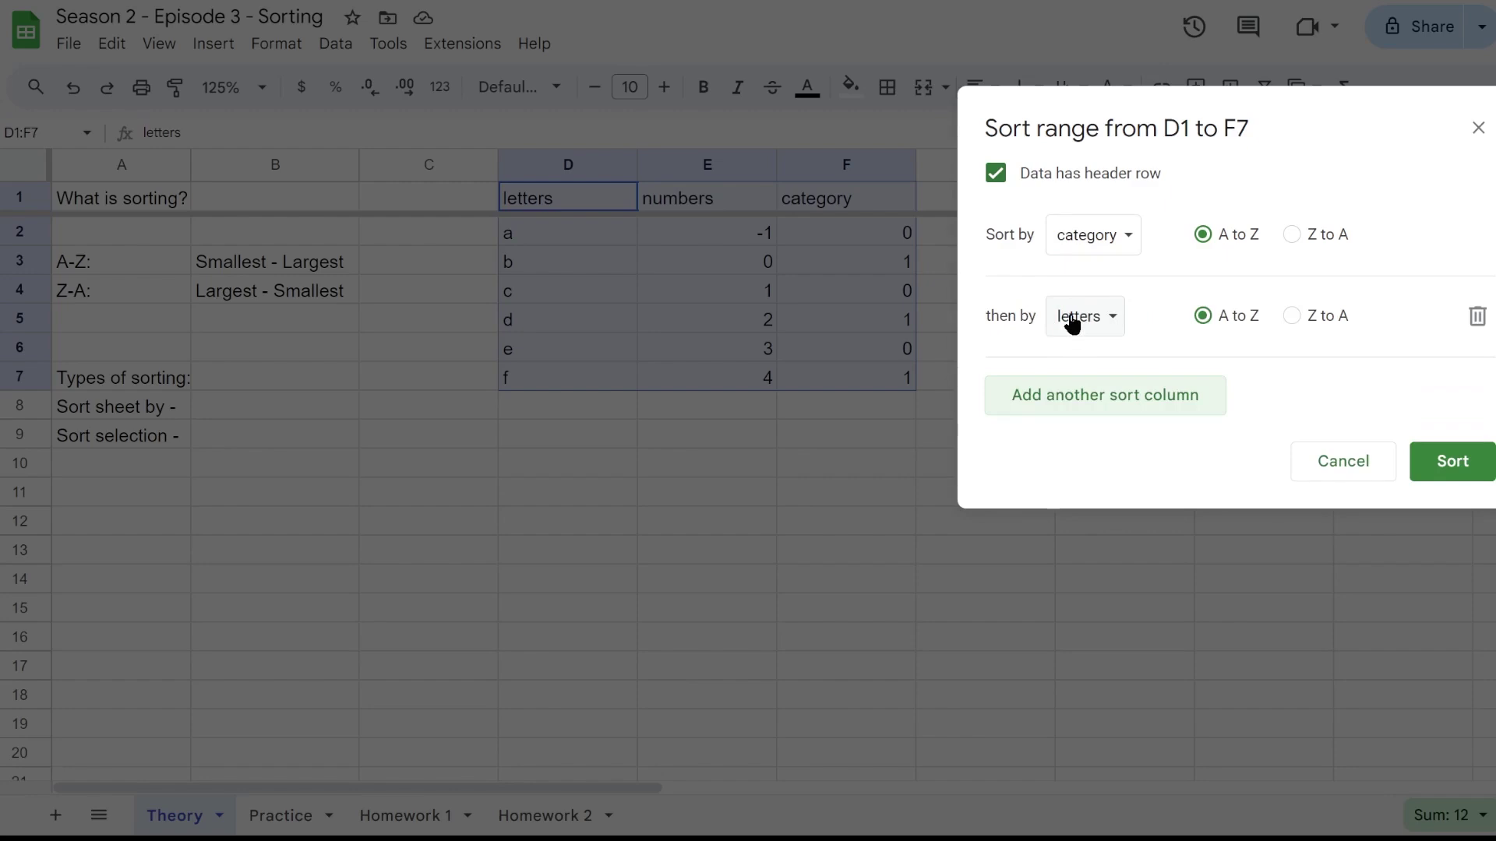
left_click(1072, 323)
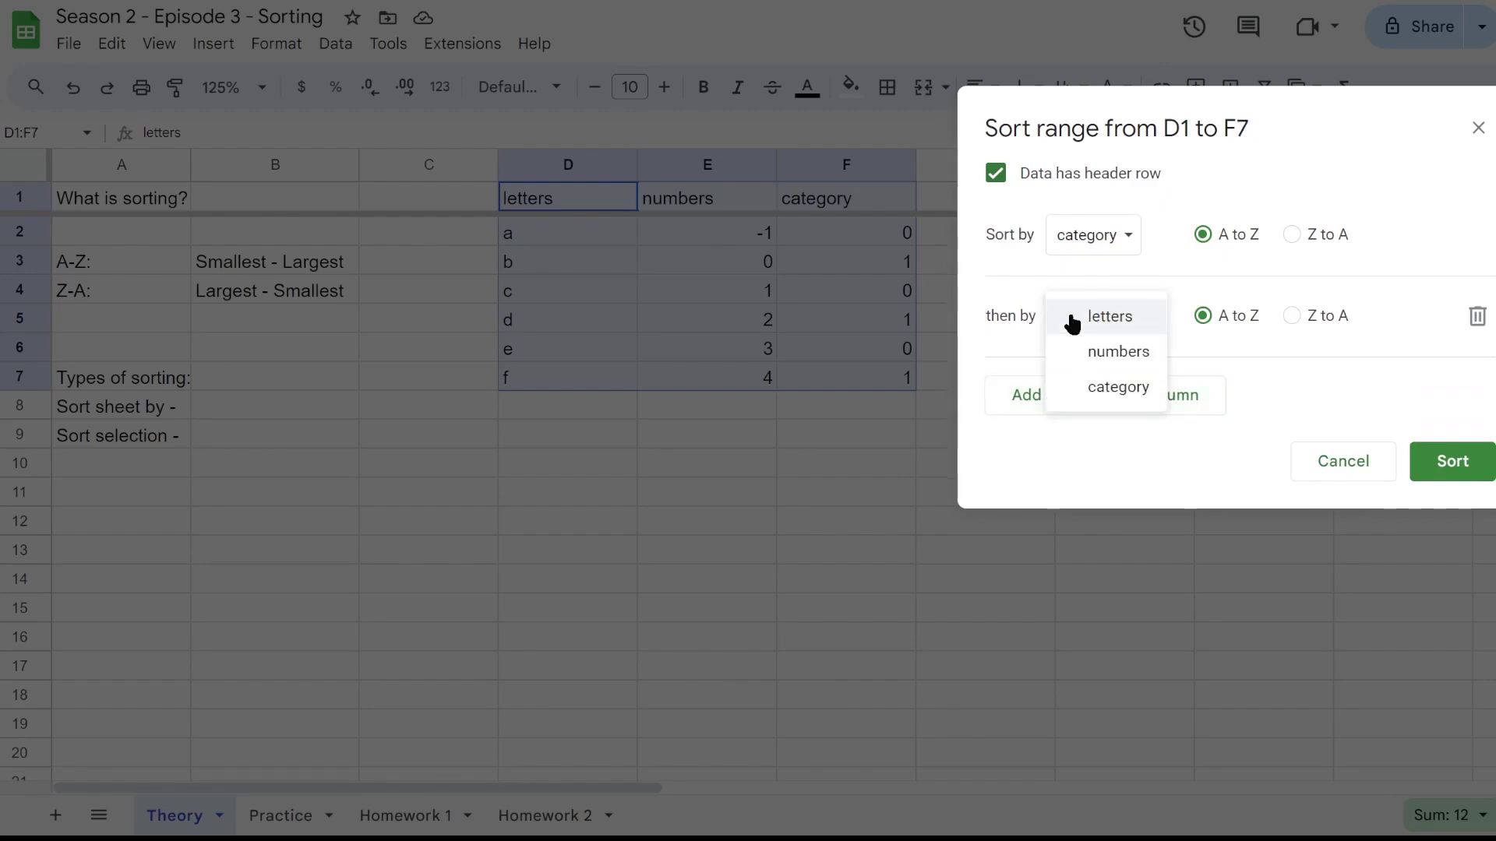
left_click(1075, 319)
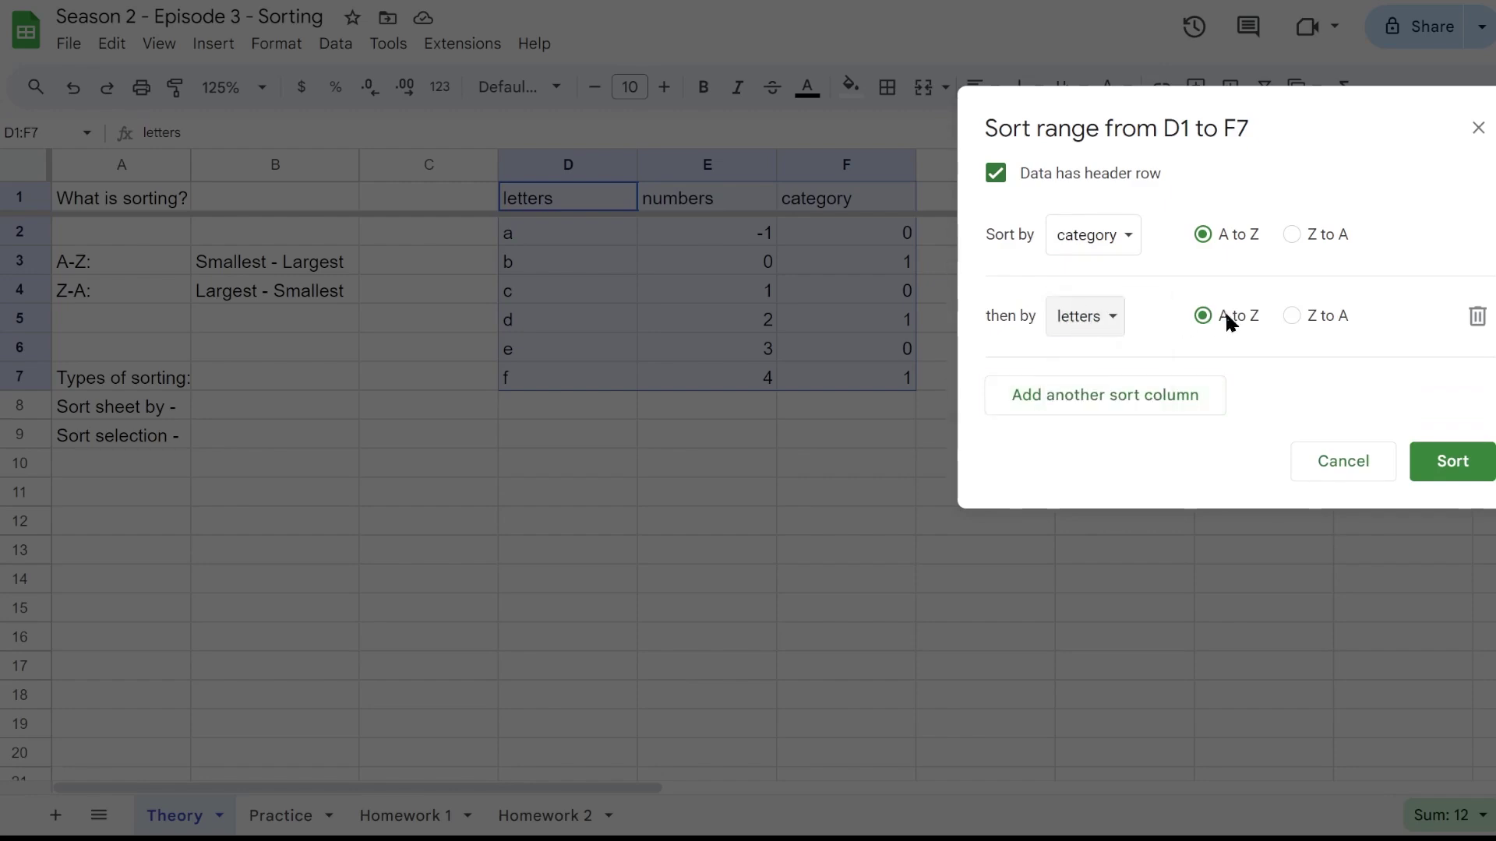
left_click(1291, 316)
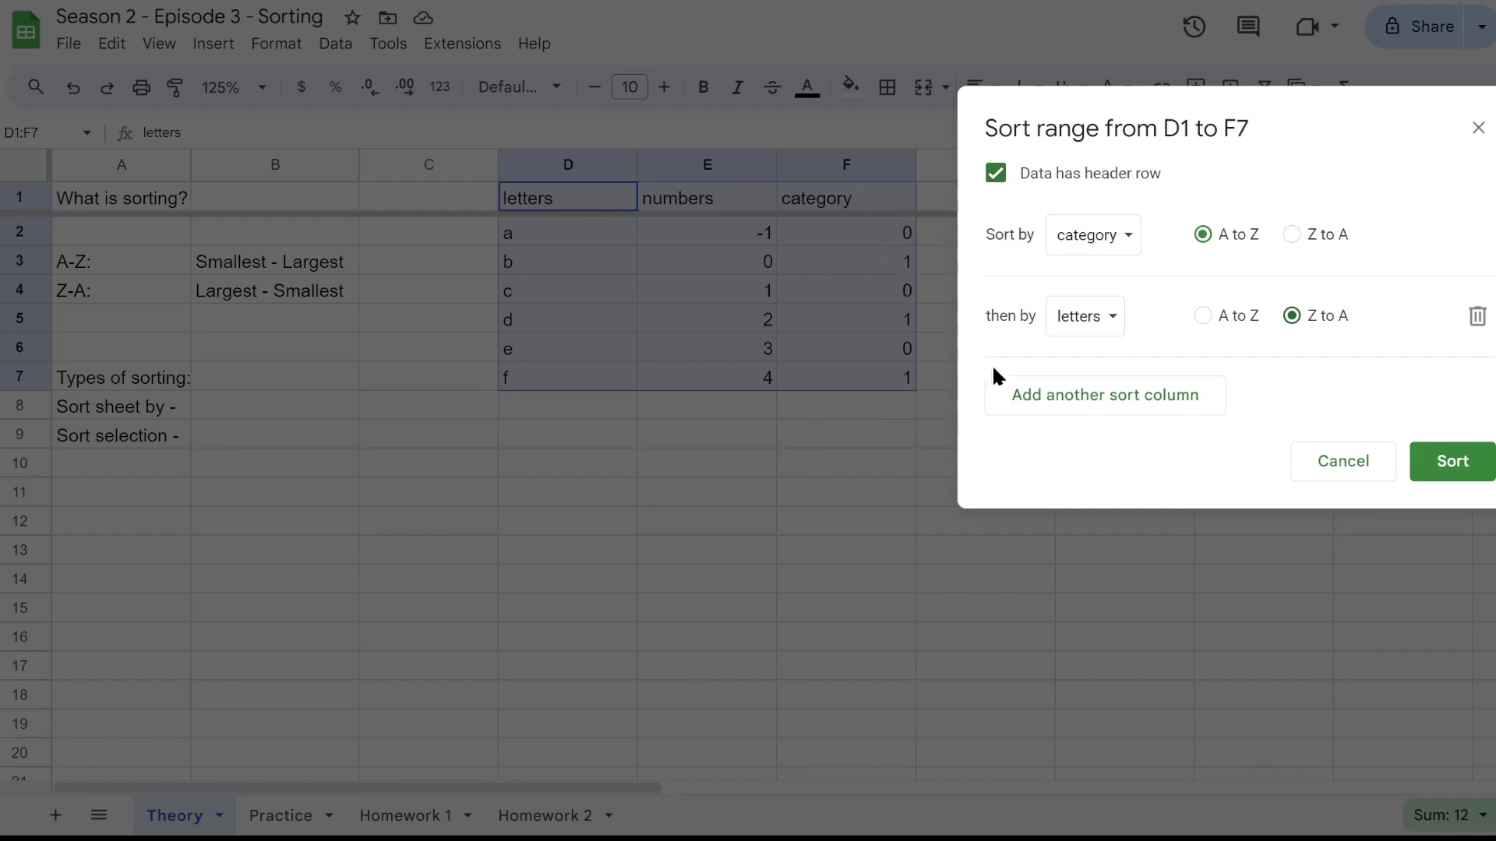
left_click(1441, 469)
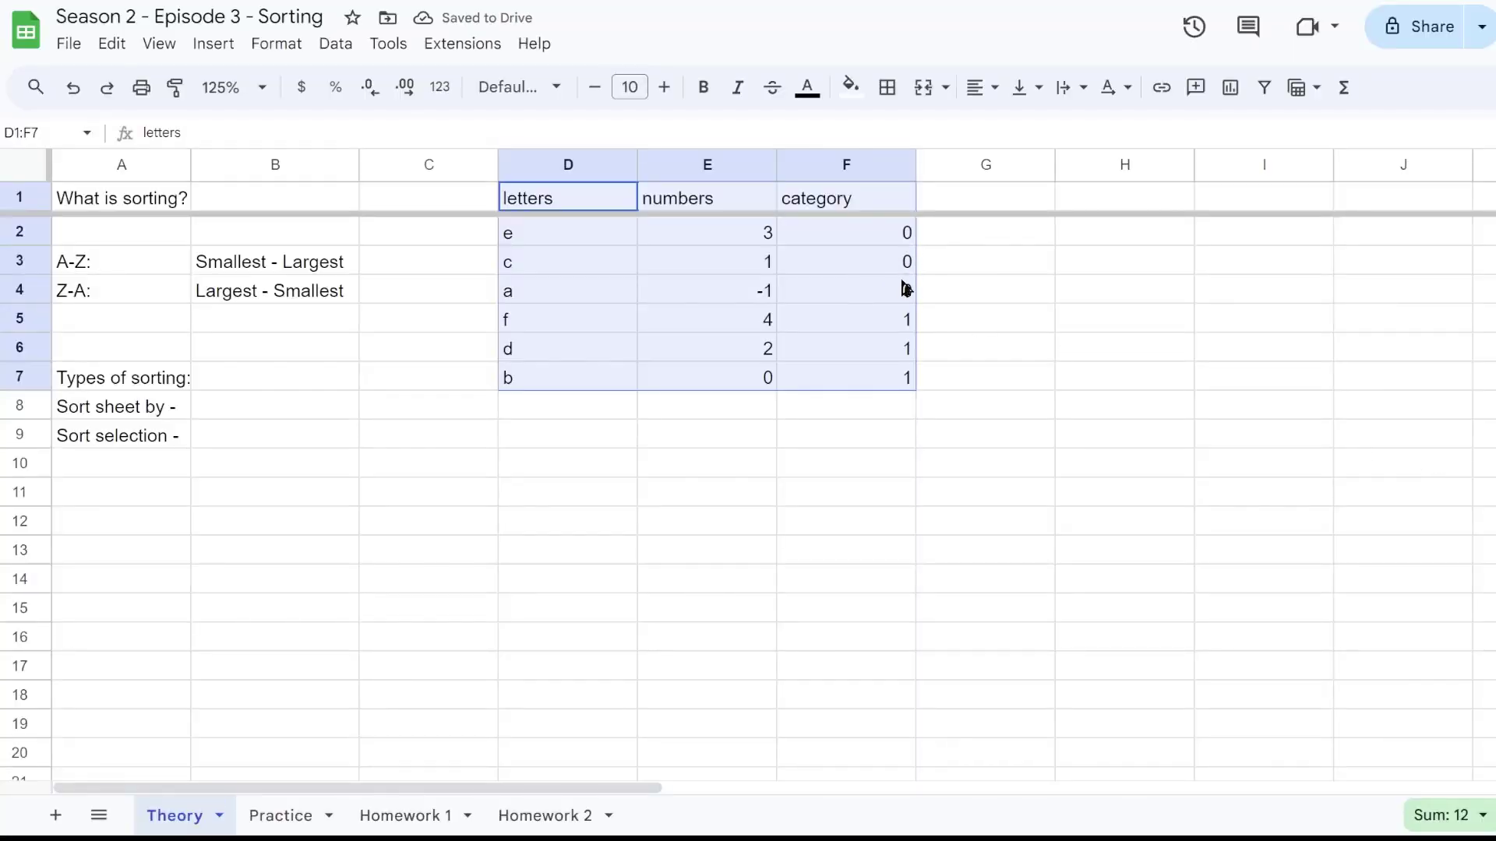
Examine how letters and numbers are ordered within each category group, and review the sorting type notes in column A.
left_click_drag(891, 231, 887, 296)
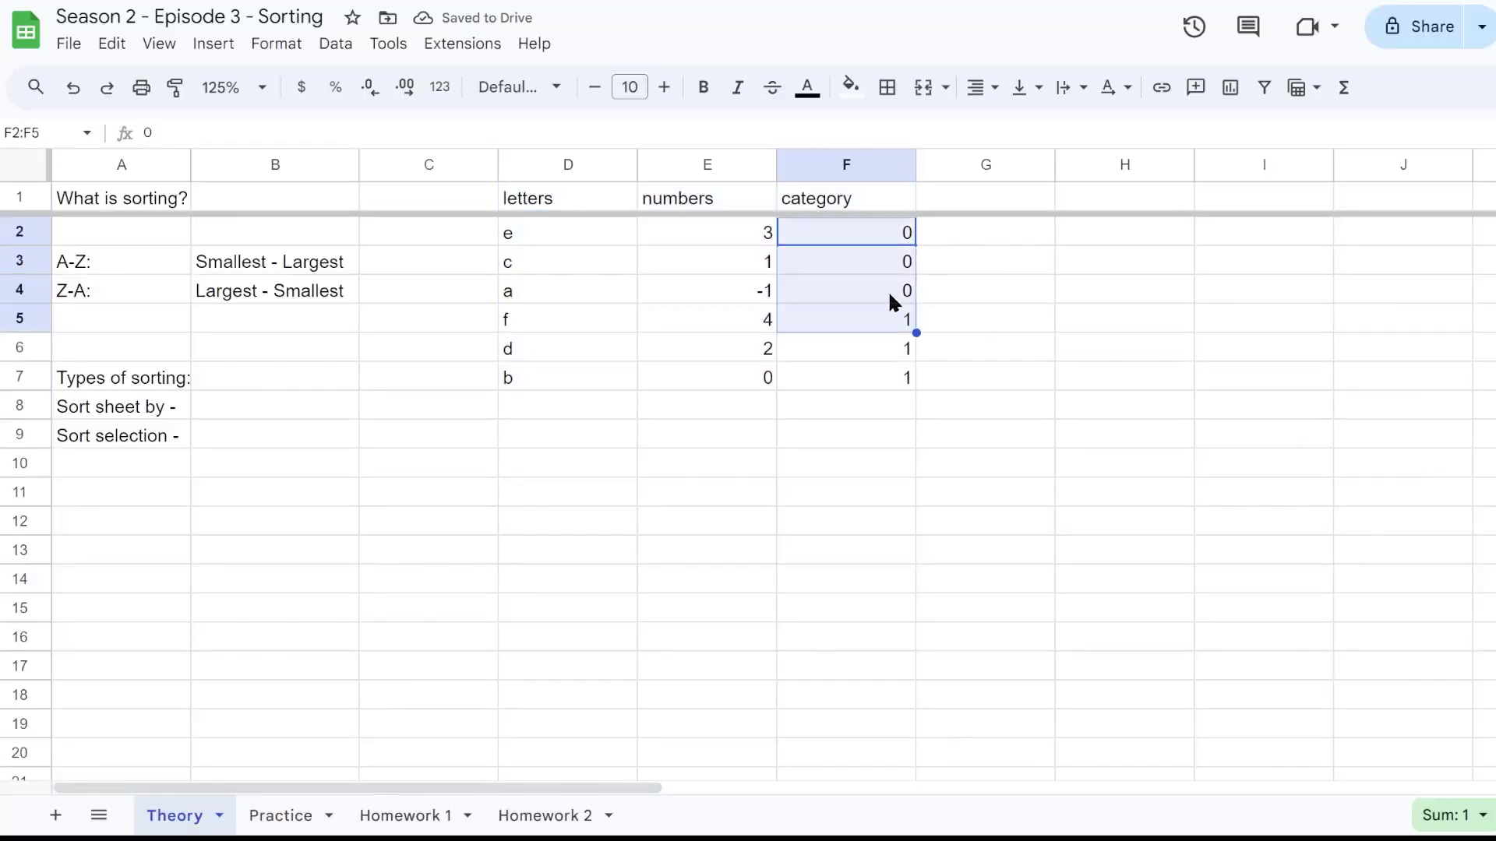
left_click(888, 290)
left_click_drag(559, 233, 554, 297)
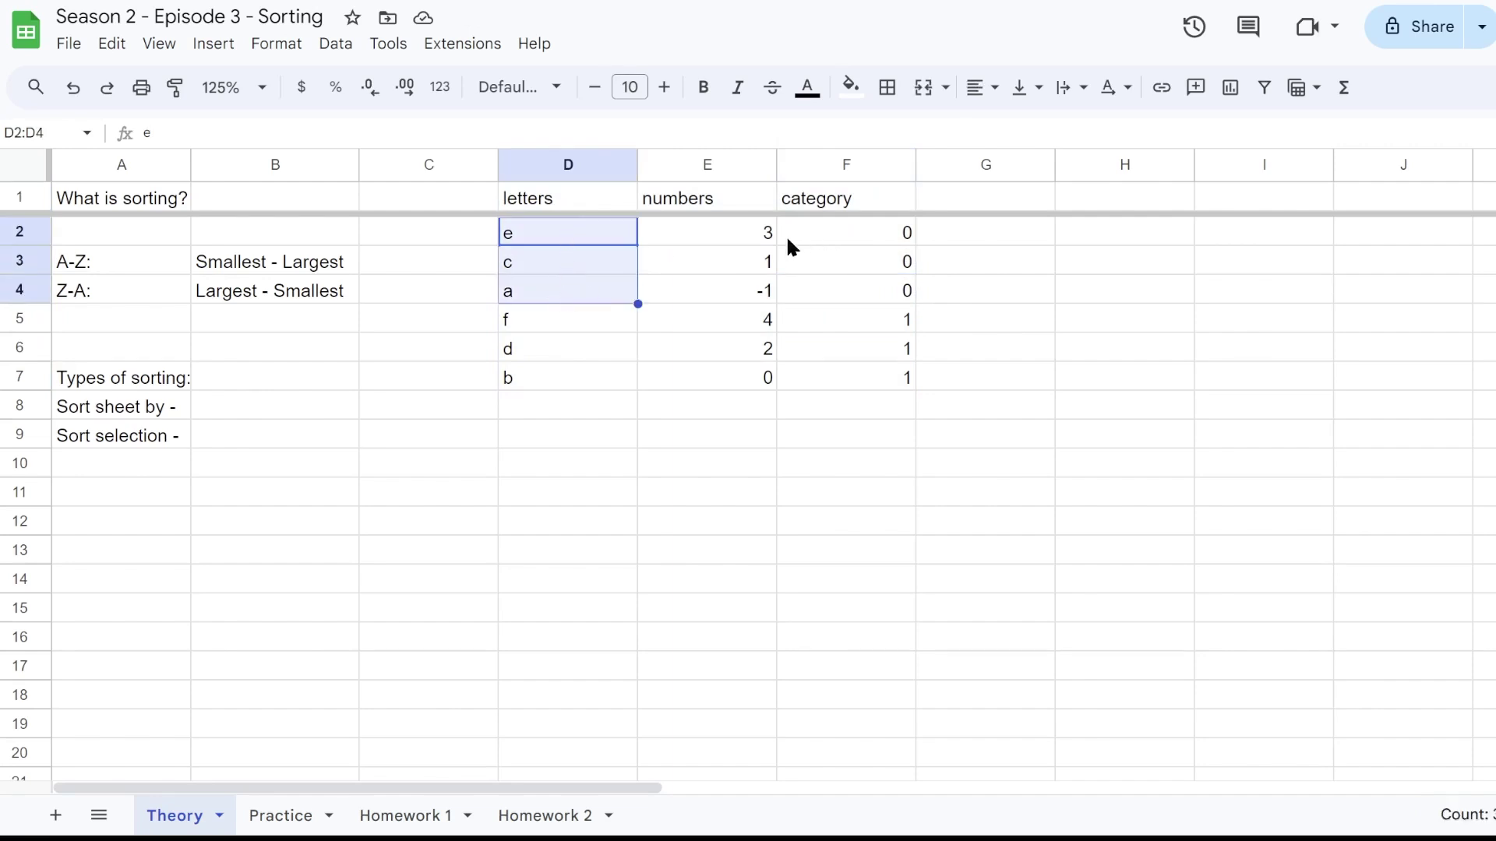
left_click_drag(767, 234, 767, 292)
left_click_drag(863, 330, 862, 377)
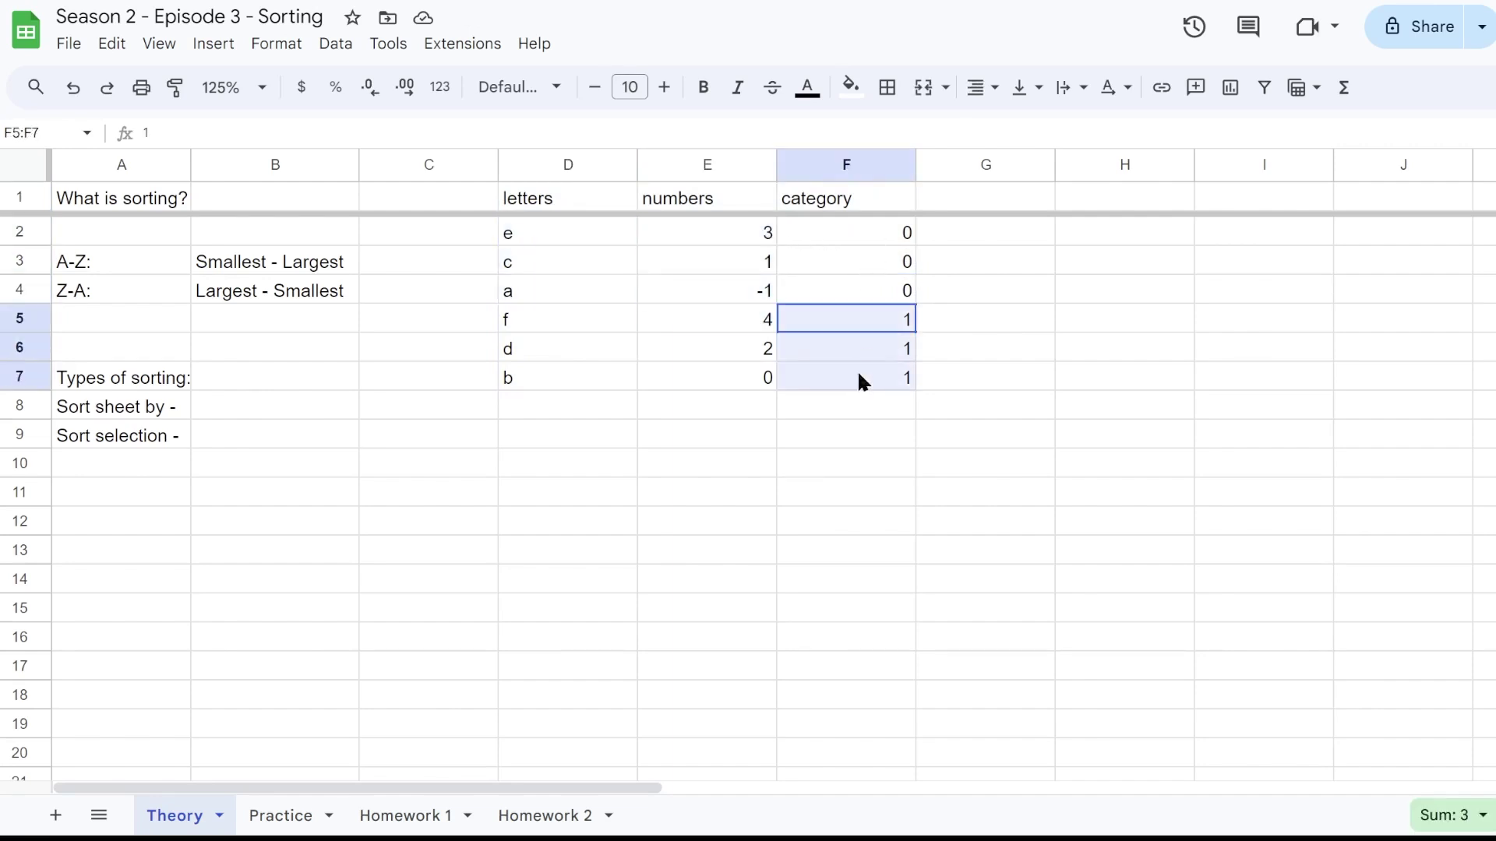
left_click(1021, 360)
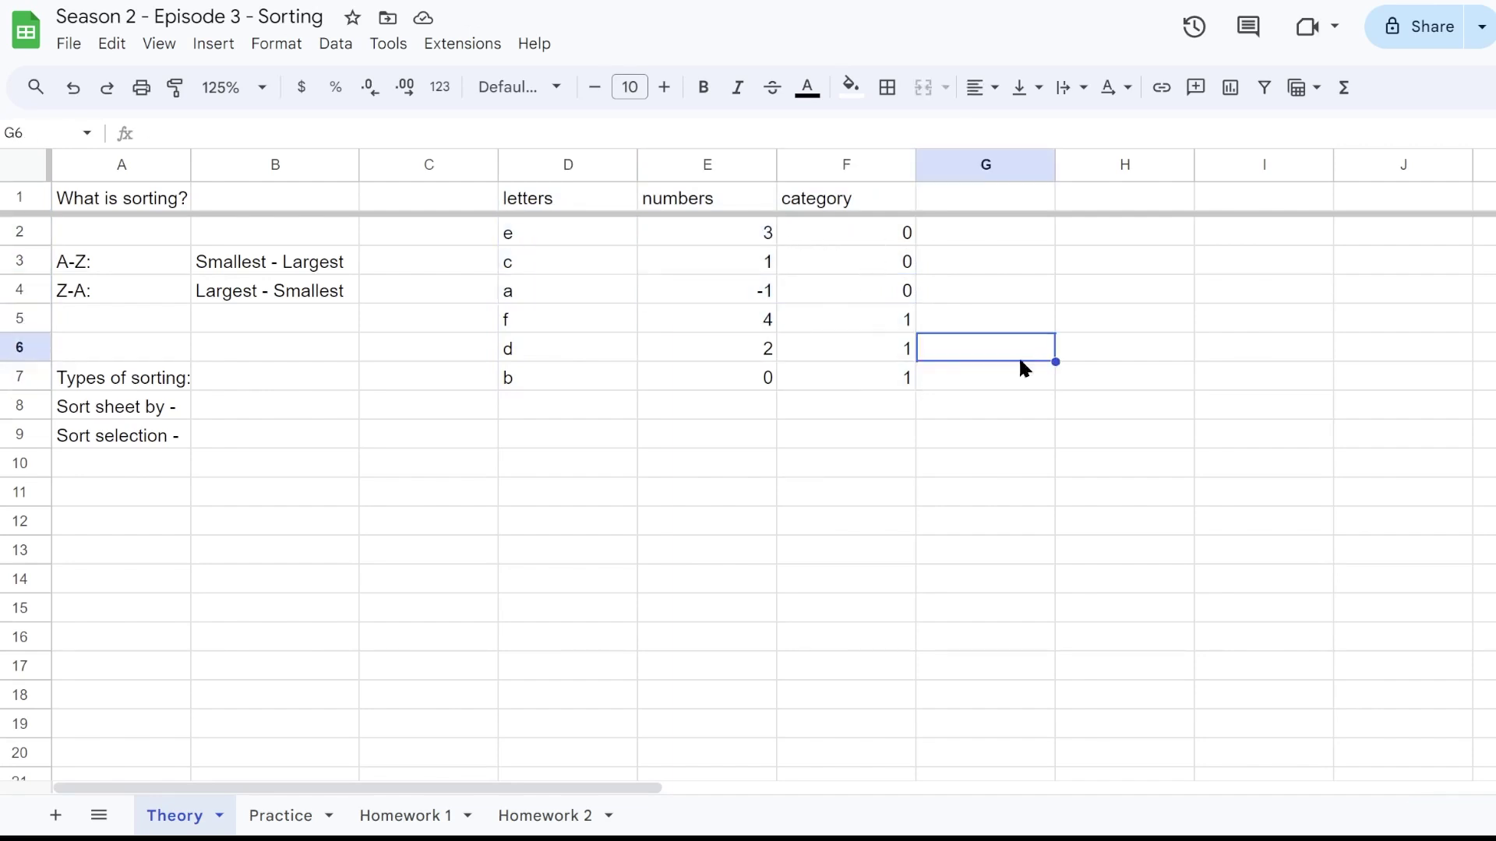
left_click(112, 437)
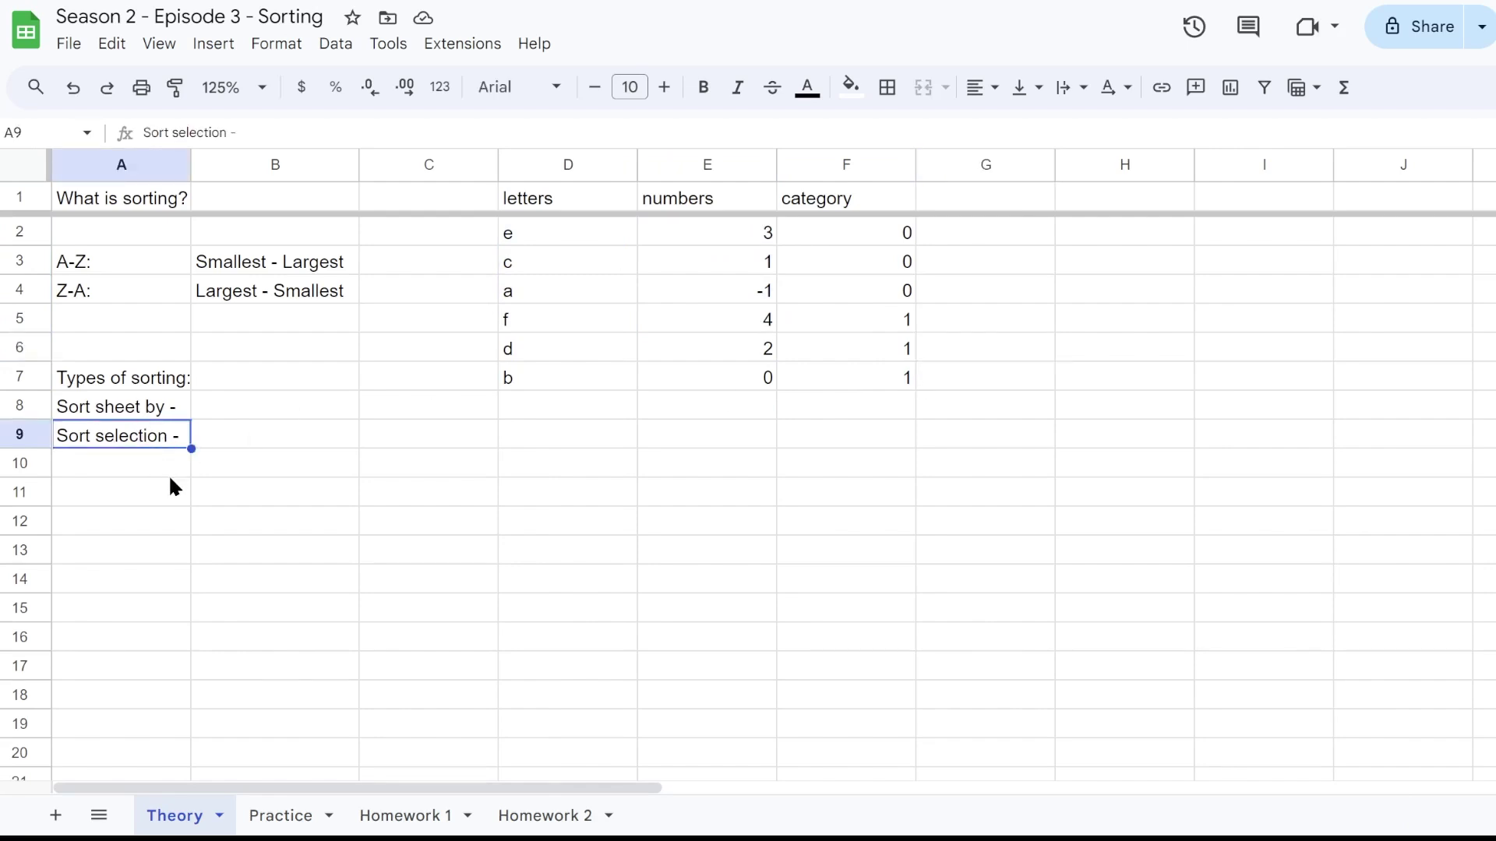
left_click(180, 407)
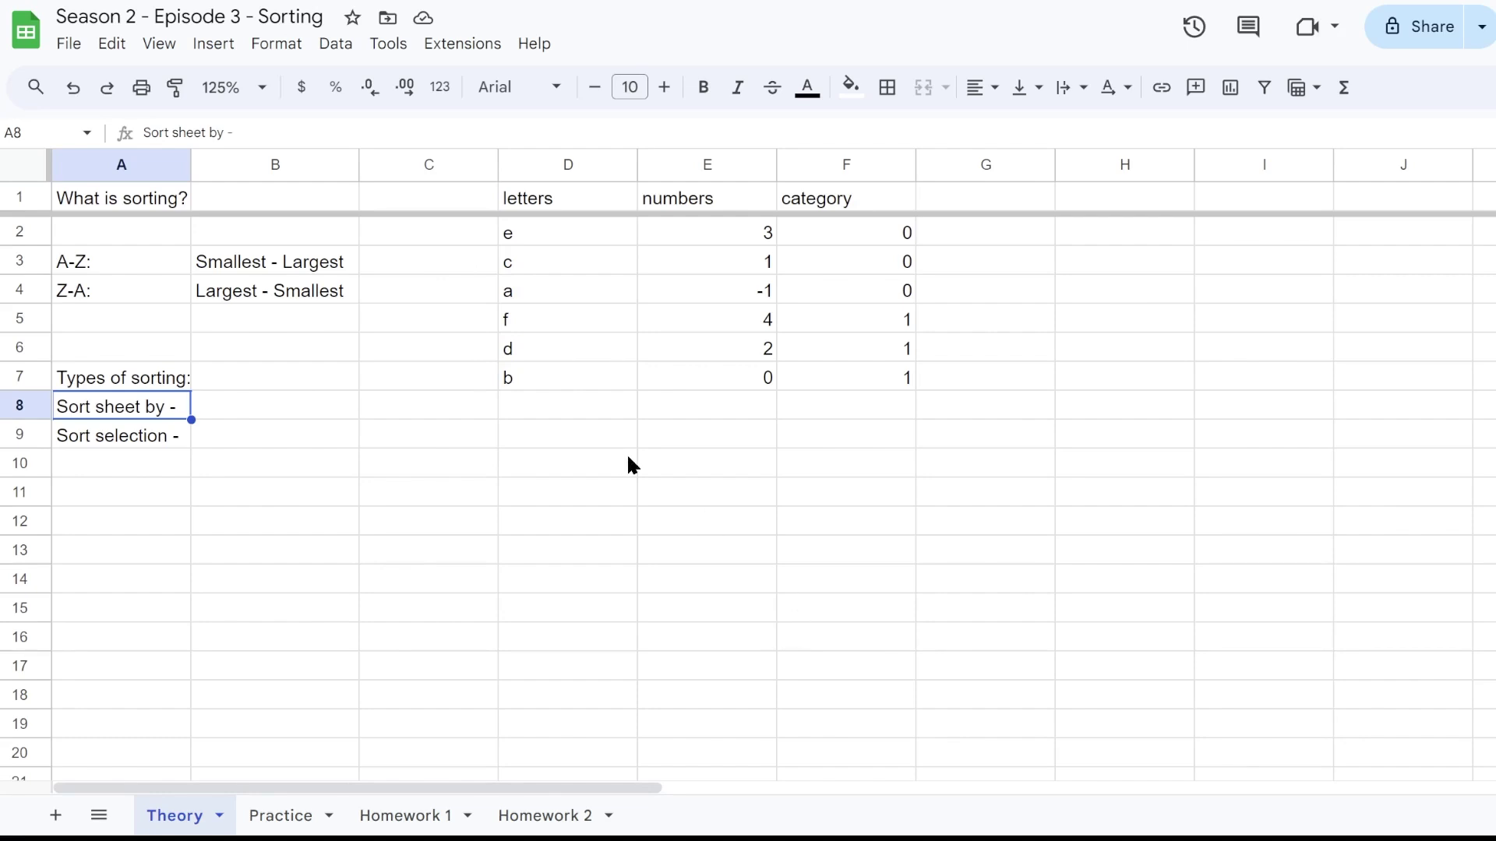
Look through the Practice, Homework 1 and Homework 2 sheets.
left_click(282, 816)
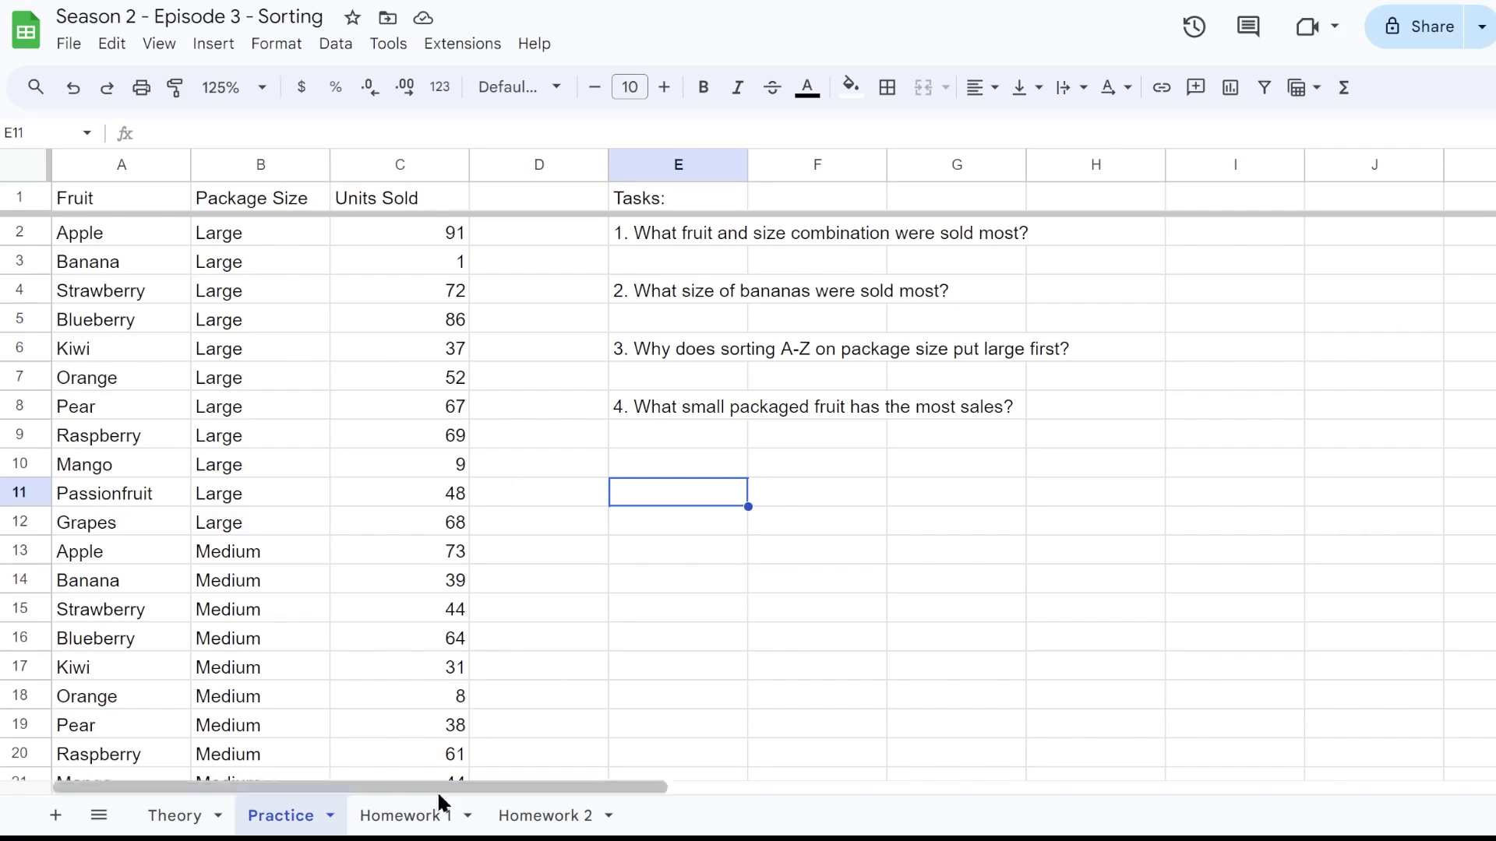
left_click(421, 815)
left_click(510, 814)
left_click(427, 816)
left_click(537, 817)
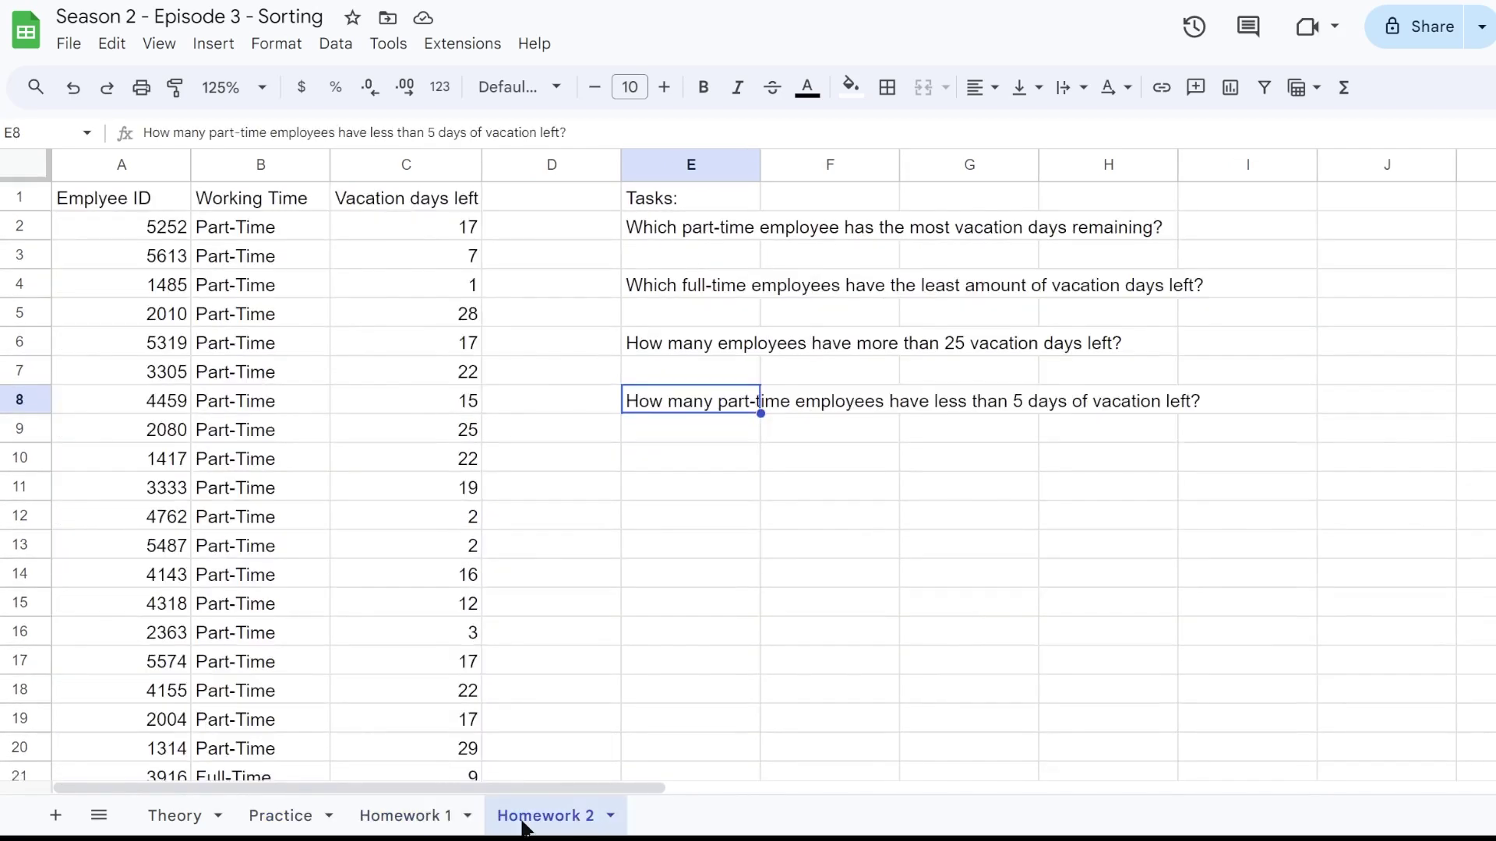
left_click(401, 816)
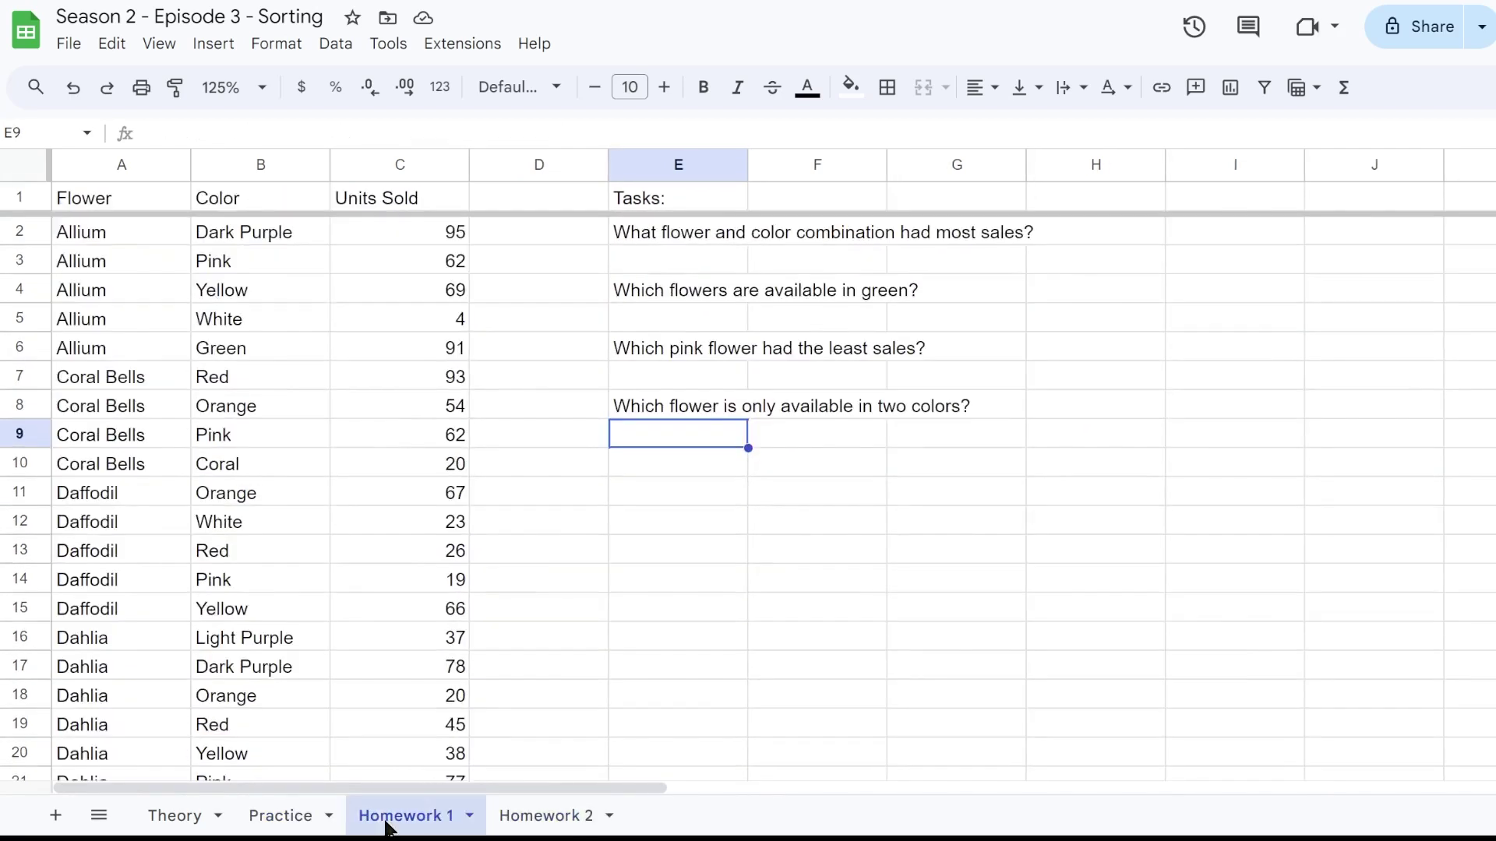
Return to the Practice sheet and review its four tasks, the fruit data and the Units Sold column.
left_click(282, 815)
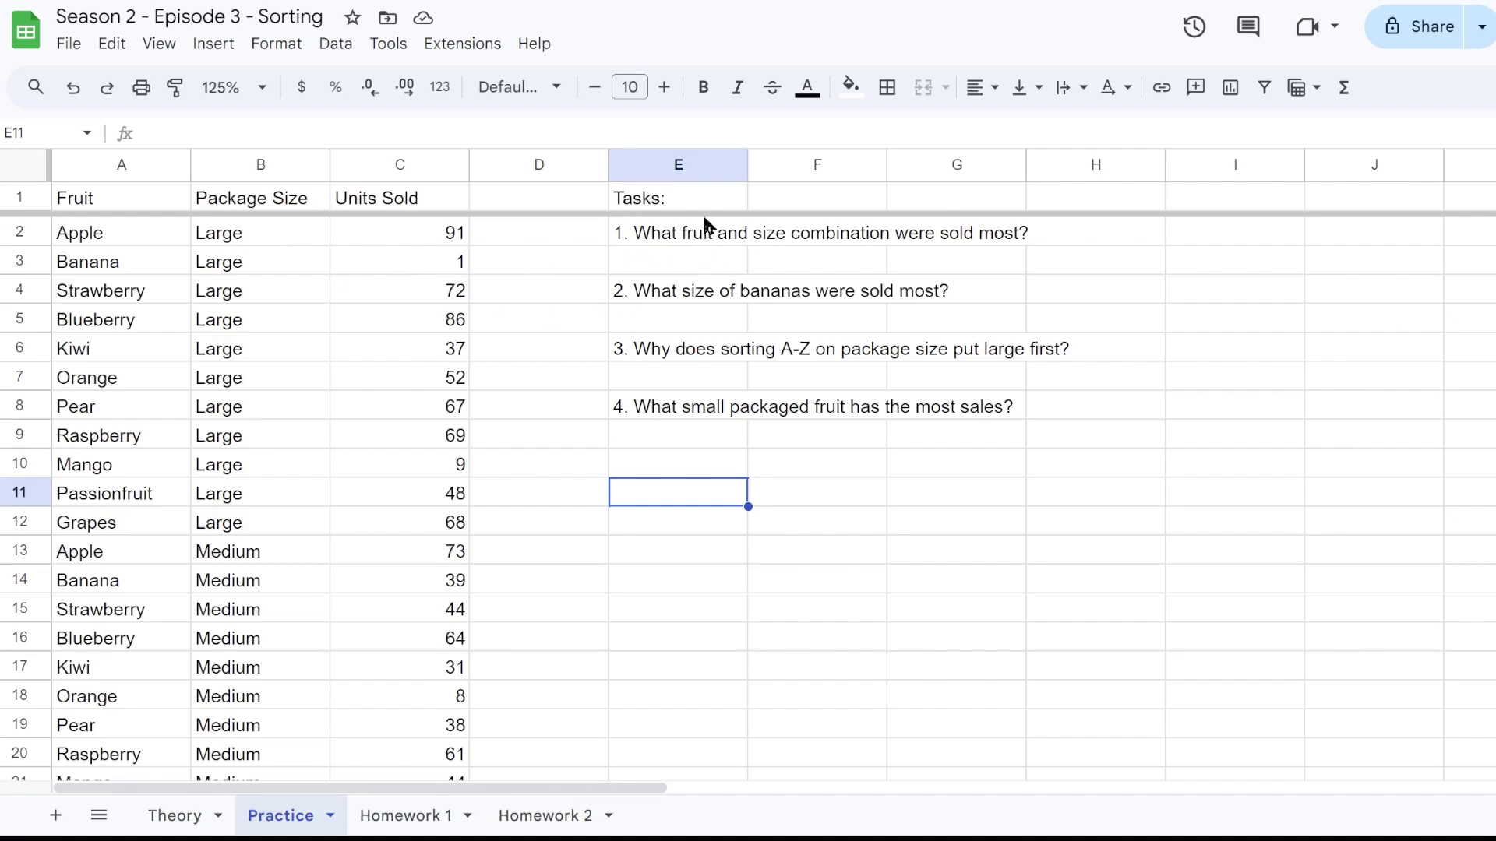
left_click_drag(698, 240, 685, 411)
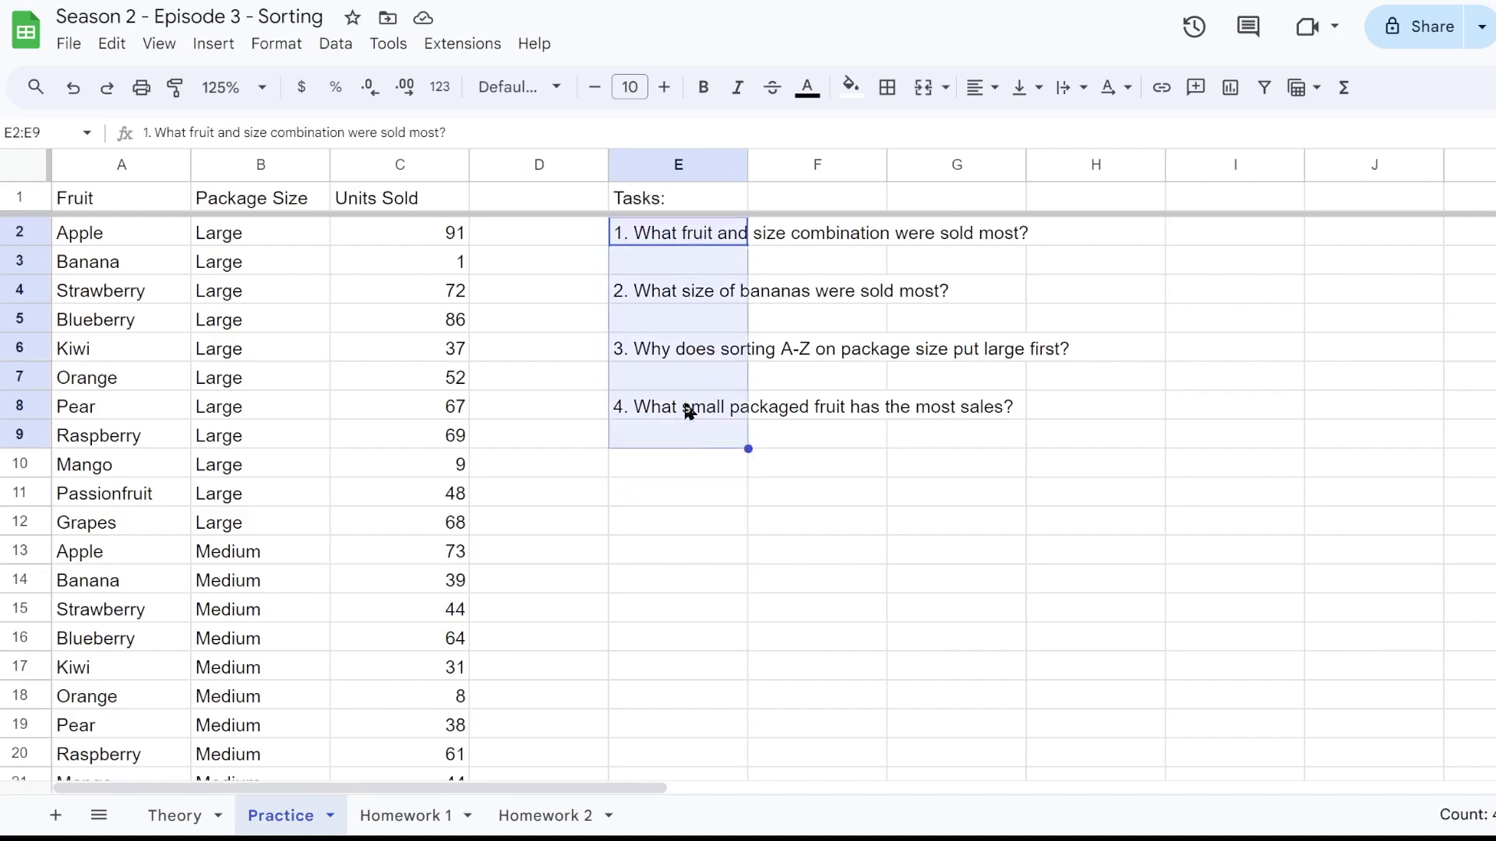
left_click(674, 416)
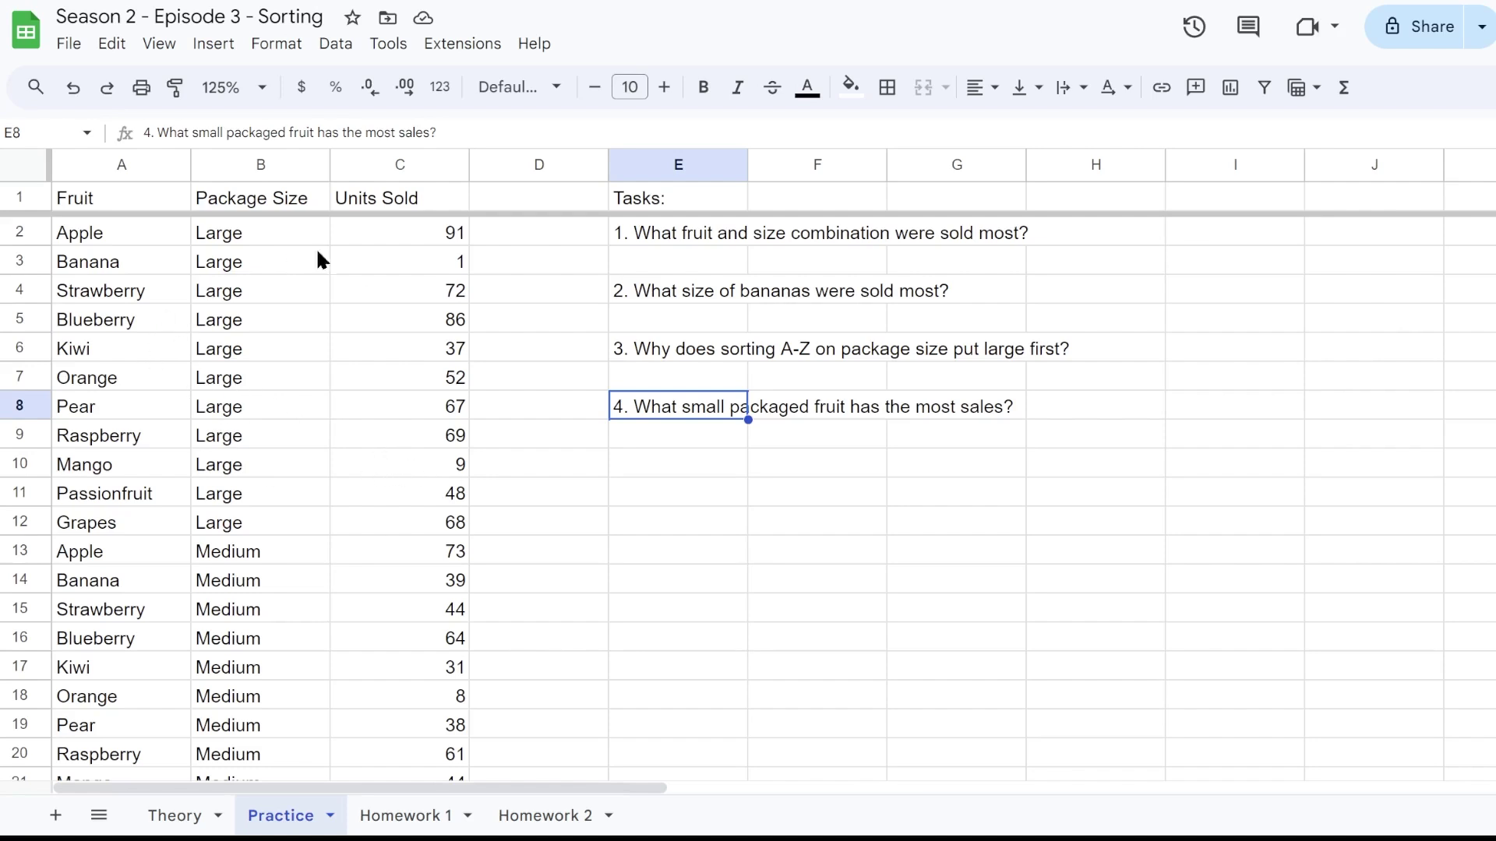
left_click(441, 346)
key("ctrl+a")
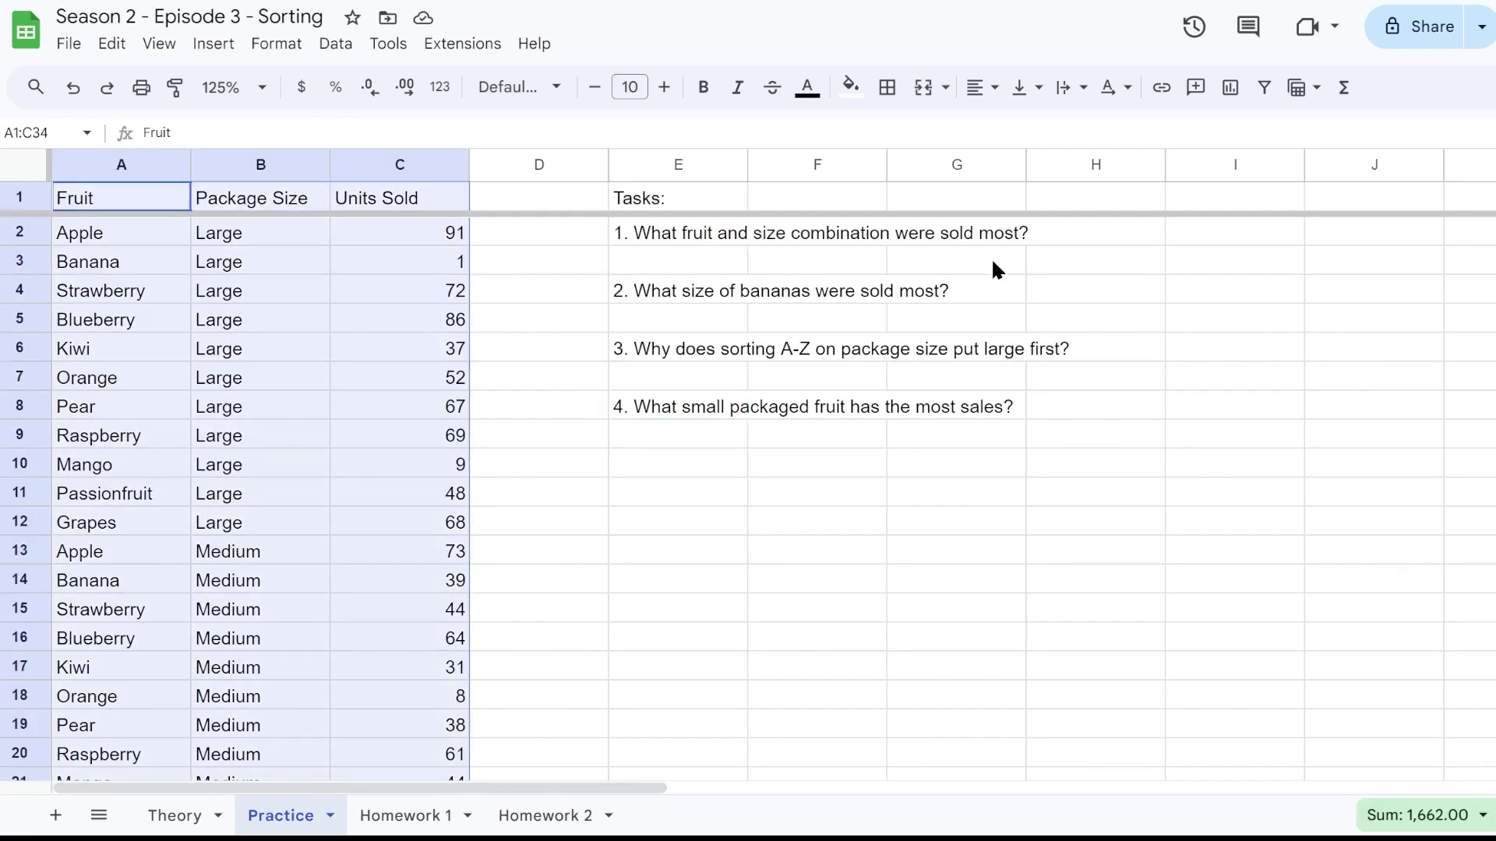
left_click(536, 265)
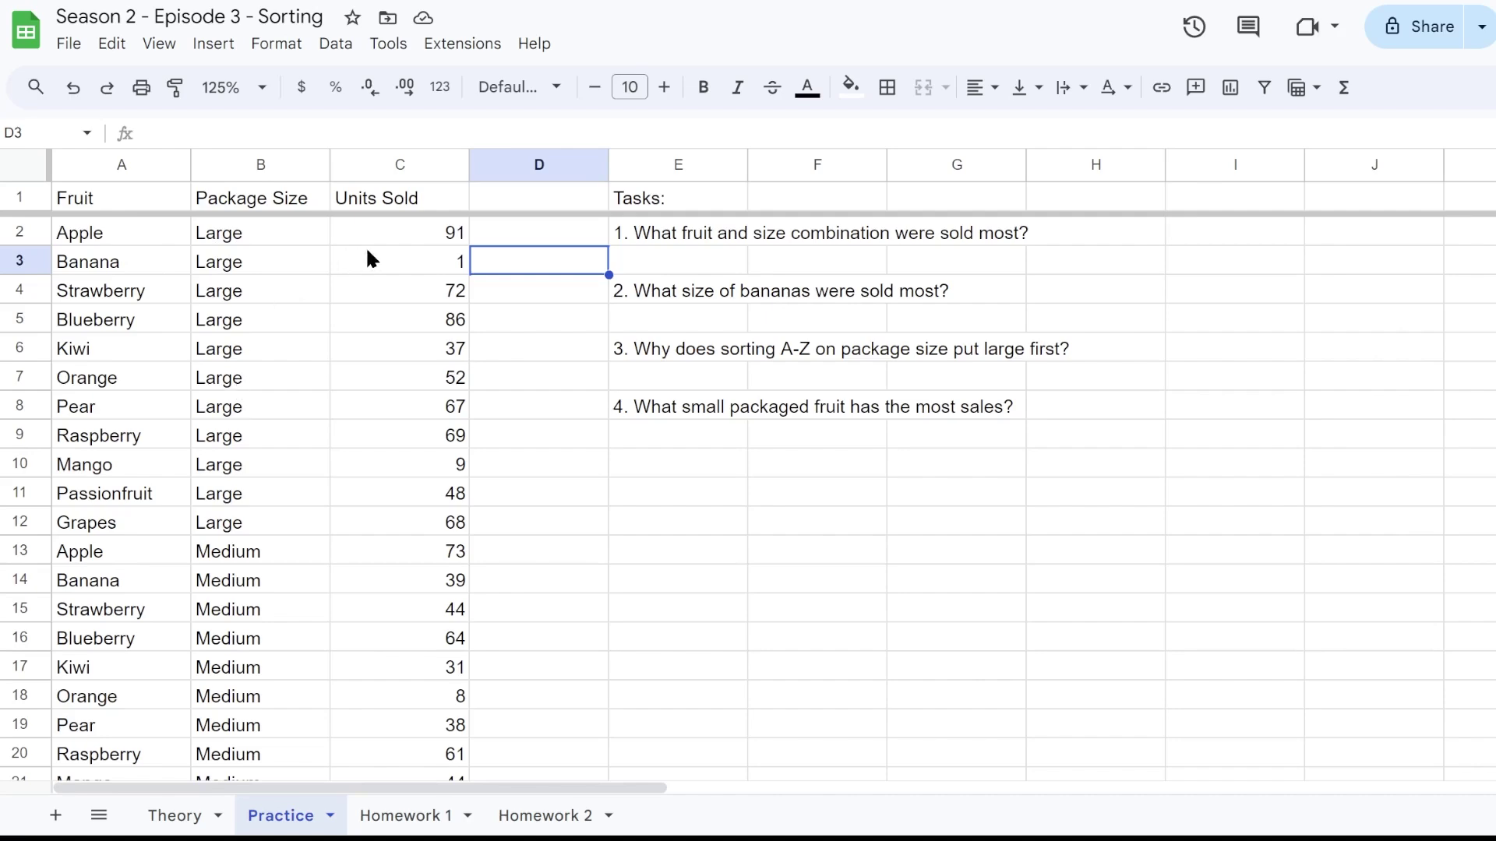
left_click(405, 165)
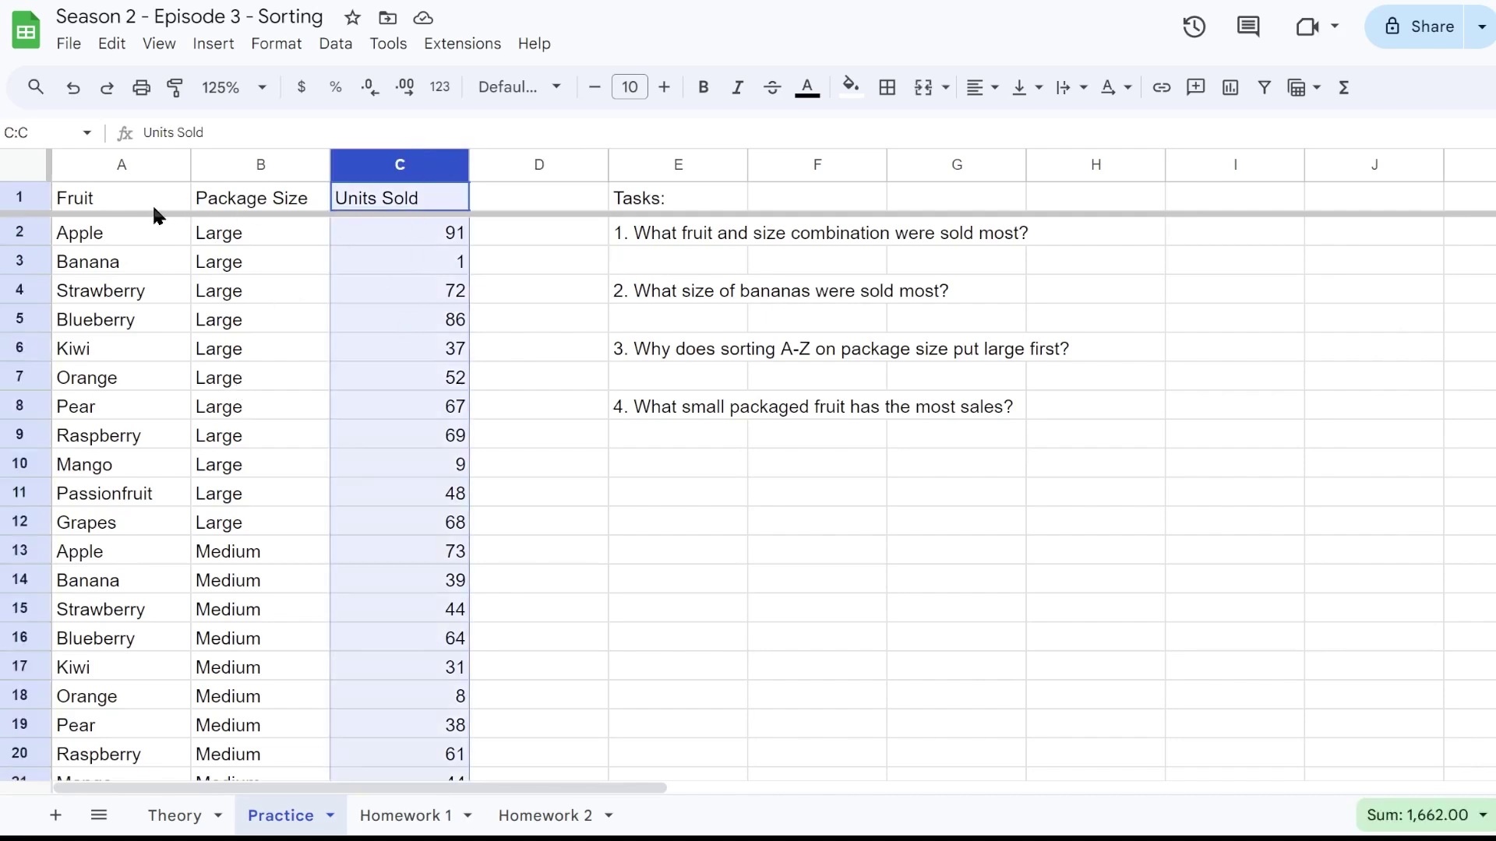
Open the sort range options for A1:C34 and mark the data as having a header row.
left_click_drag(152, 203, 426, 545)
right_click(407, 488)
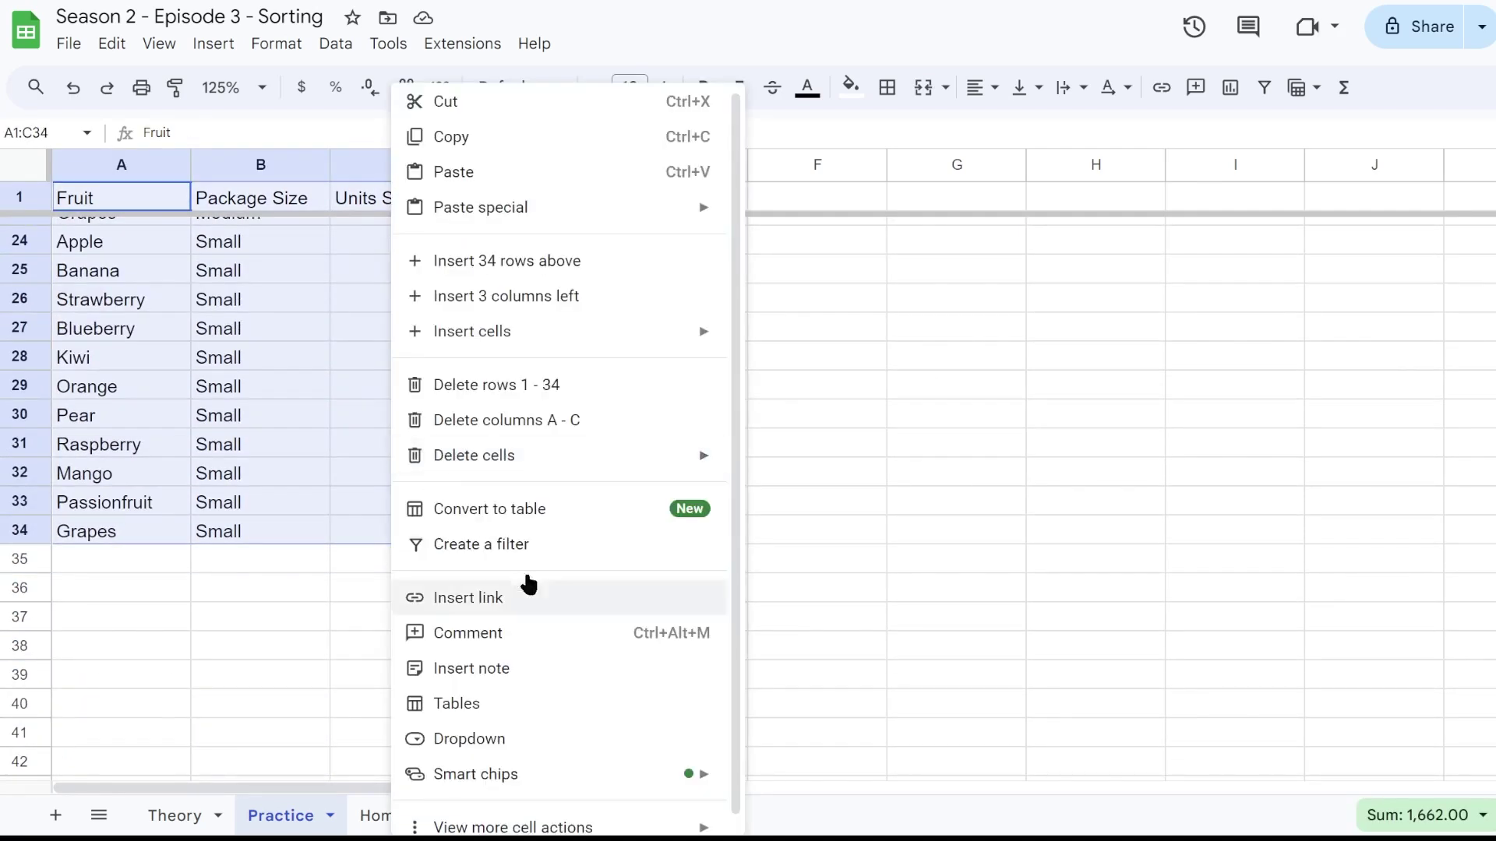
mouse_move(499, 827)
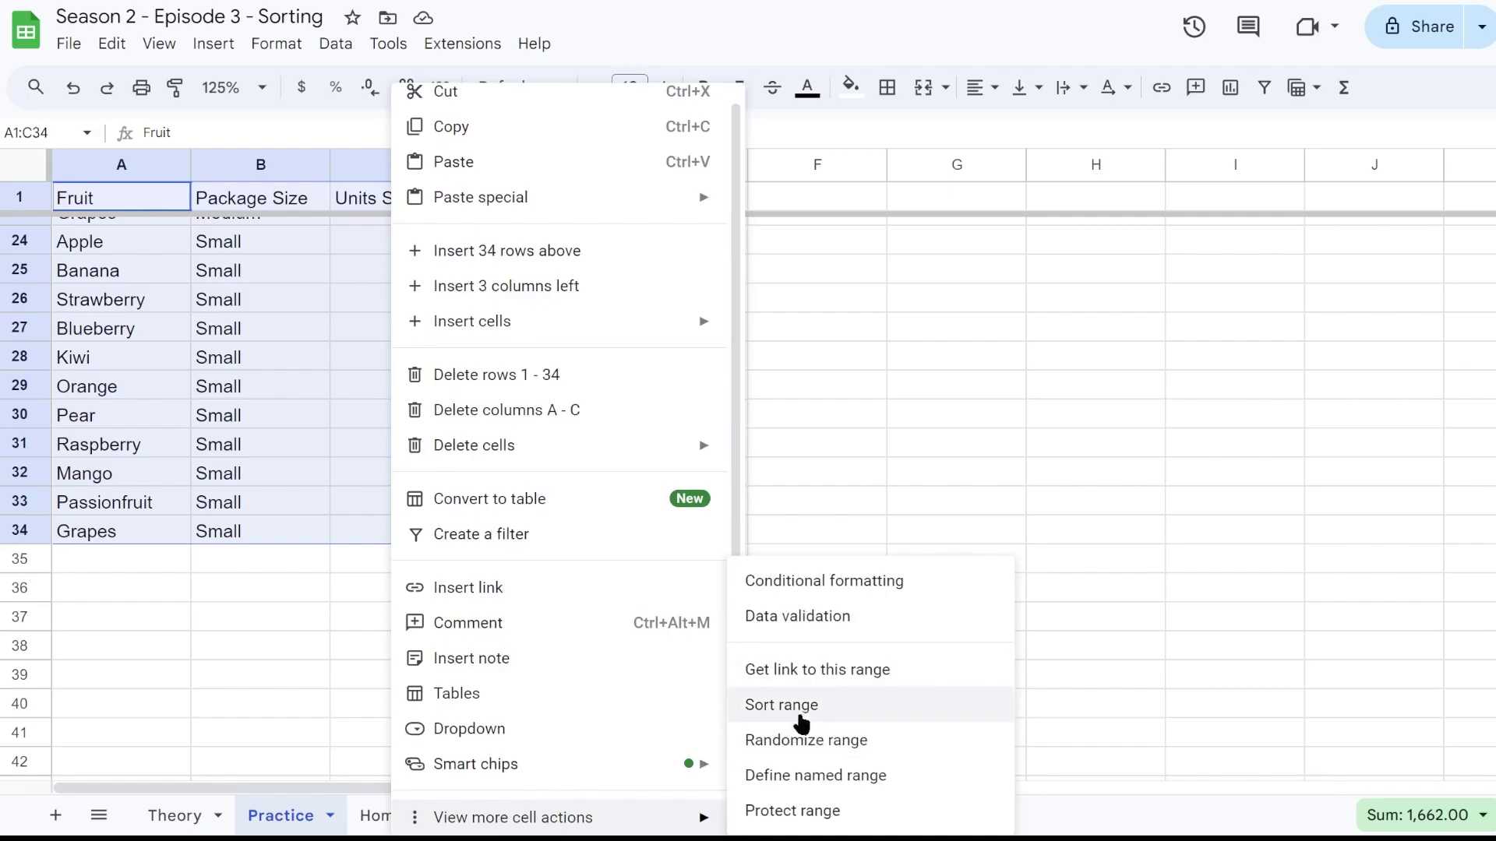
left_click(760, 705)
left_click(537, 332)
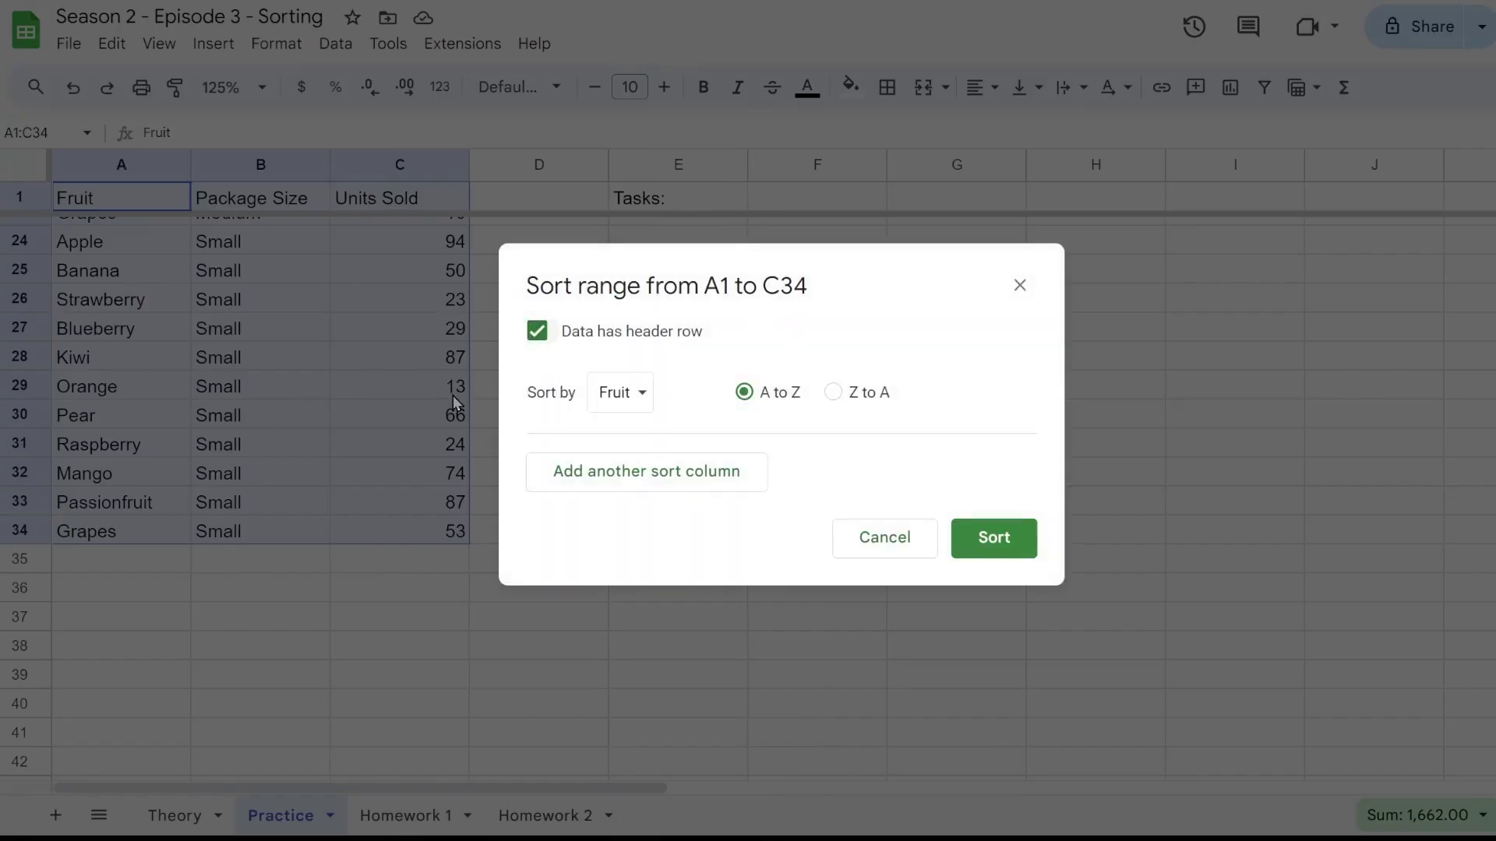
Move the dialog clear of the data and sort the range by Units Sold from Z to A.
left_click_drag(696, 284, 1101, 147)
left_click(974, 270)
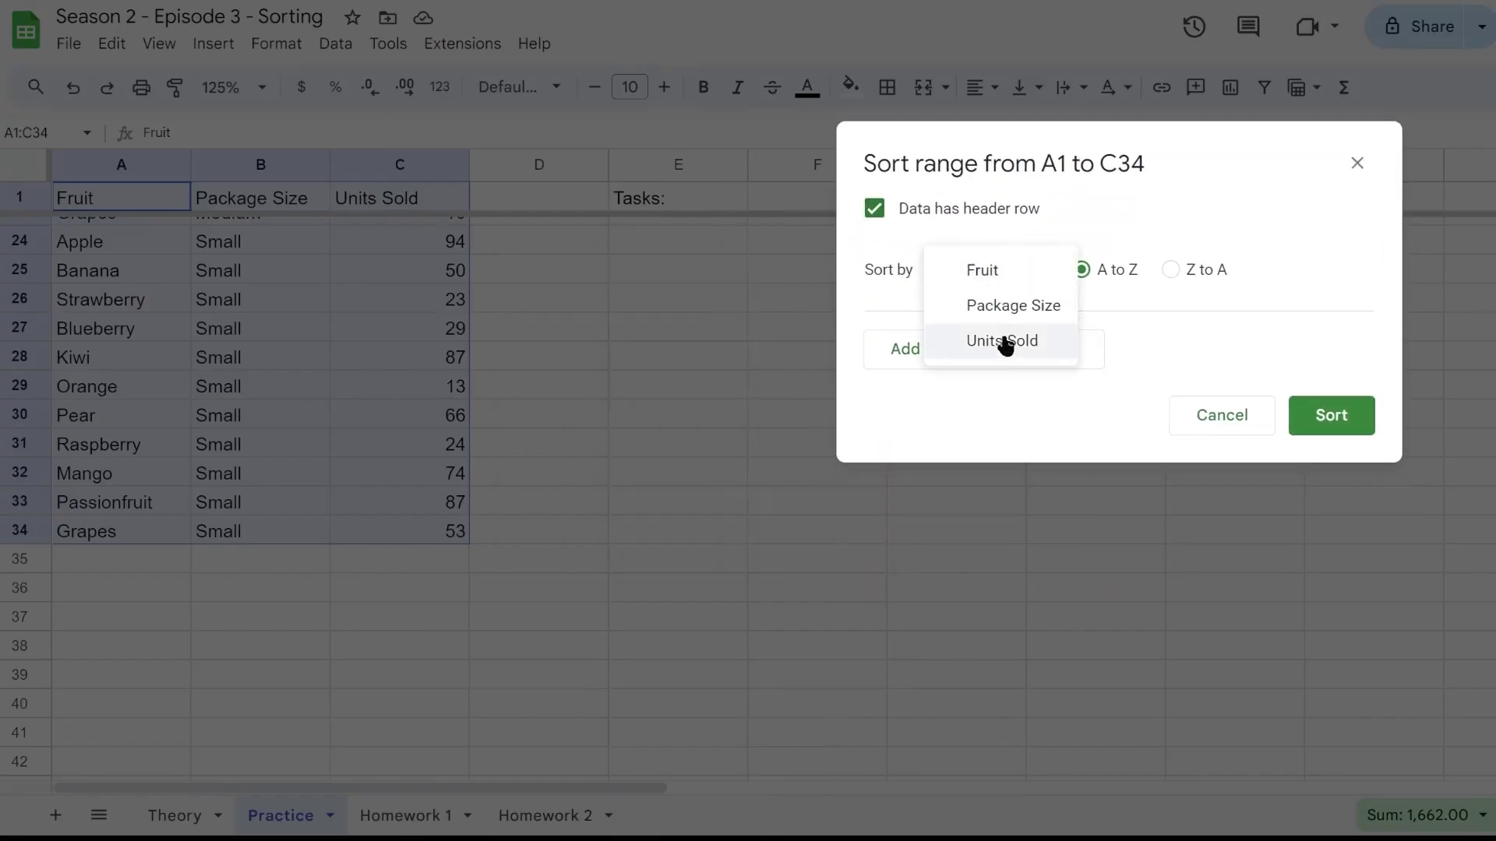
left_click(1004, 343)
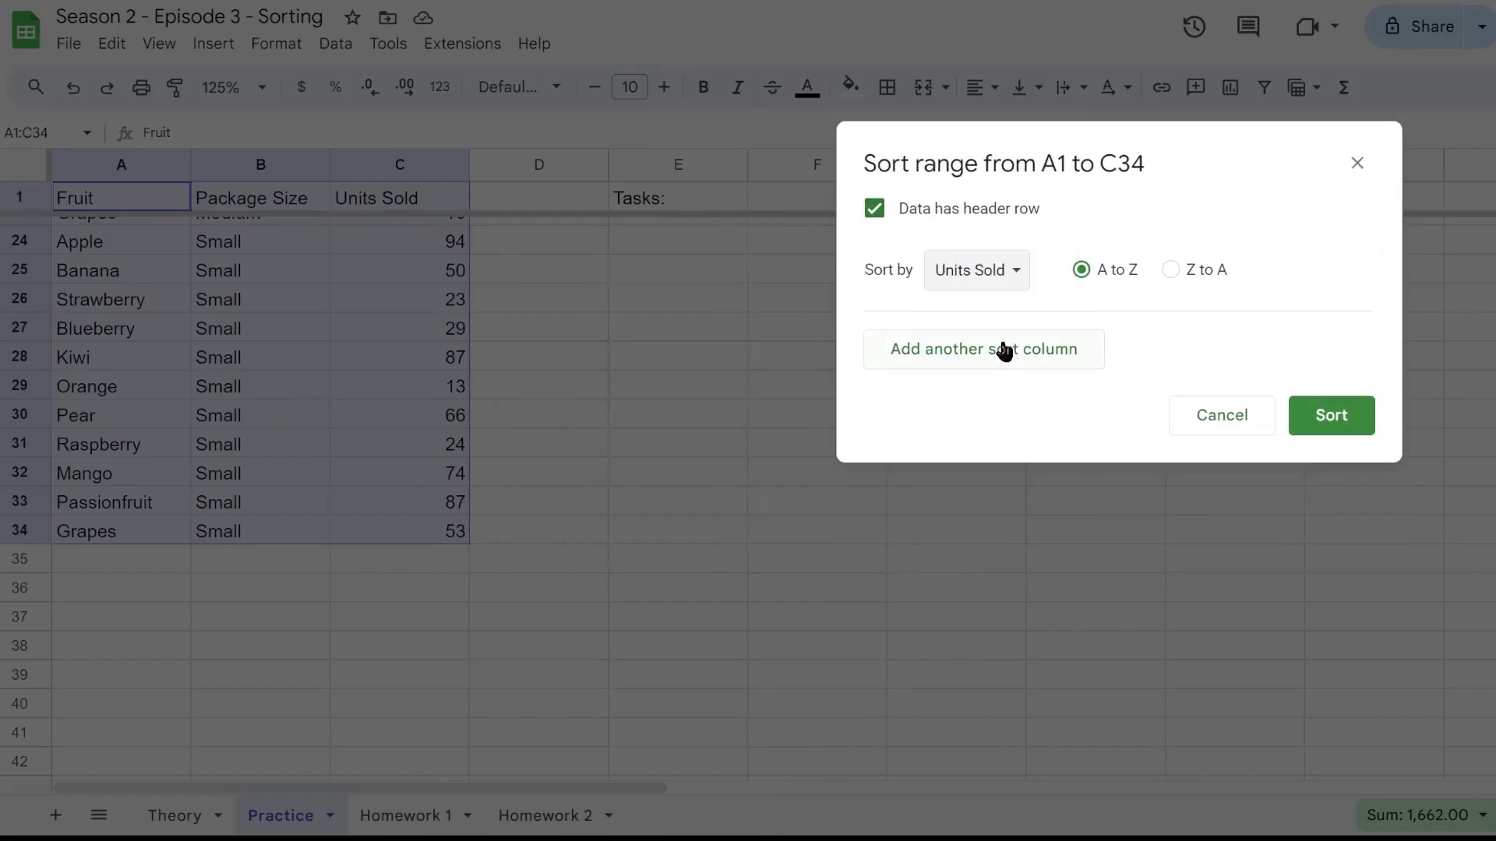
left_click(1169, 271)
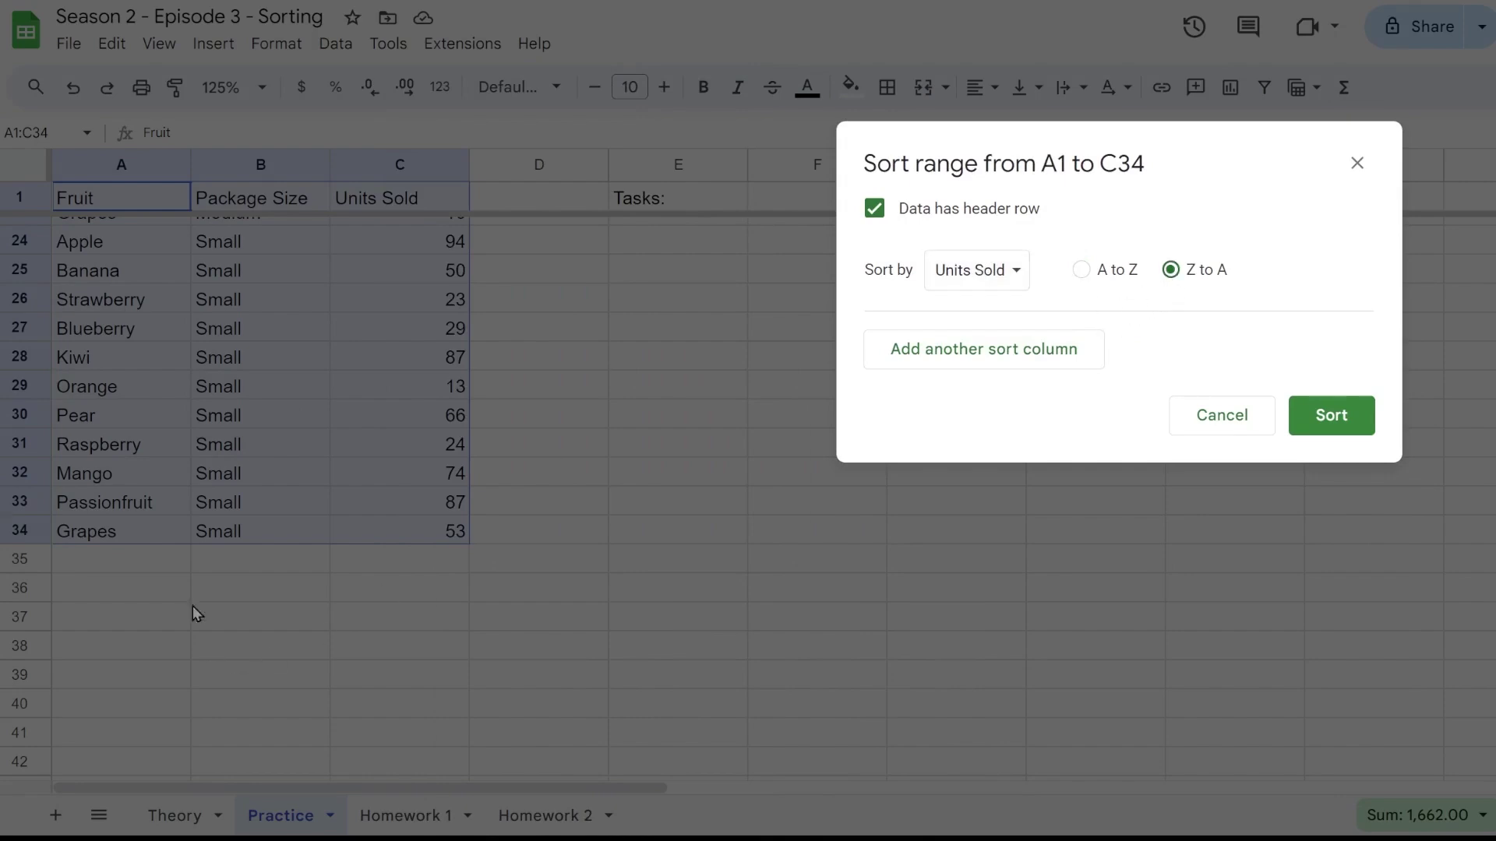
left_click(1348, 421)
left_click(678, 357)
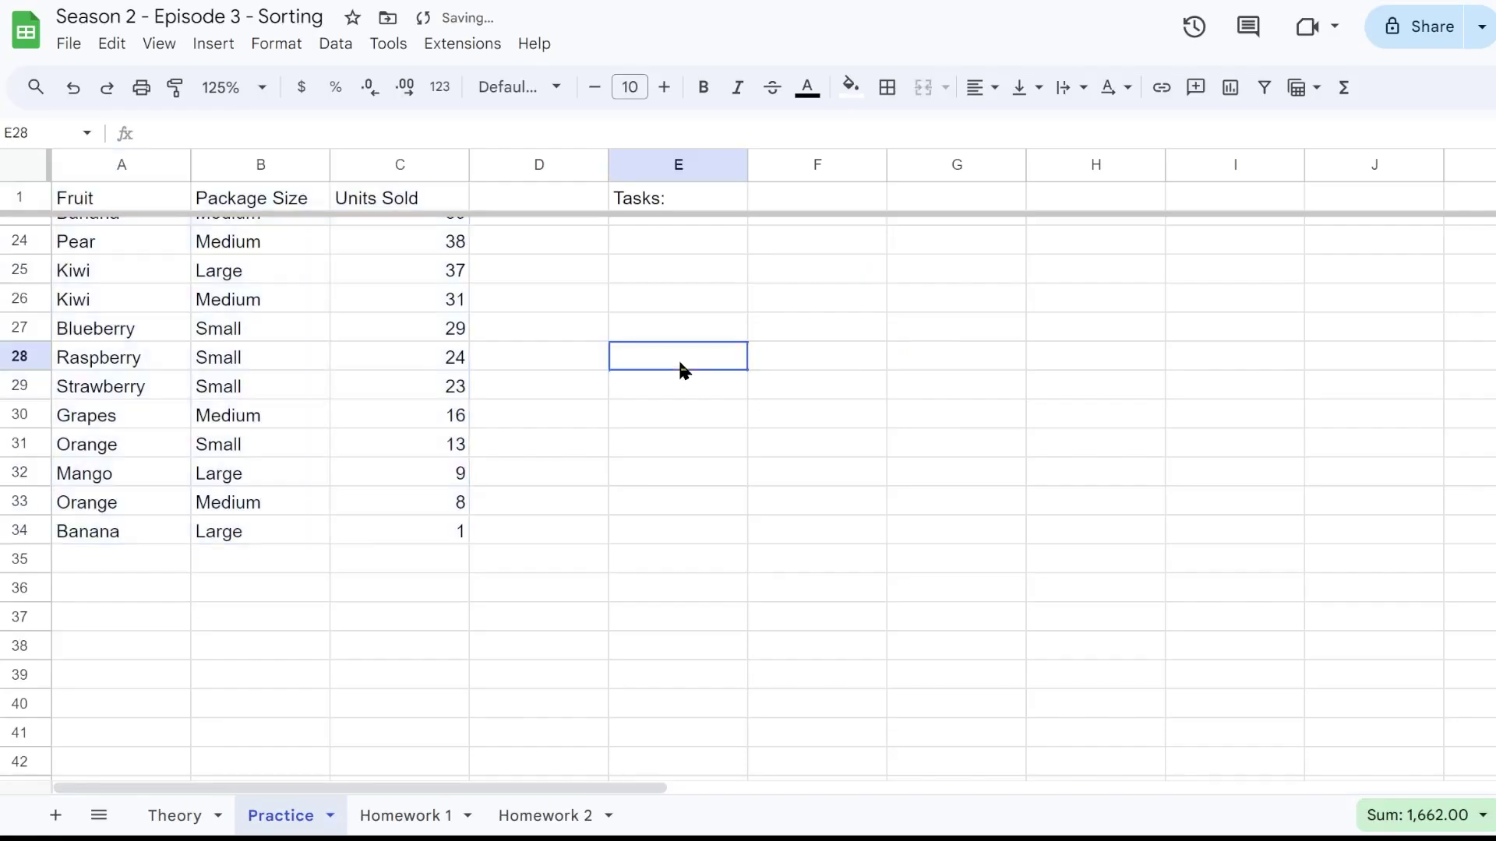
Enter "Apples: Small" in E3 as the answer to the first task.
scroll(578, 439, "up", 7)
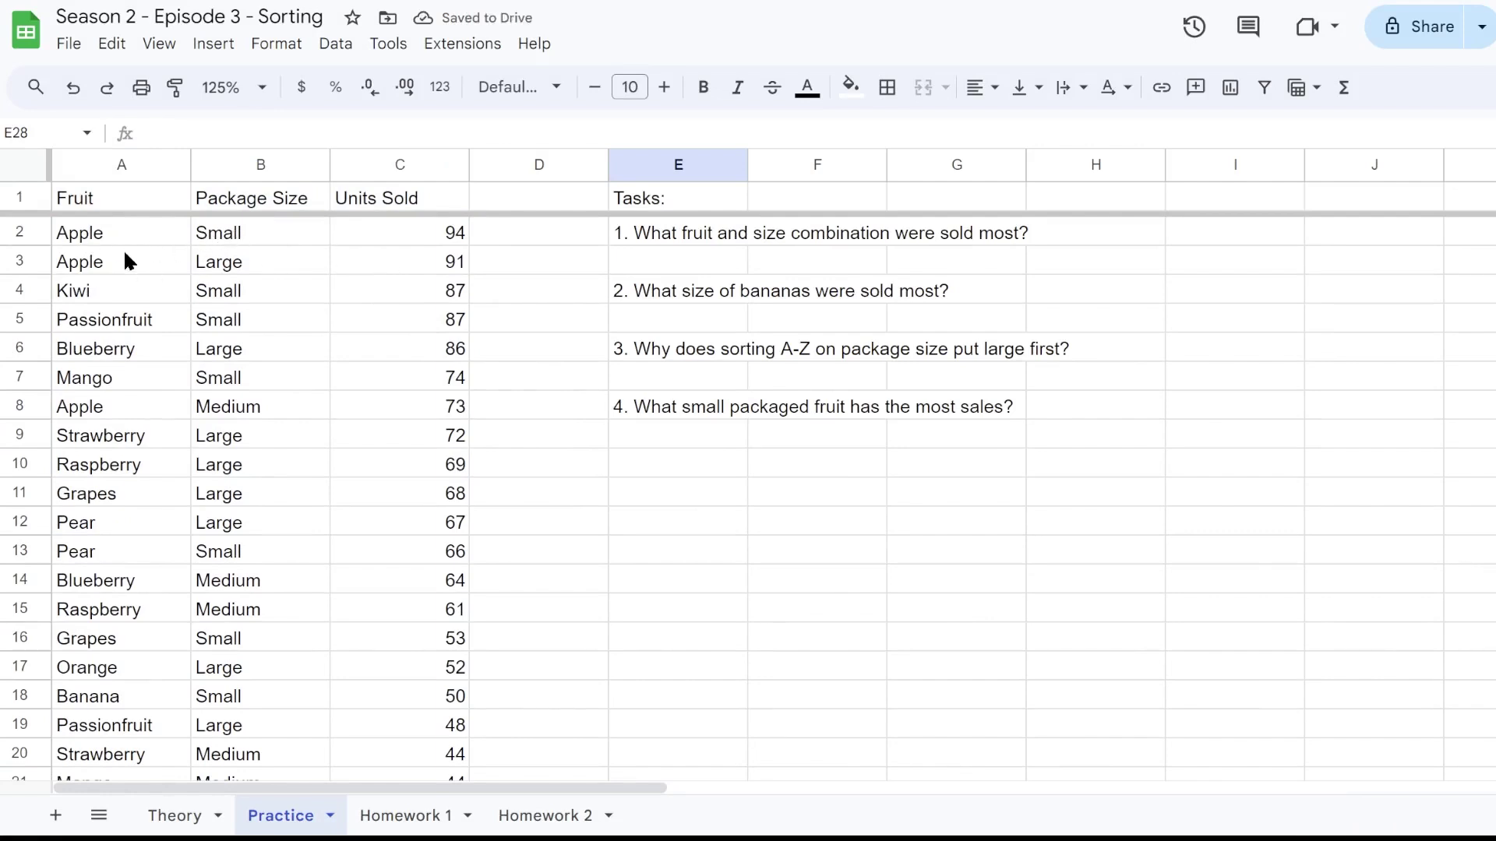
double_click(665, 265)
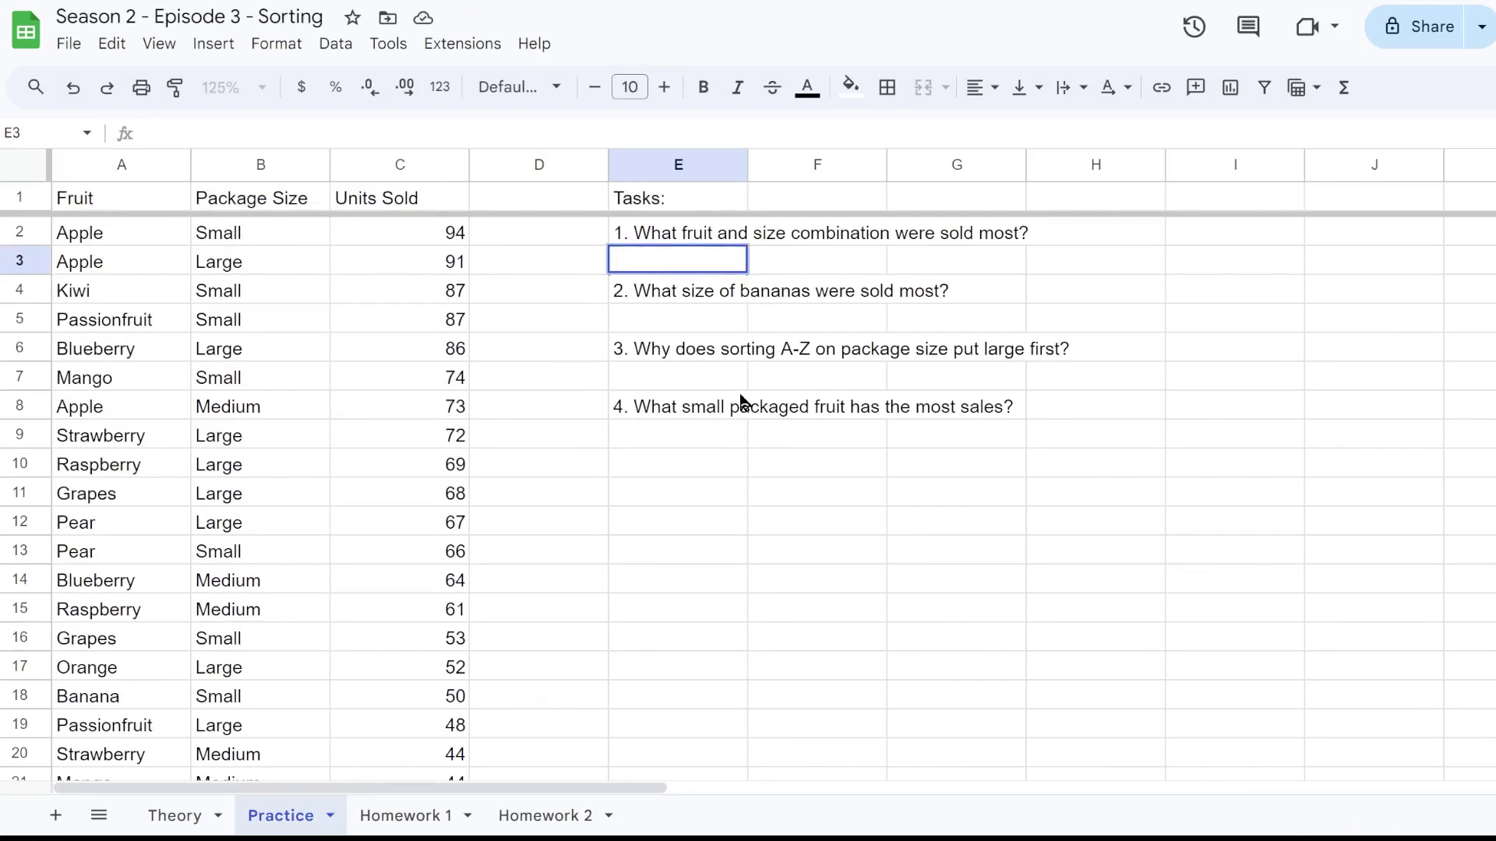
type("Apples: Small")
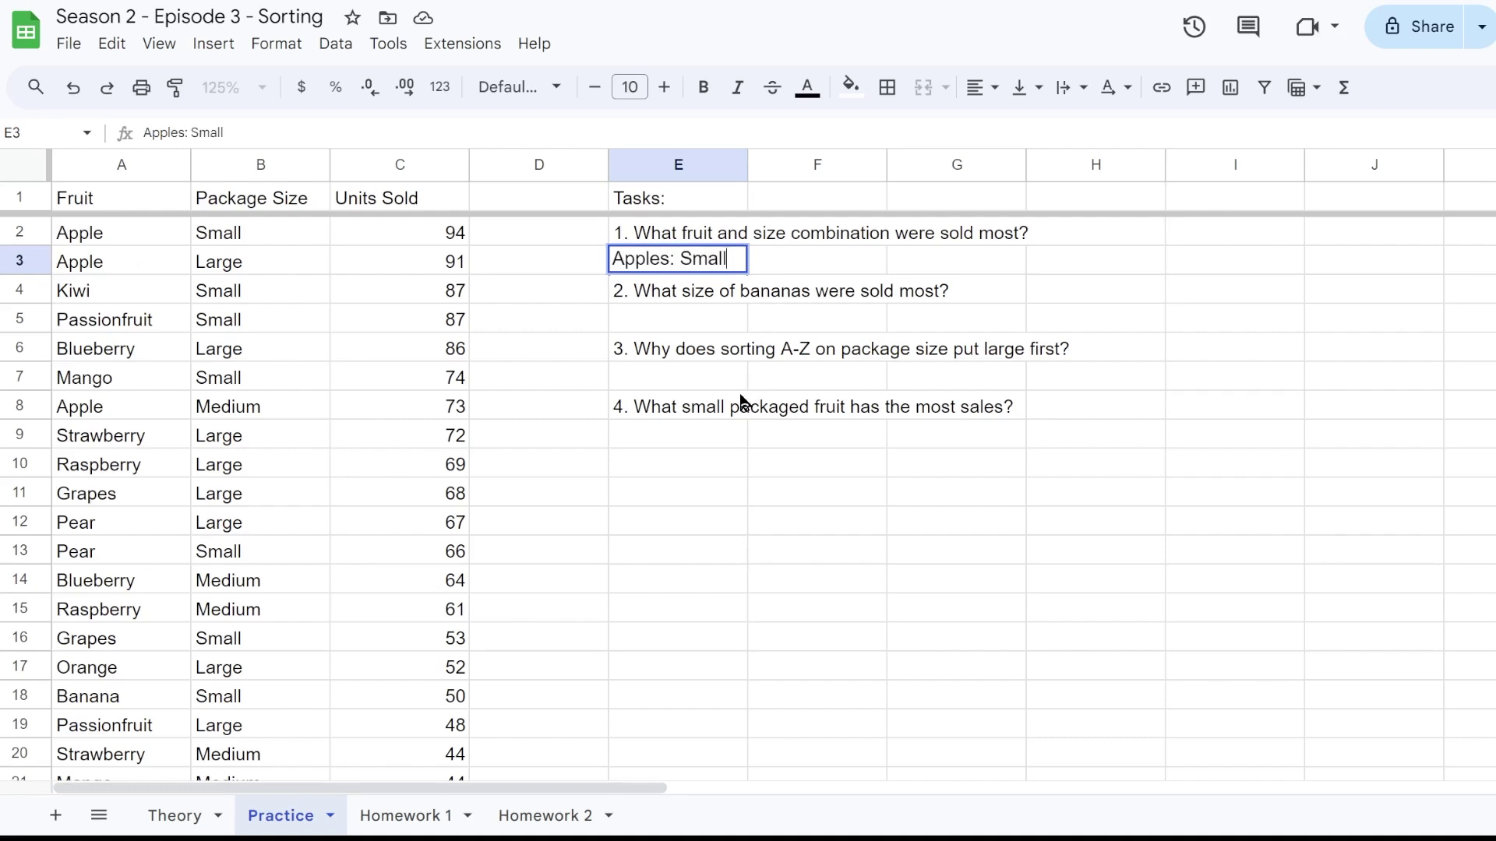
key("Return")
key("Down")
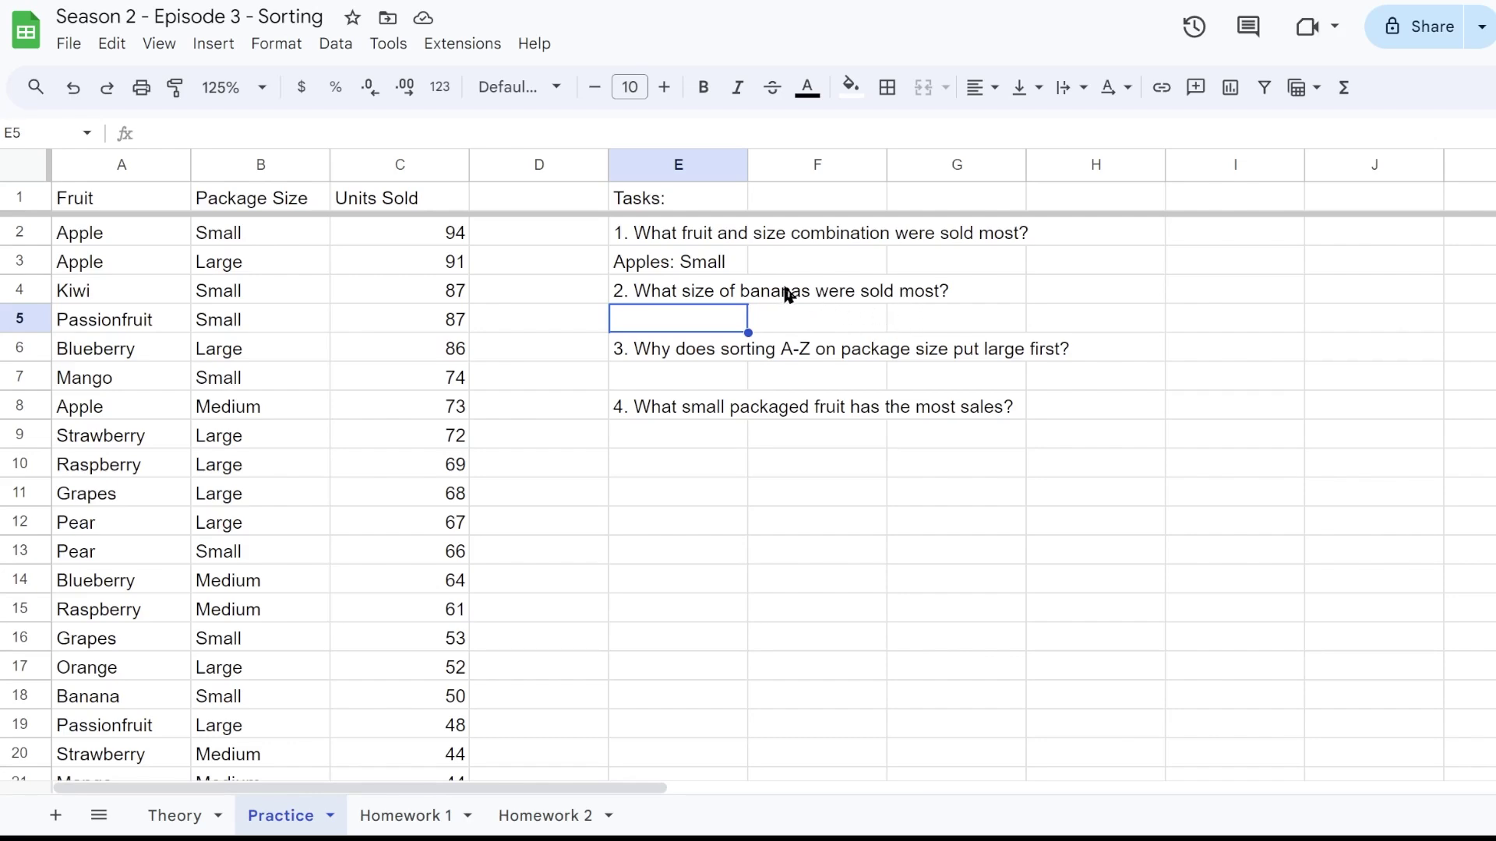
Open the sort range options for A1:C34 on the Practice sheet and mark the data as having a header row.
scroll(203, 335, "down", 9)
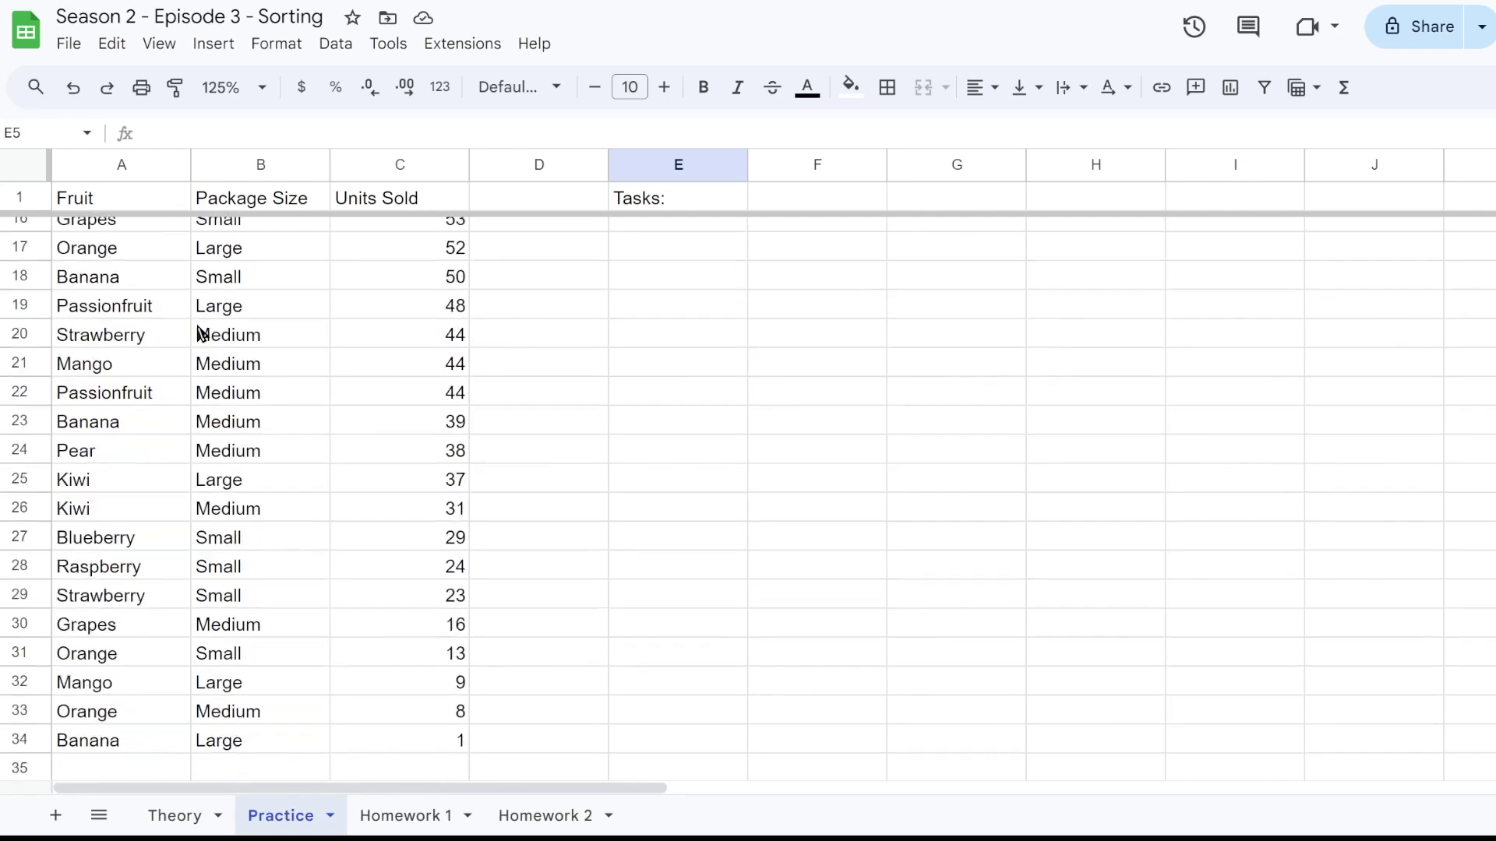
left_click_drag(125, 195, 410, 427)
right_click(321, 273)
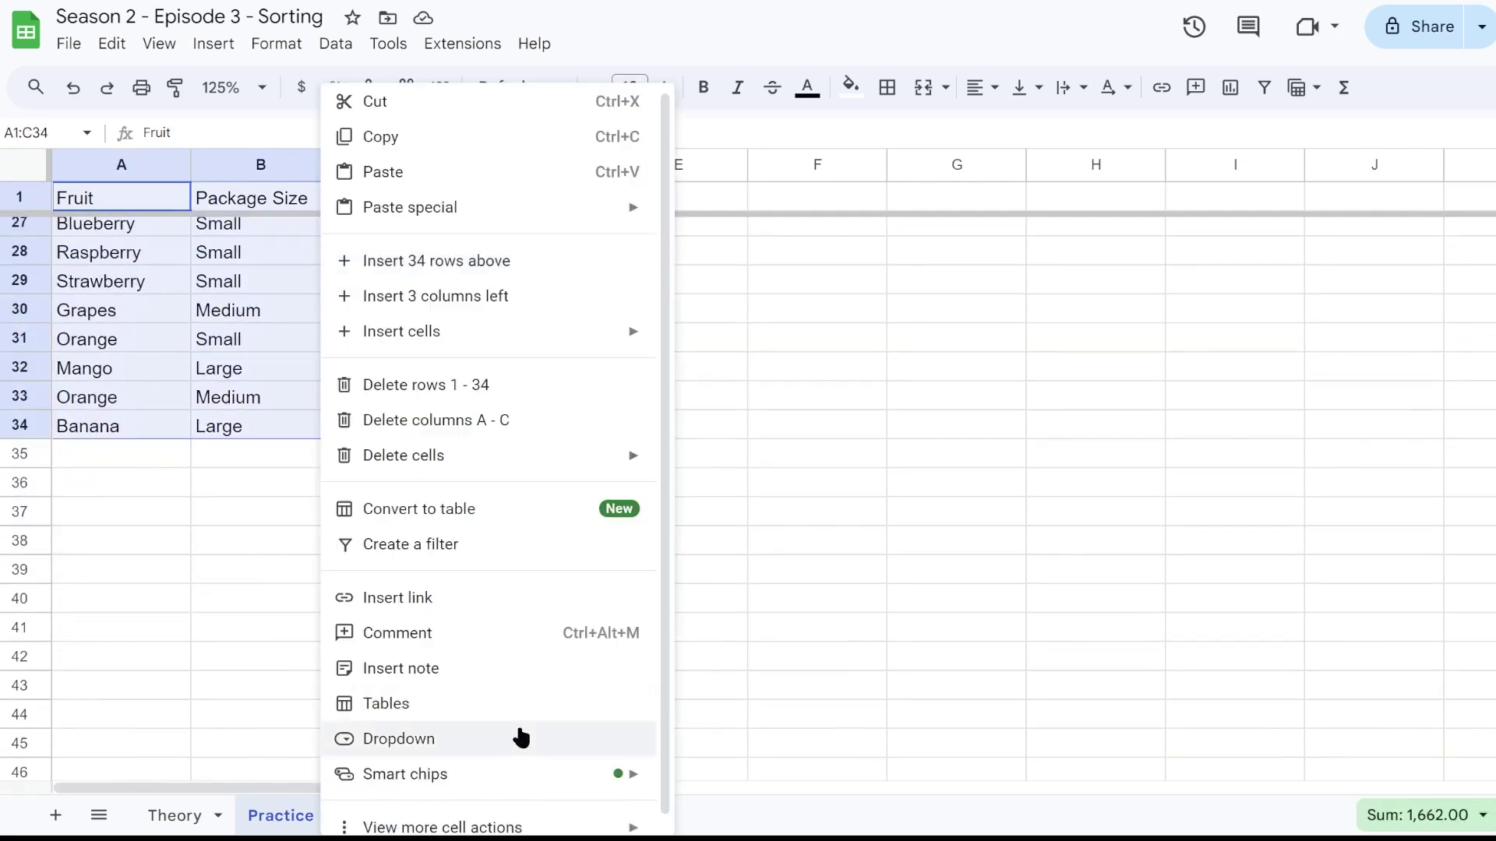
mouse_move(498, 819)
left_click(636, 703)
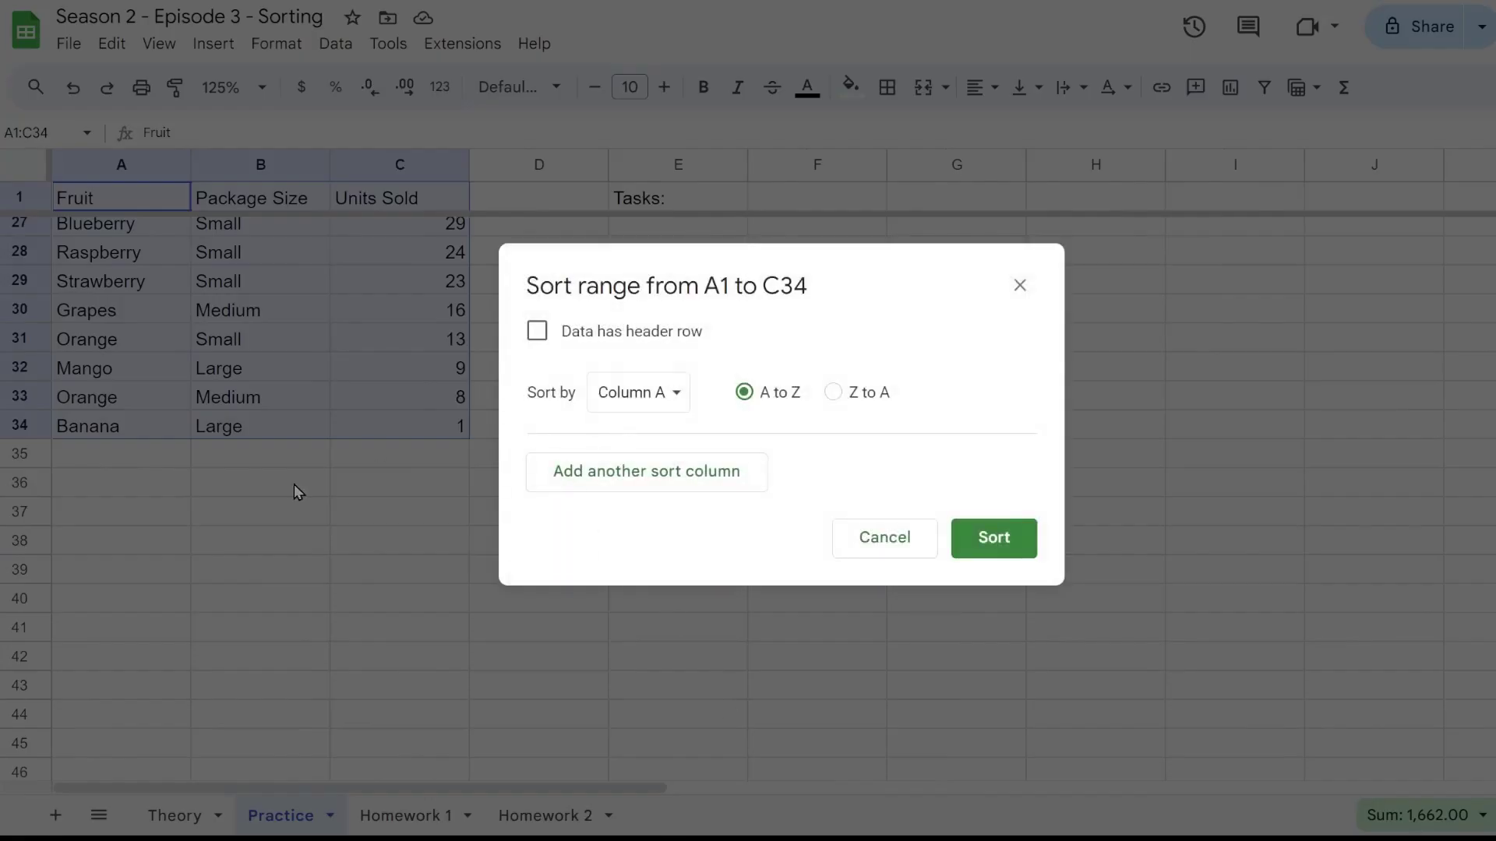
left_click(537, 330)
Sort the range by Fruit from A to Z, then by Units Sold from Z to A.
left_click(657, 472)
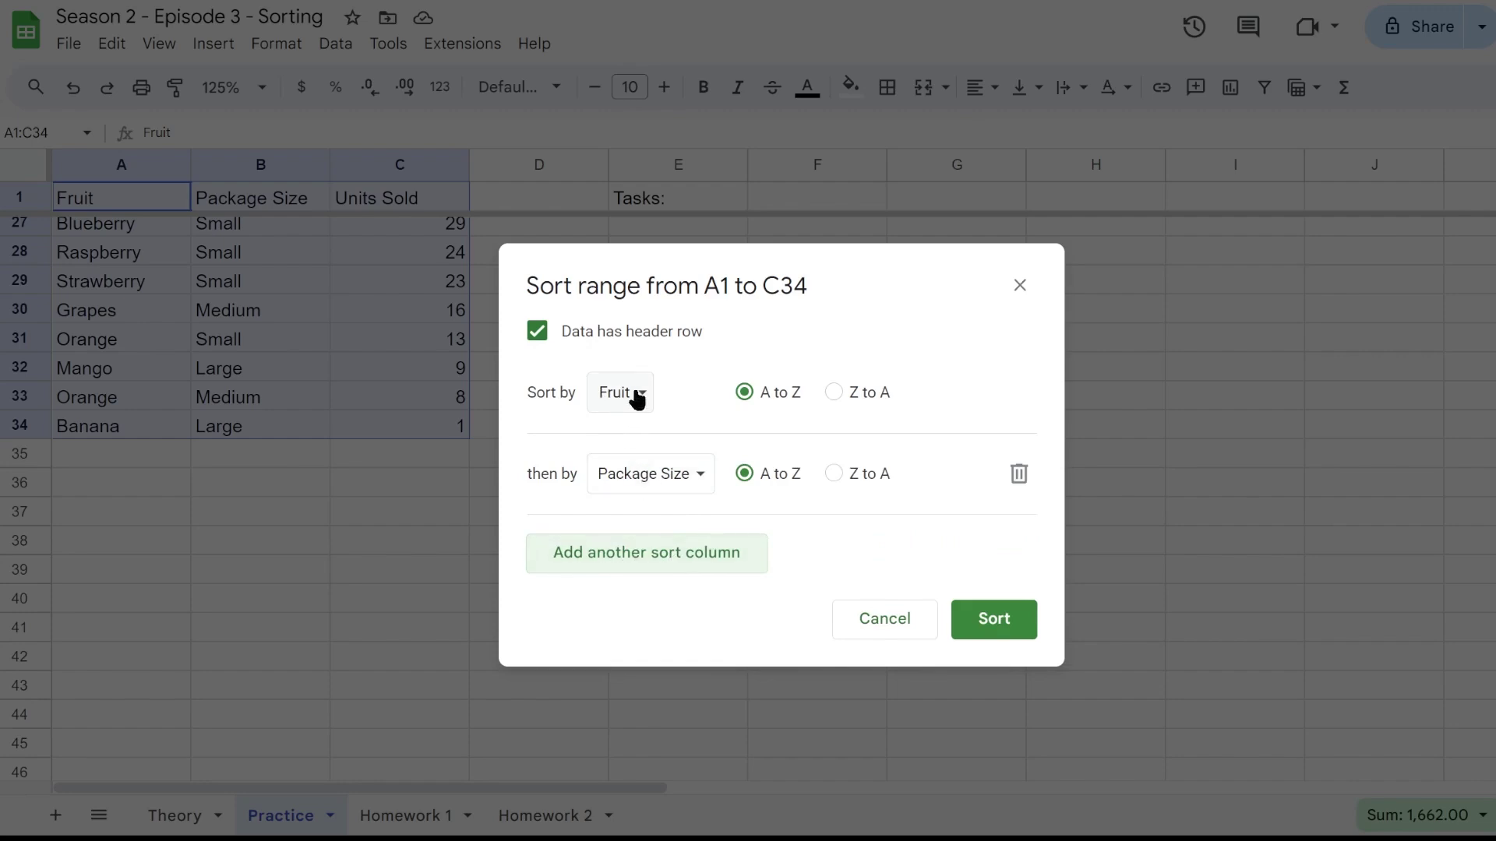
left_click(666, 473)
left_click(634, 508)
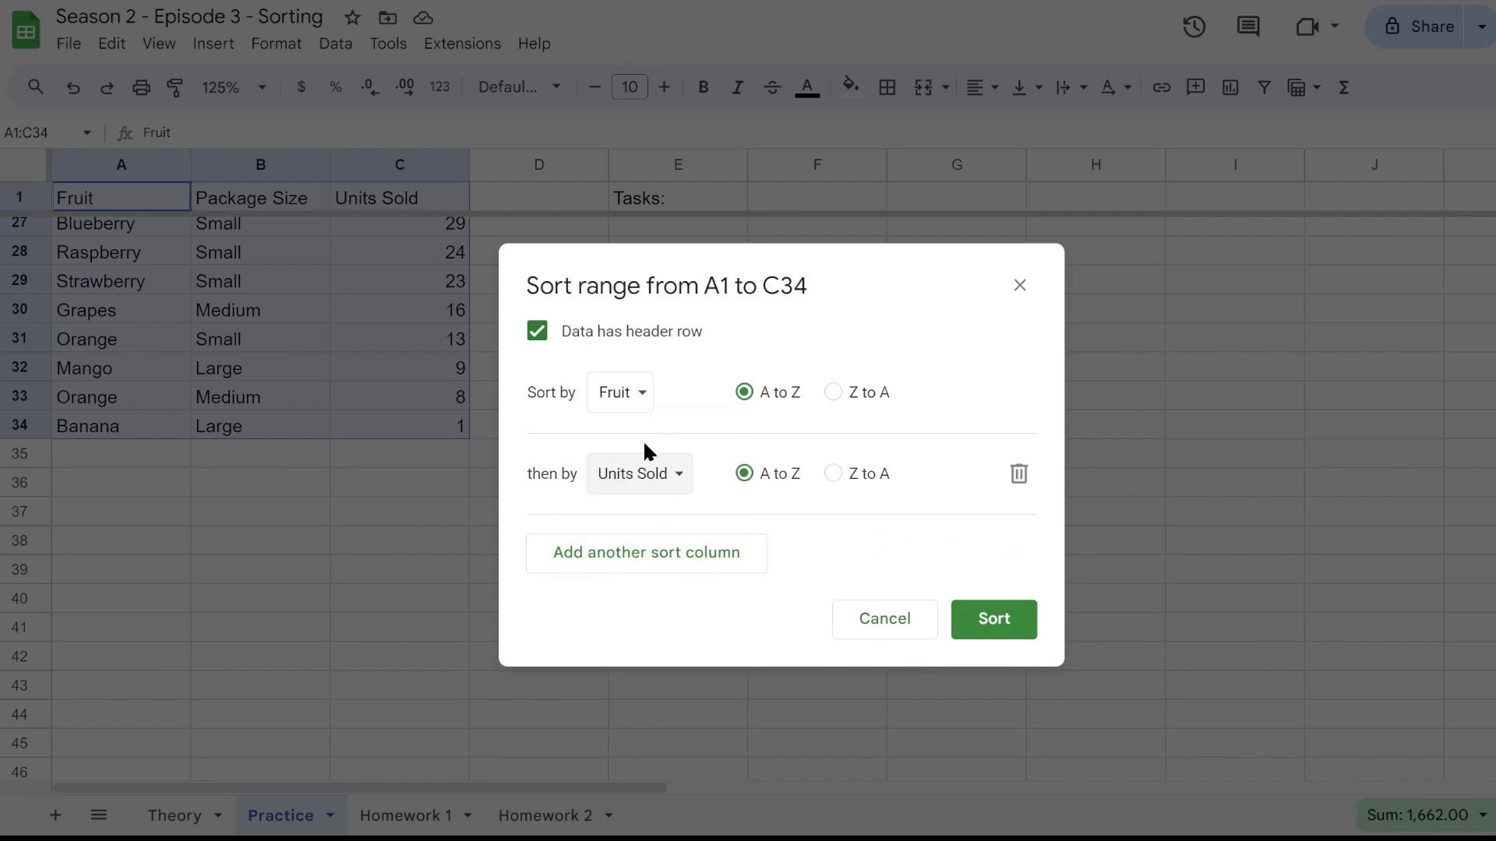
left_click(832, 475)
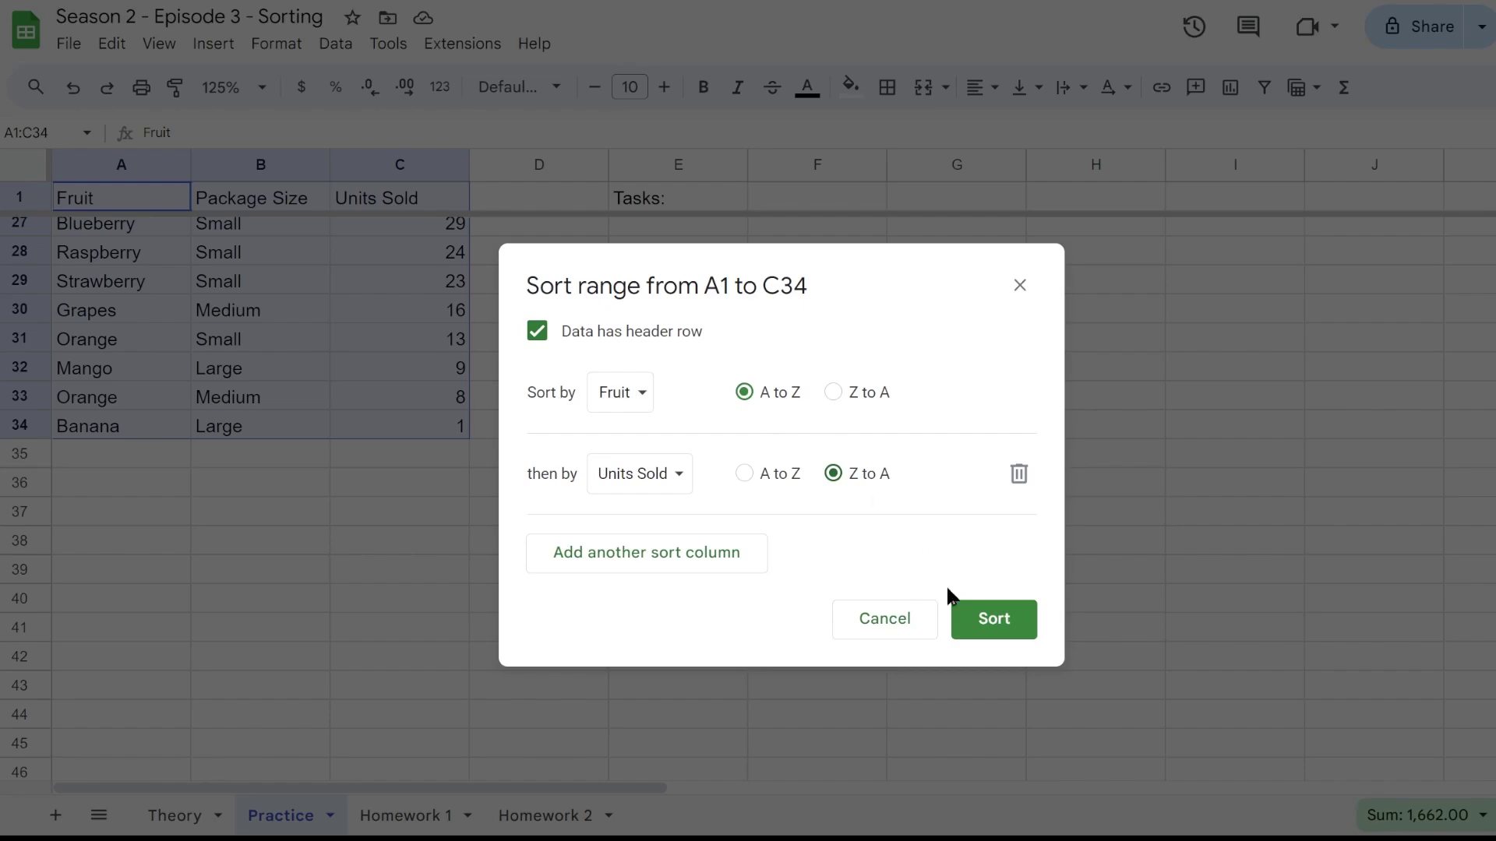
left_click(978, 619)
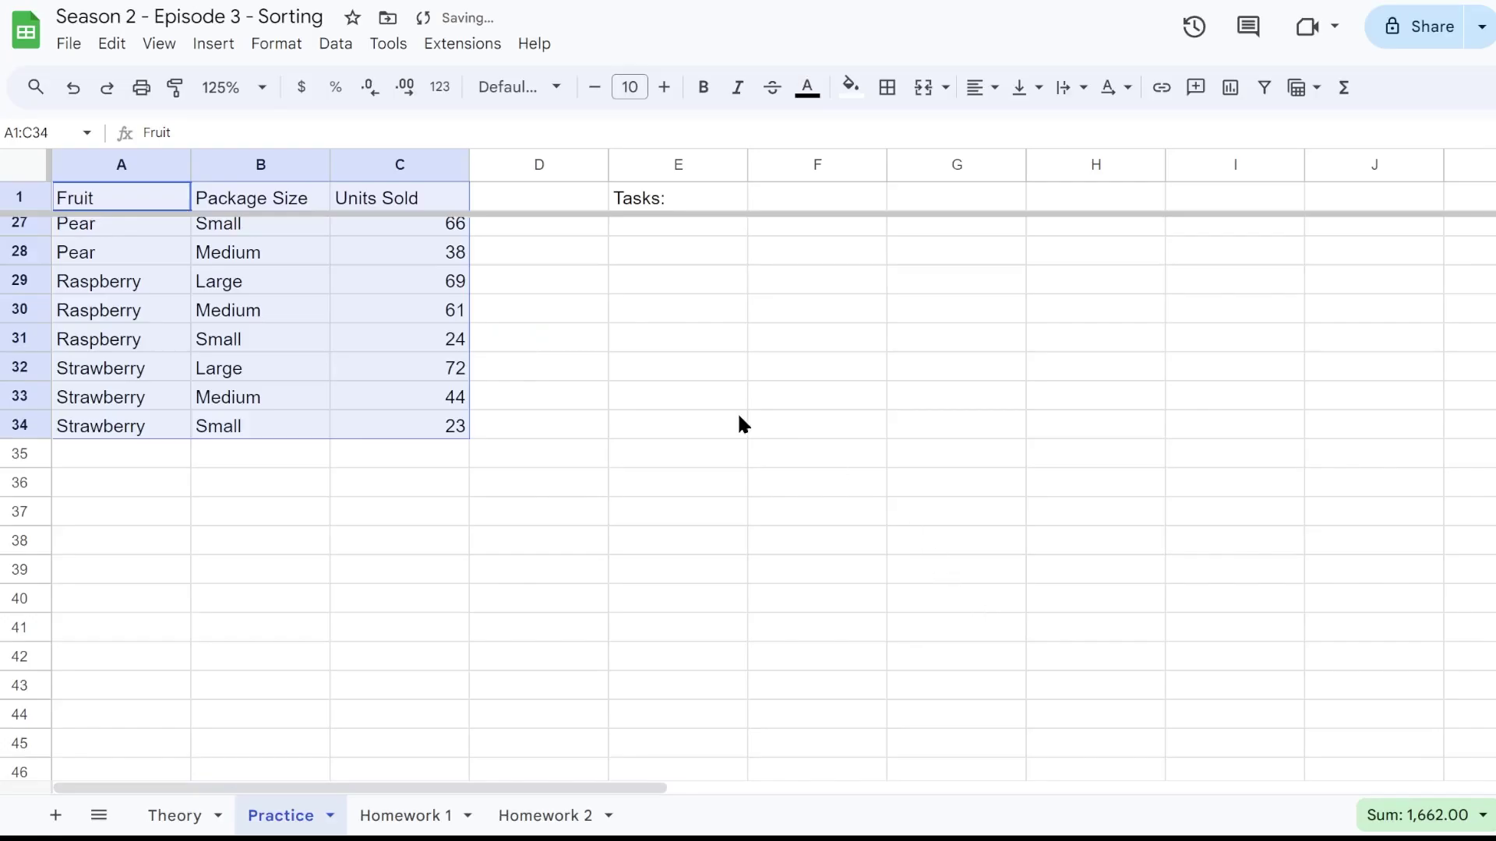
Check the first banana row in the sorted data and enter "Small" in E5 as the answer to the second task.
scroll(568, 468, "up", 10)
left_click(524, 438)
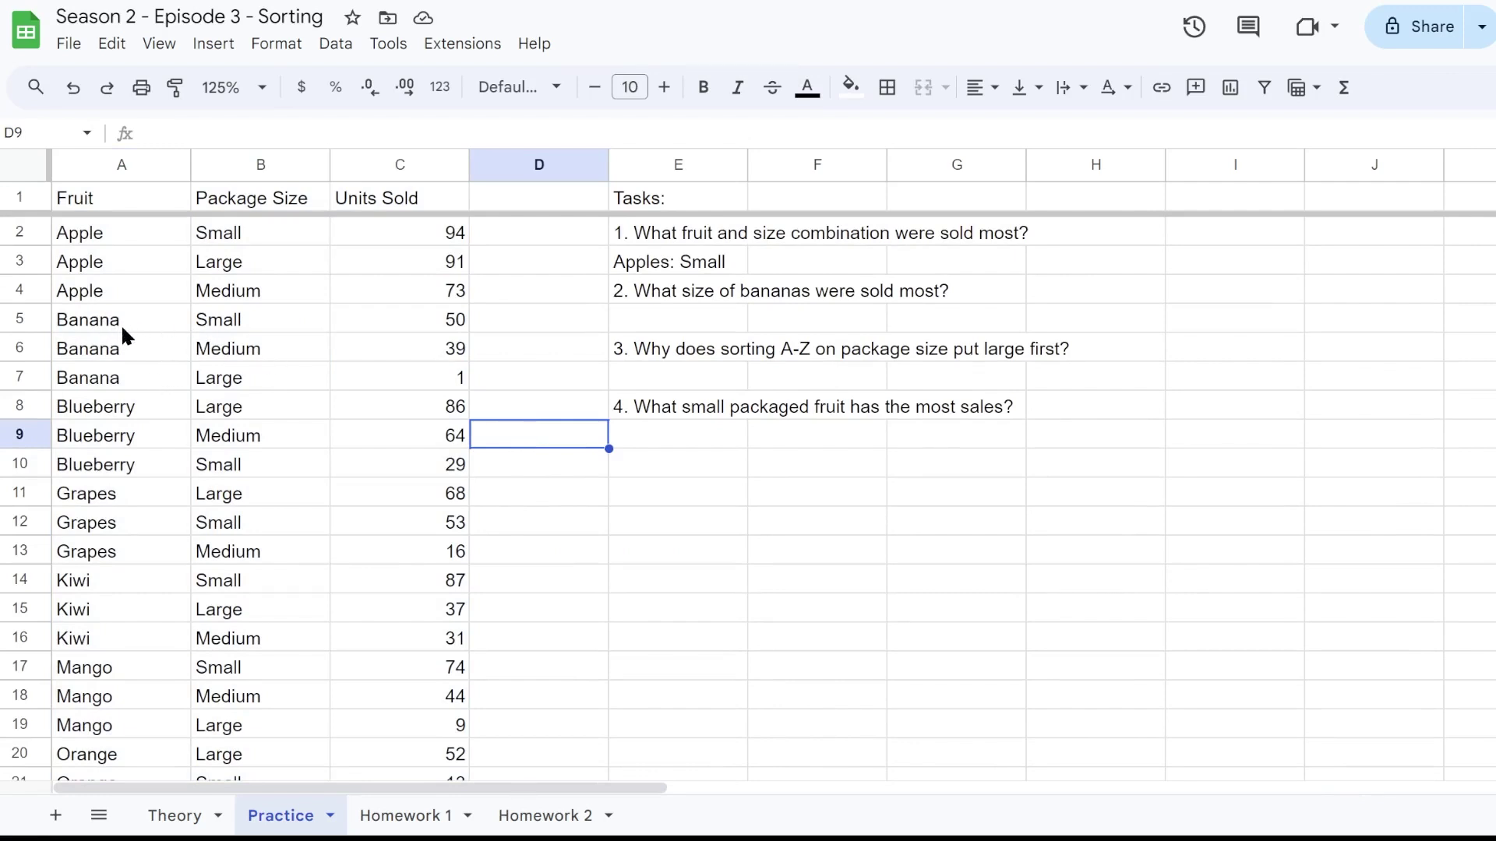
left_click_drag(99, 319, 367, 314)
left_click(263, 321)
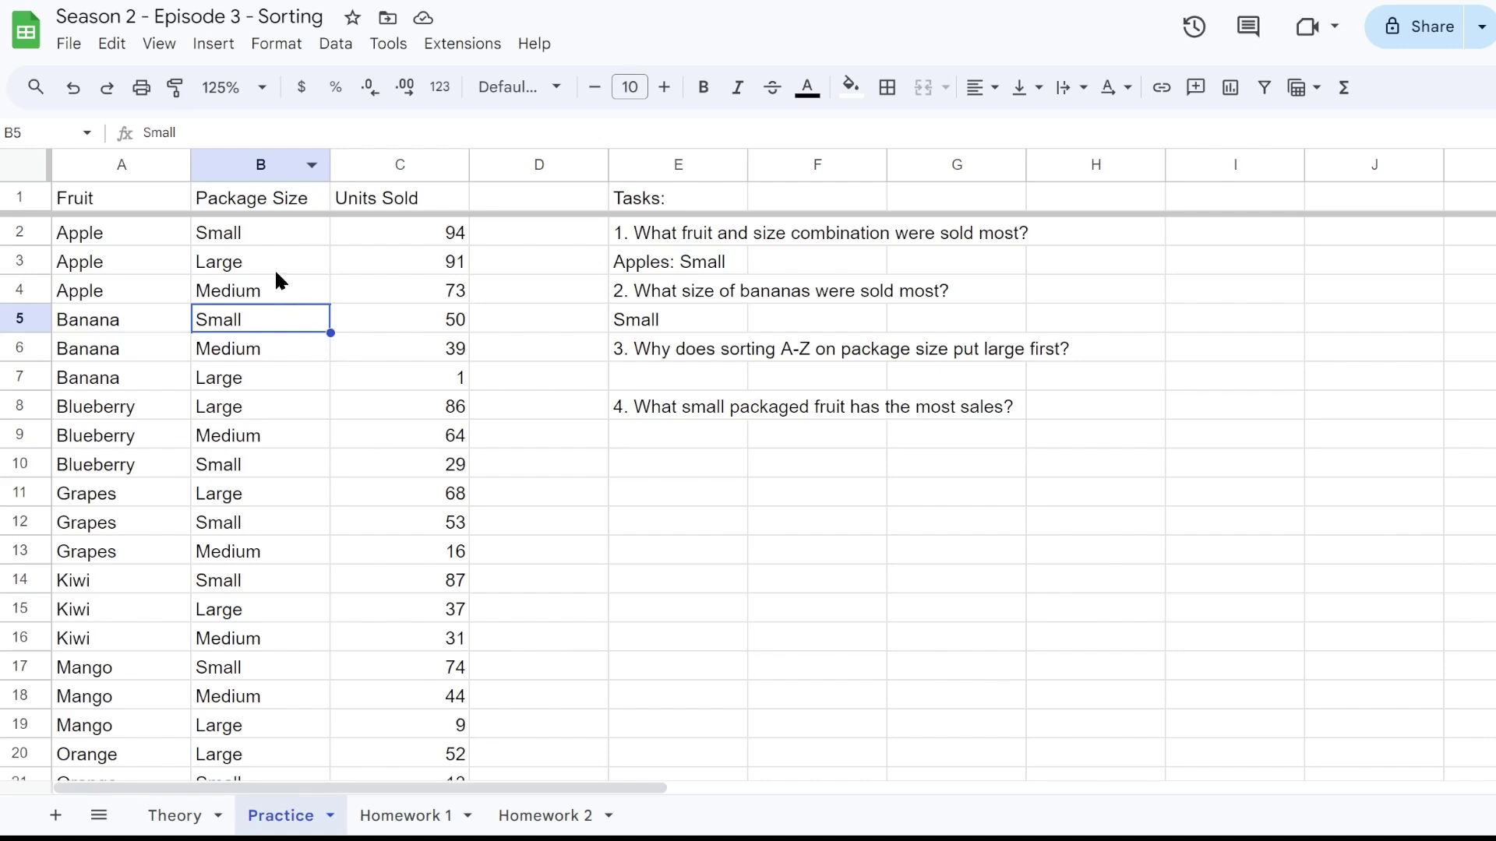
Select the apple package sizes and enter their initials s, l and m in I5:I7 as scratch notes.
left_click_drag(264, 233, 265, 290)
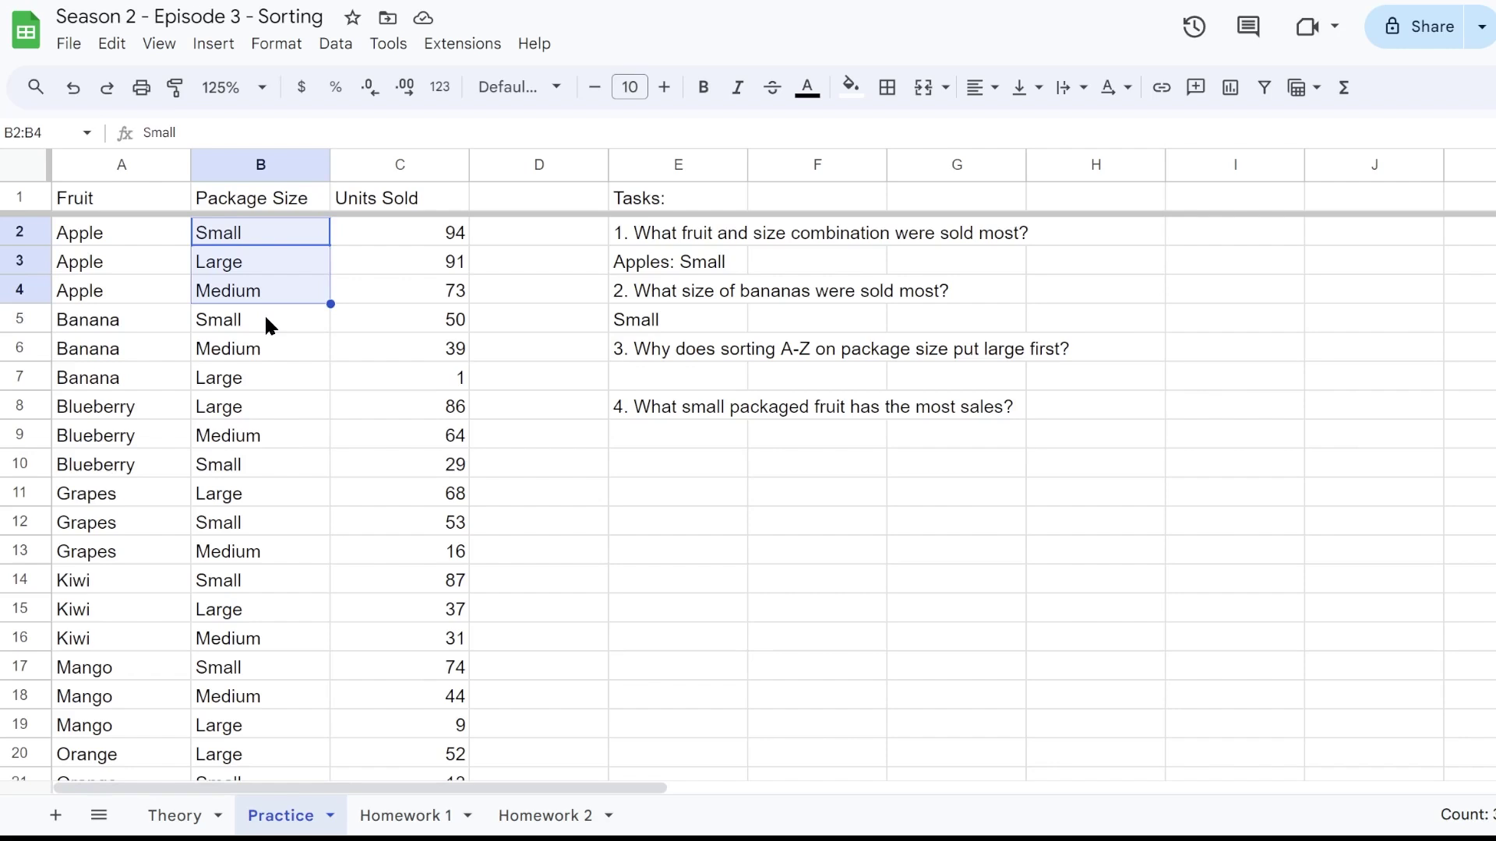
left_click(1285, 315)
type("s")
key("Return")
type("l")
key("Return")
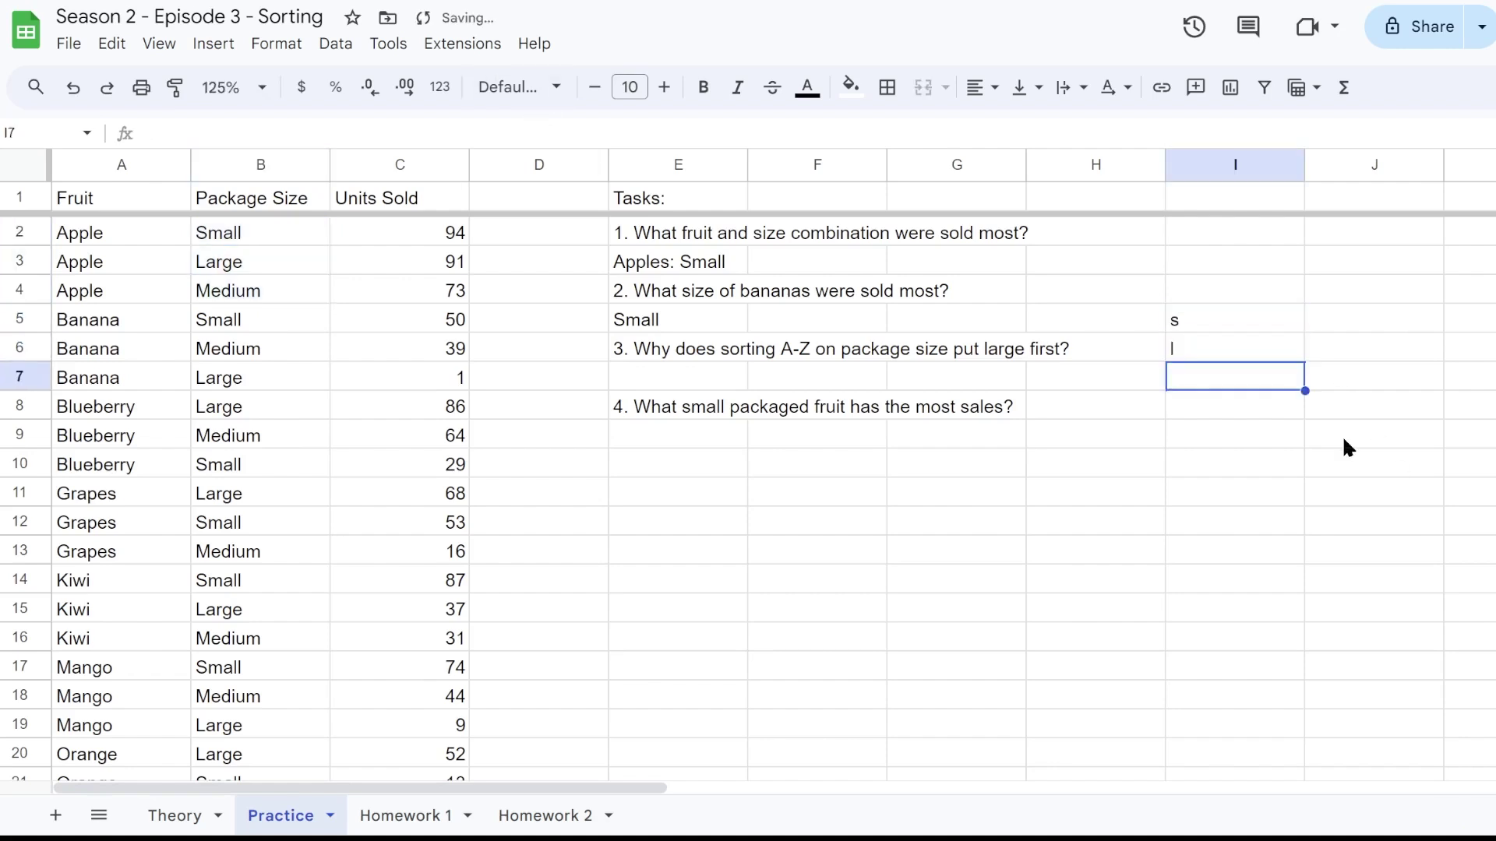
type("m")
key("Return")
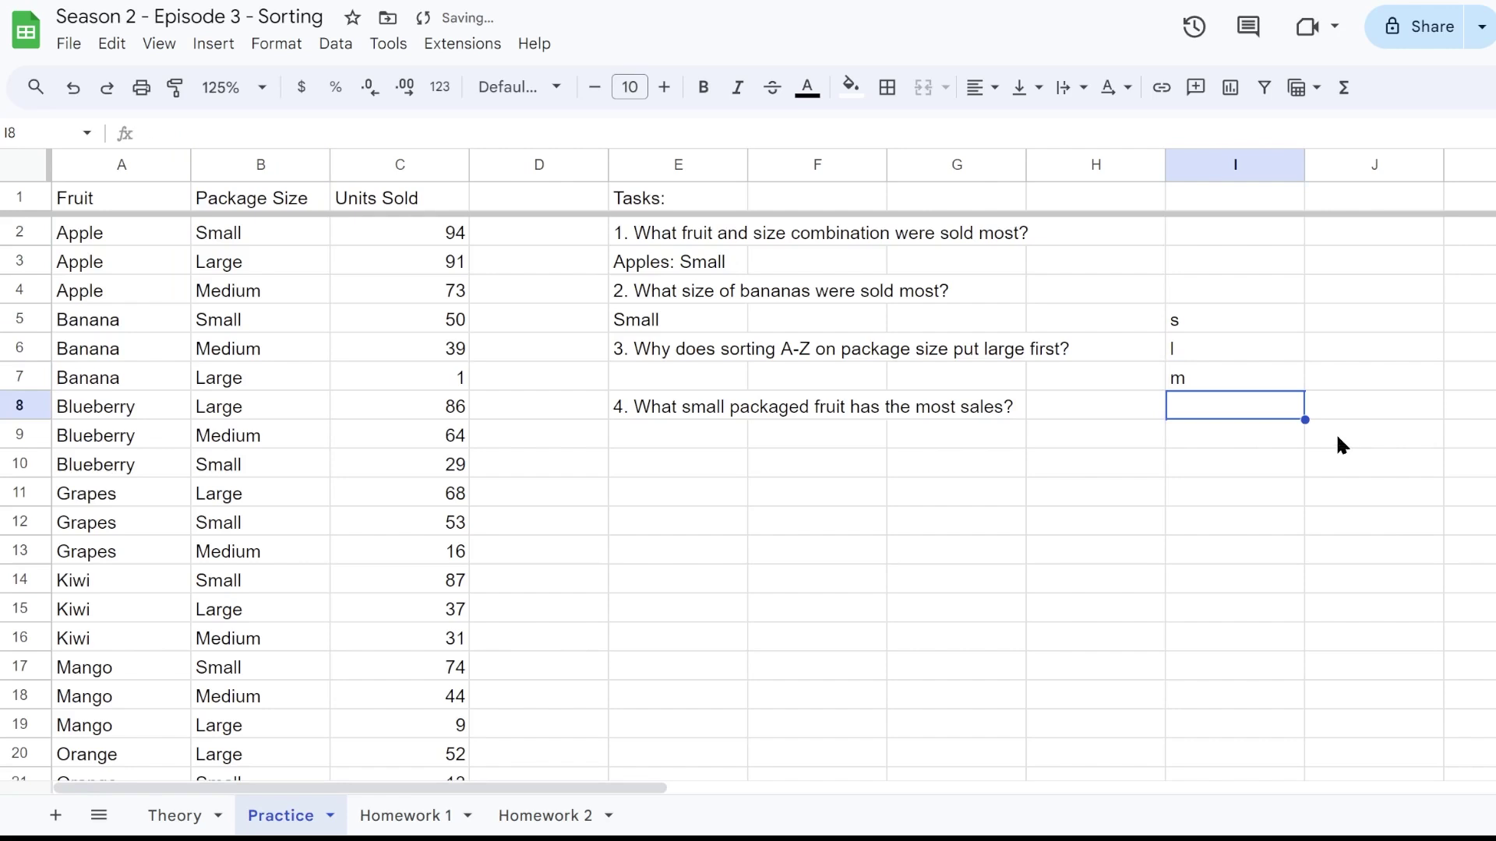
Number the size initials in alphabetical order in column J: 3 for s, 1 for l and 2 for m.
left_click_drag(1178, 316, 1178, 391)
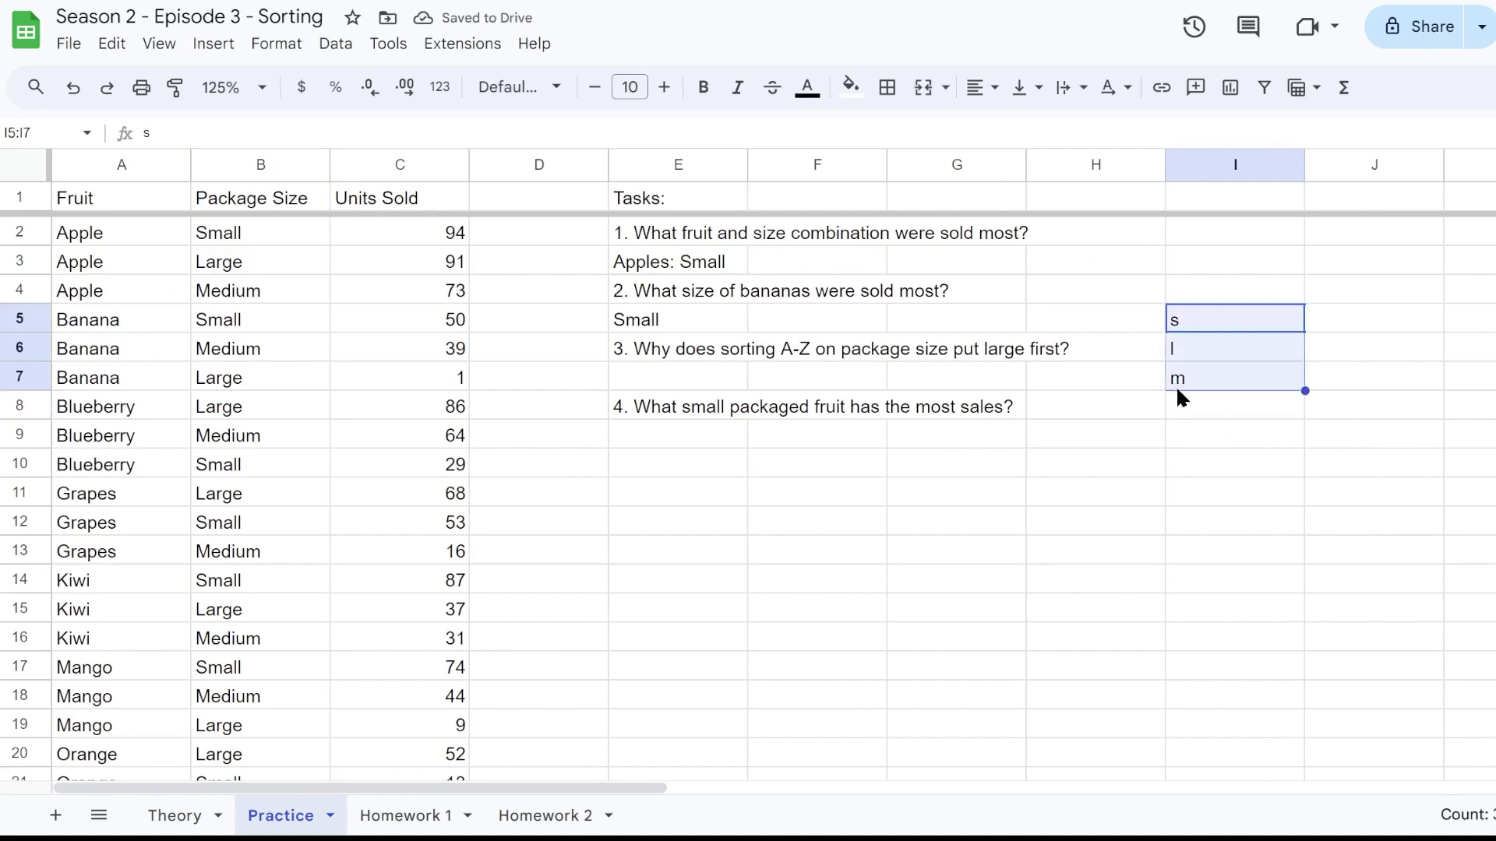
left_click(1298, 441)
left_click(1325, 349)
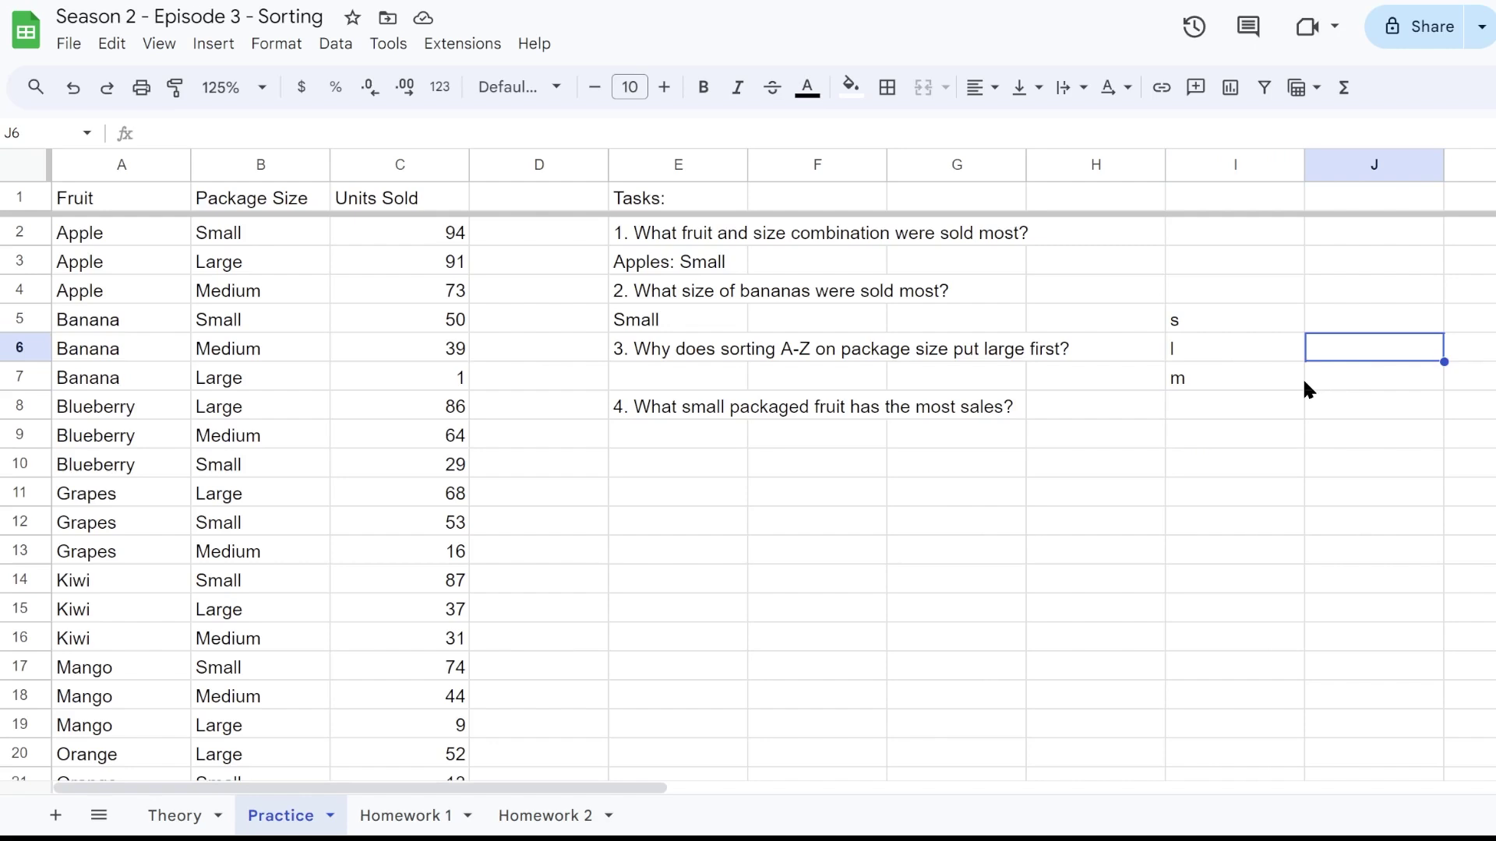
type("1")
key("Return")
type("2")
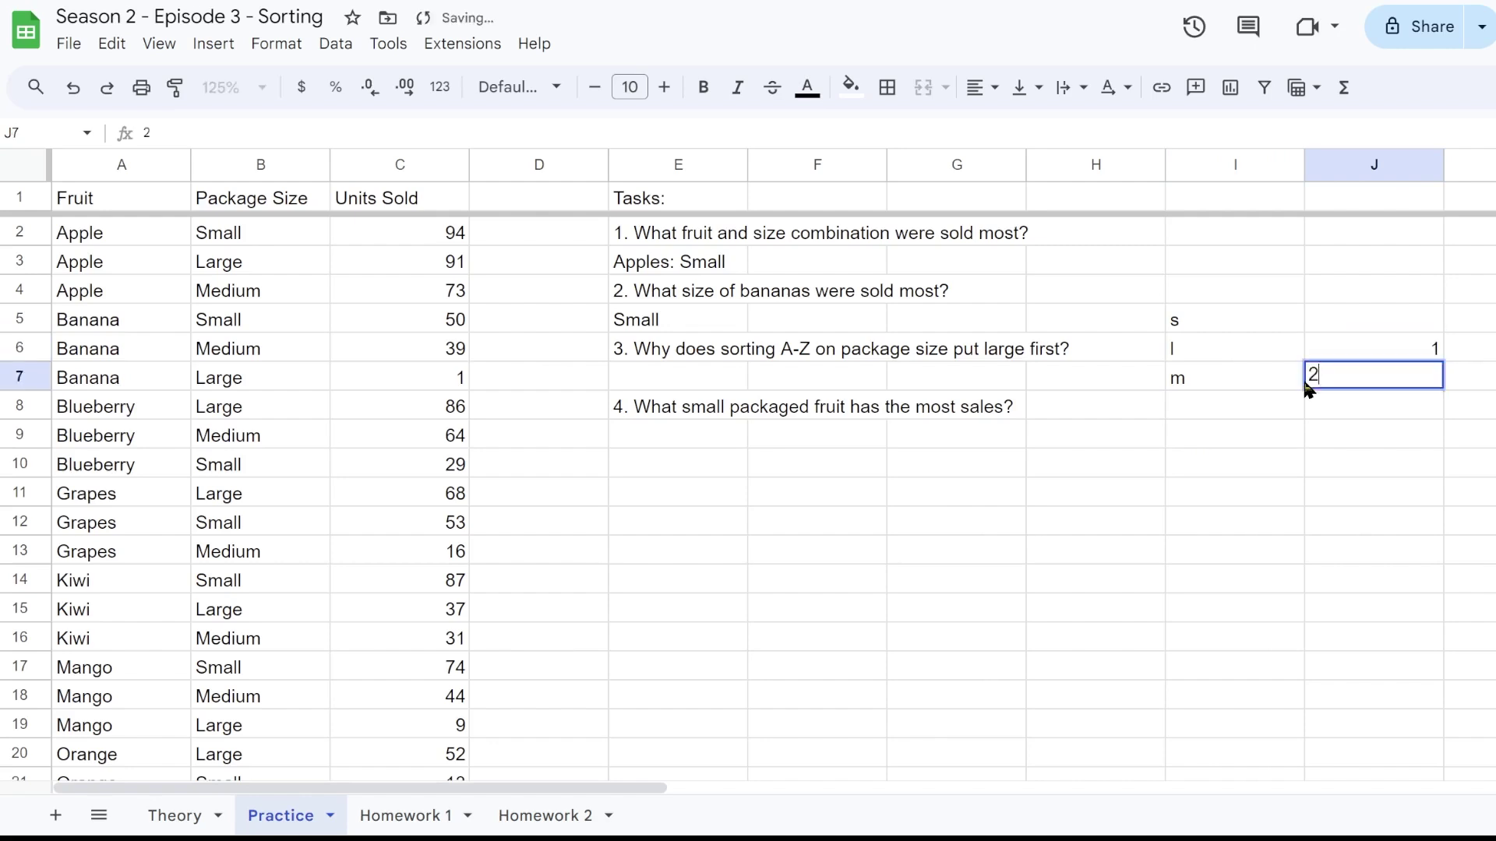
key("Return")
key("Up")
key("Up")
key("Up")
type("3")
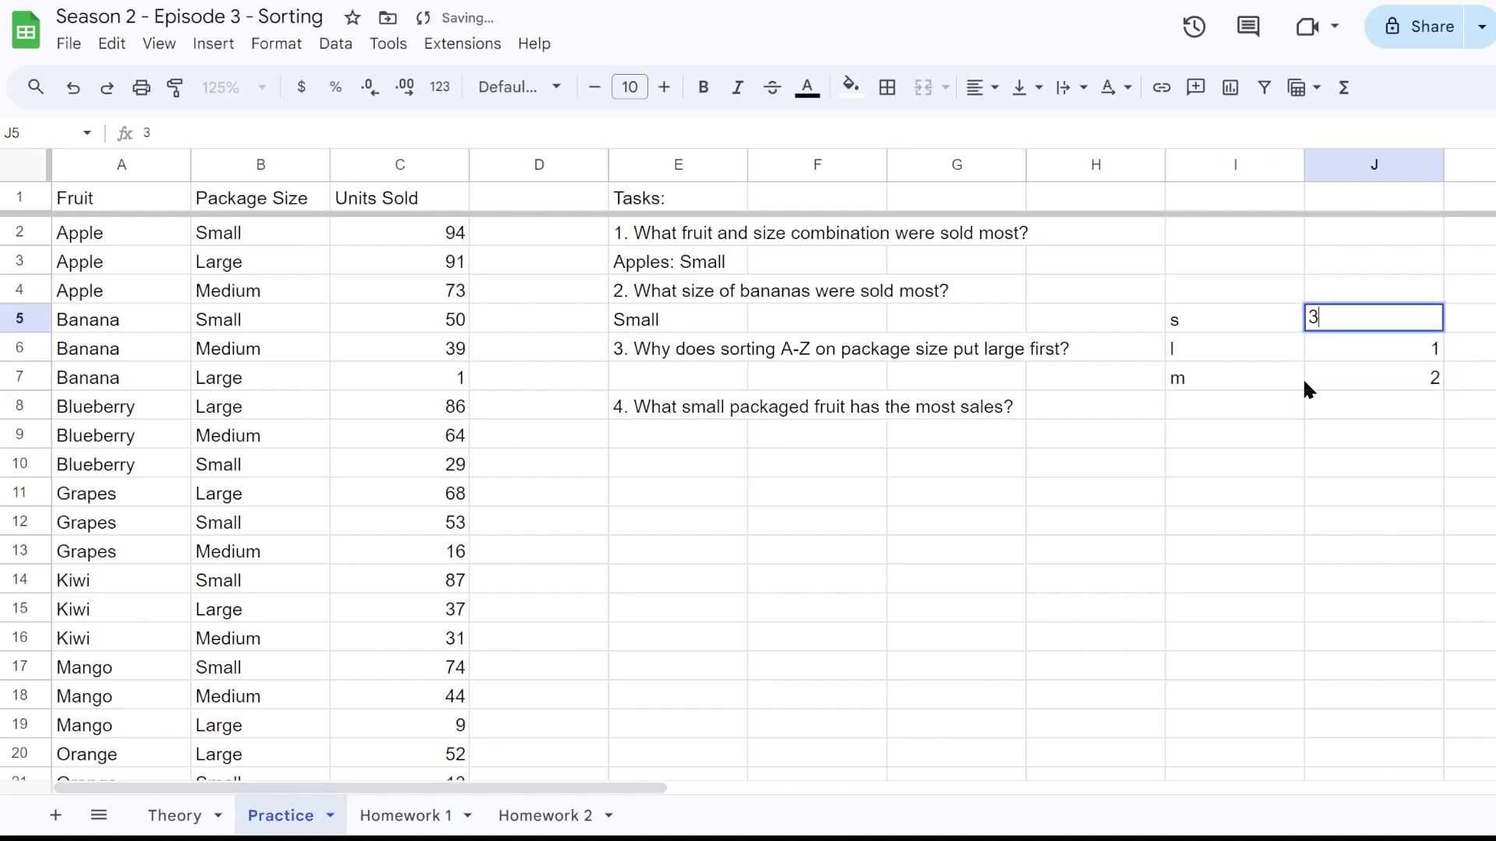
key("Return")
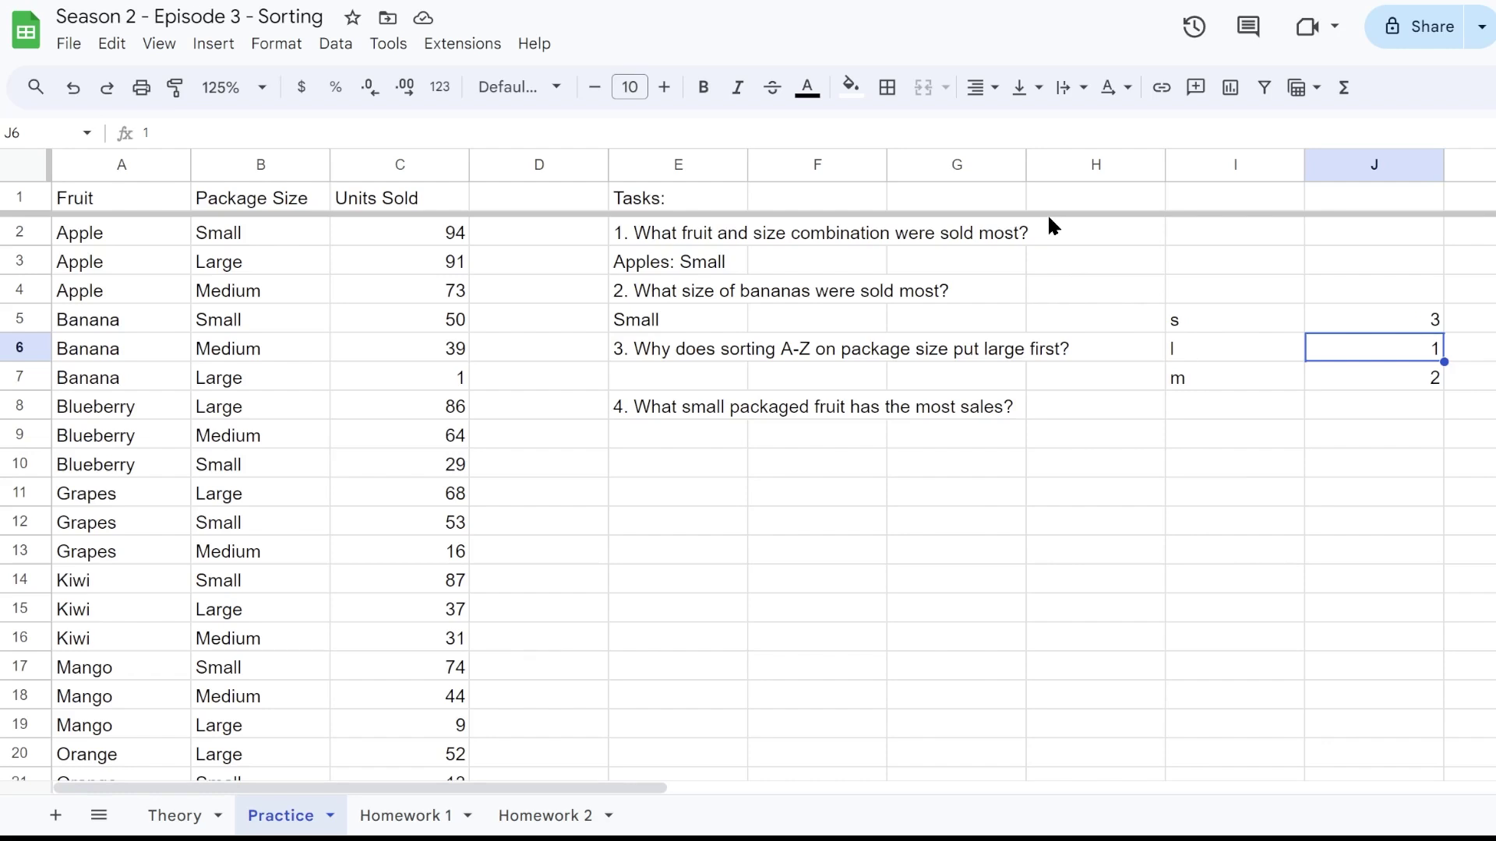
For the fourth task, open the sort range options for A1:C34, add a second sort column and mark the header row.
left_click(701, 425)
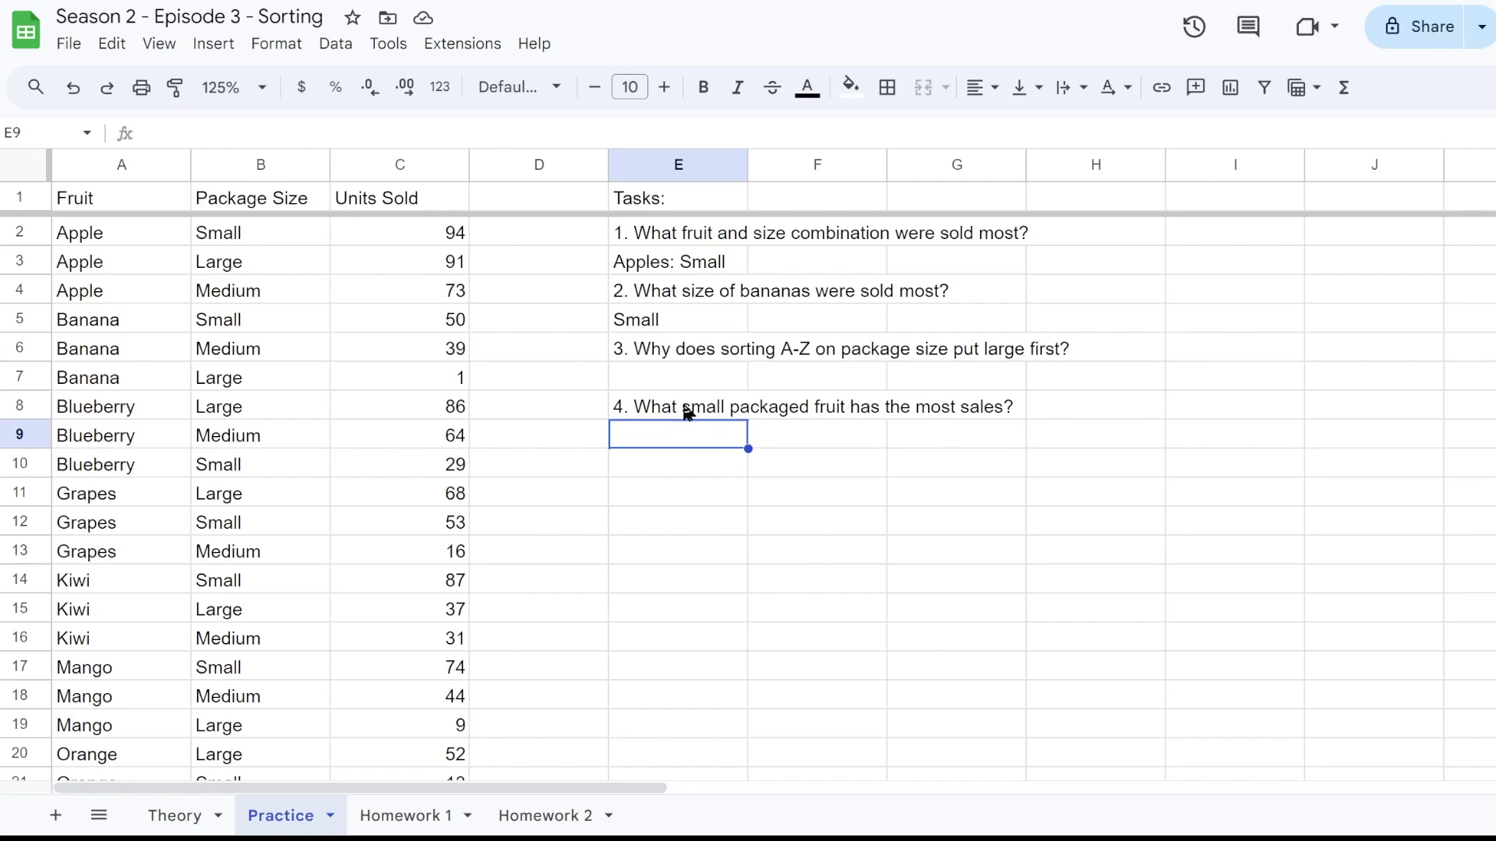
left_click(656, 299)
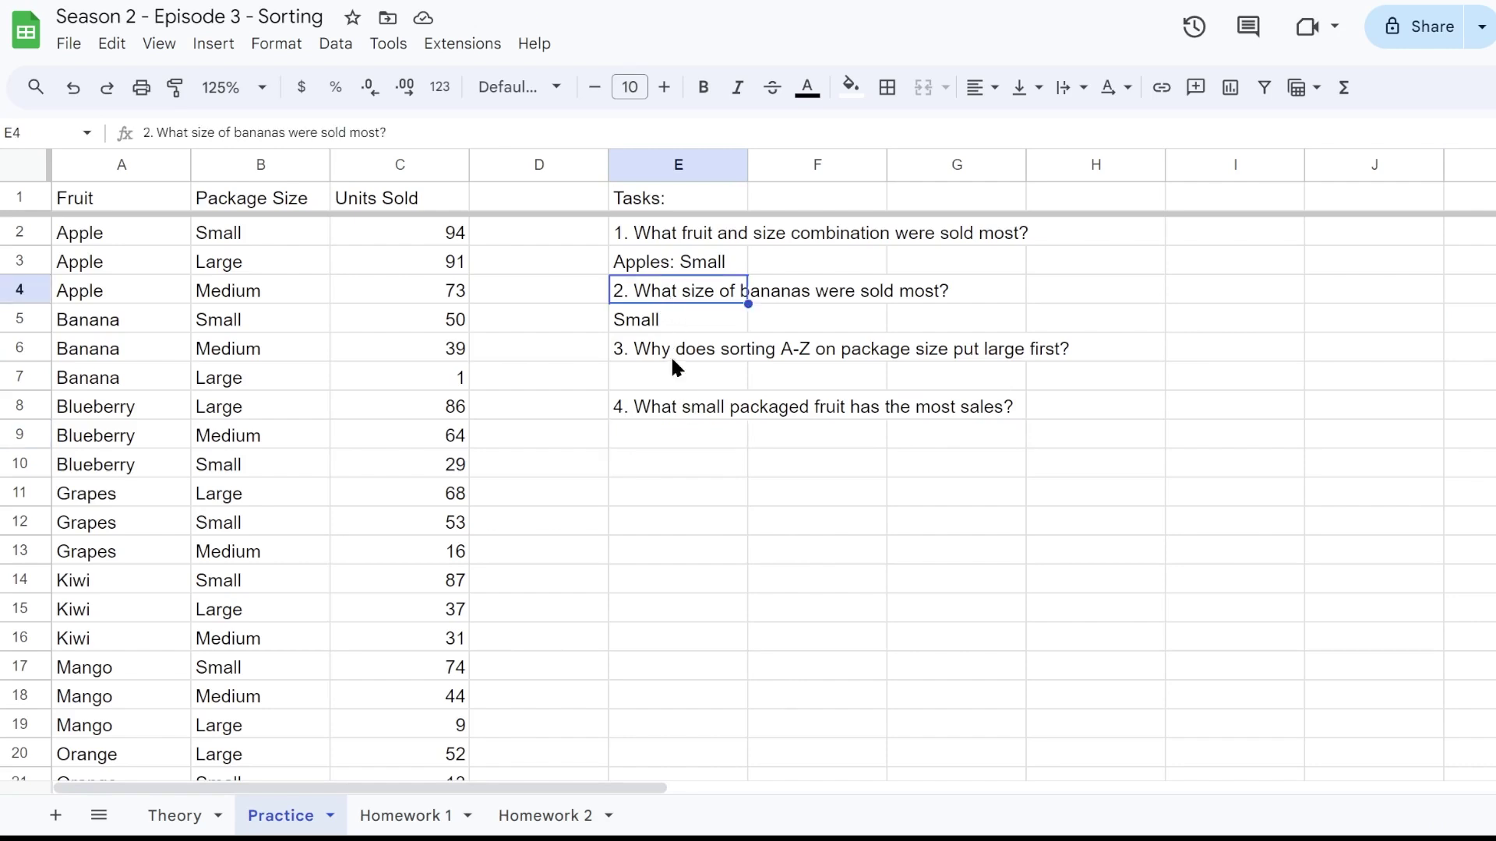
left_click(667, 410)
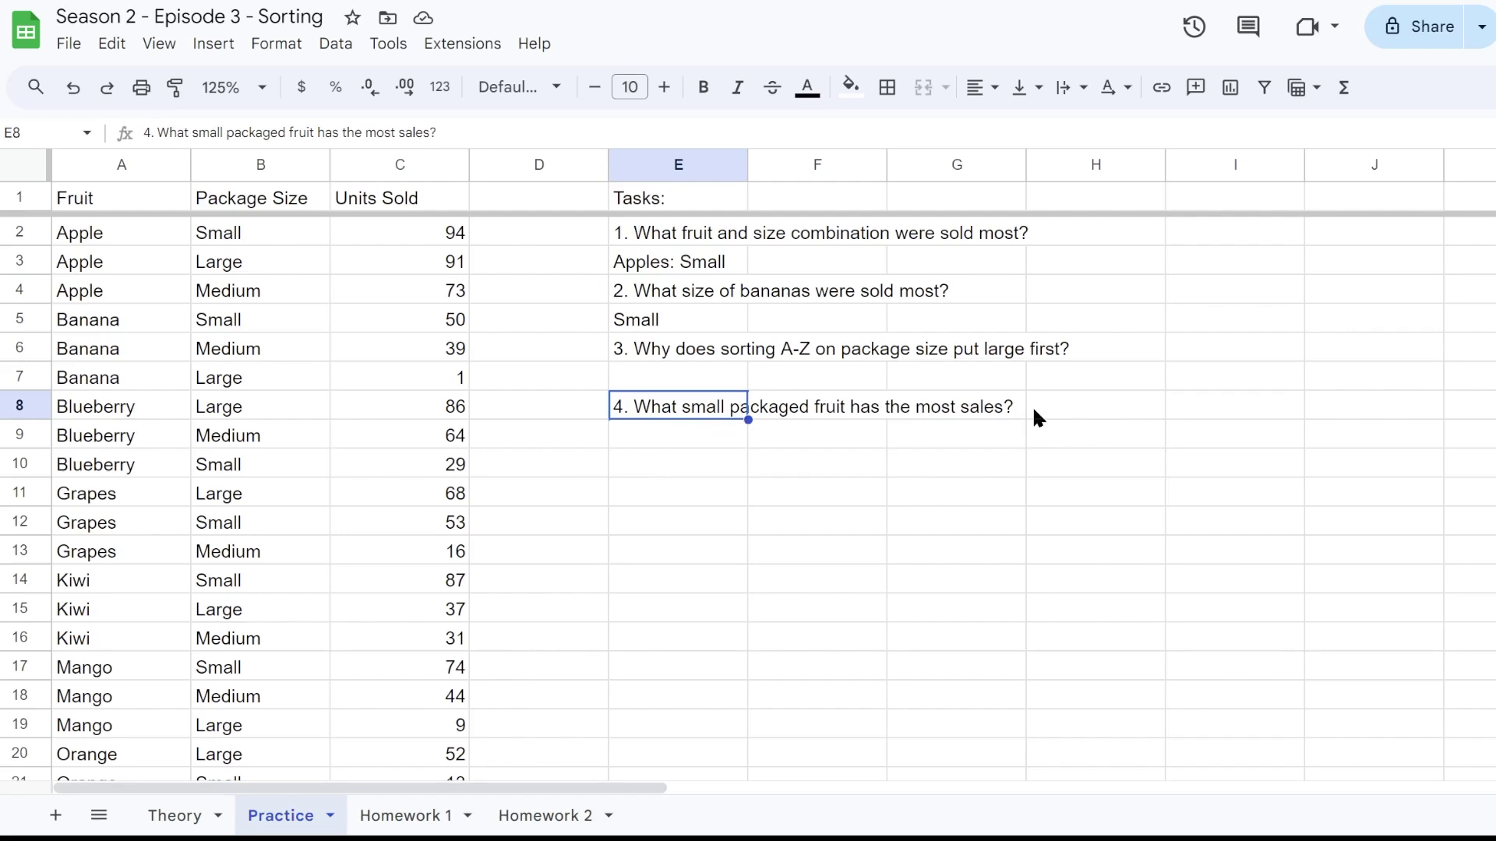
left_click_drag(92, 197, 419, 540)
right_click(363, 419)
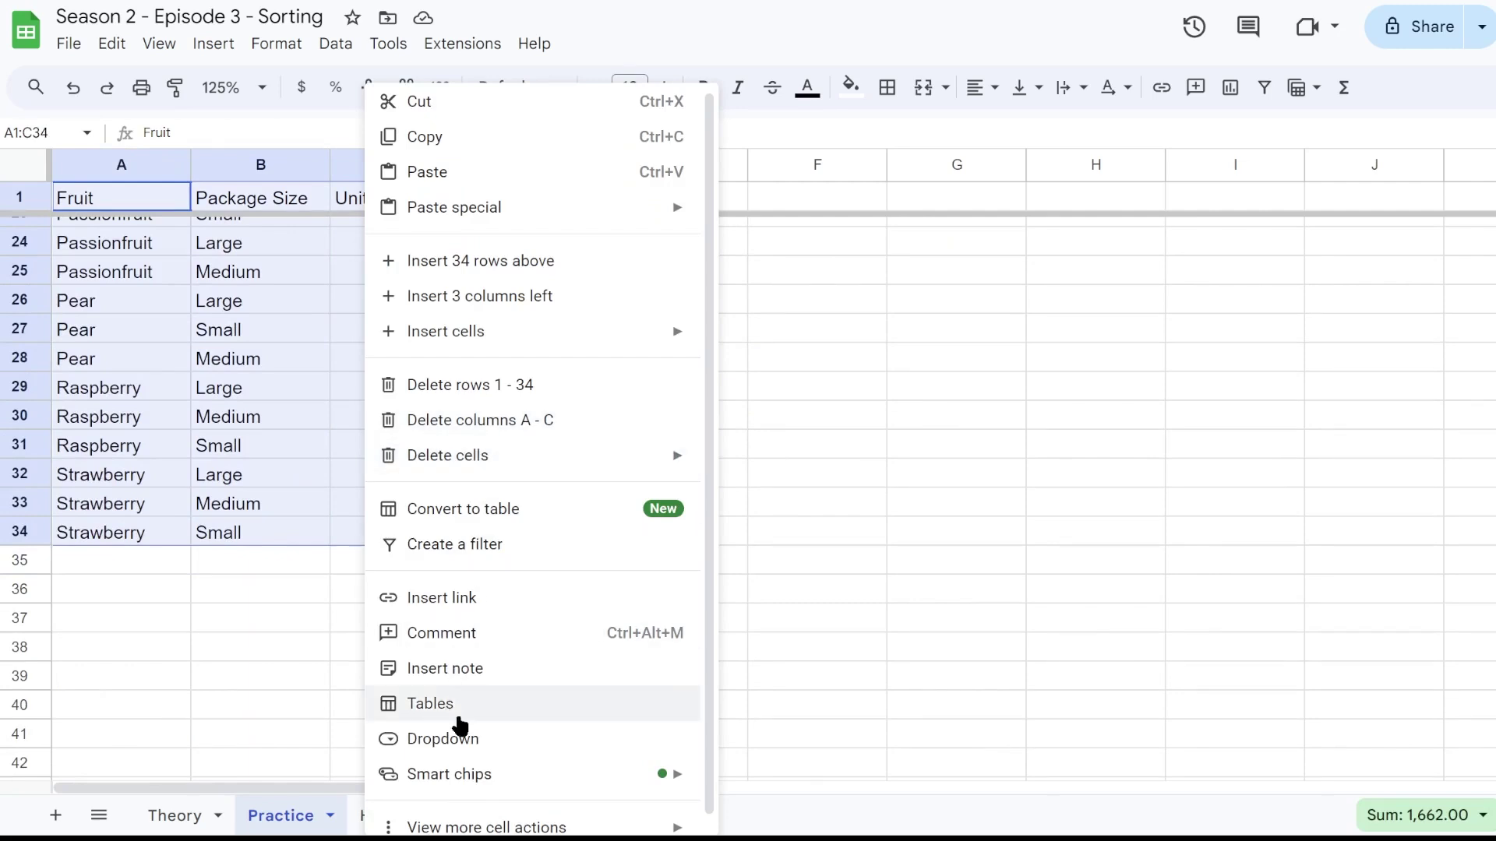
mouse_move(510, 824)
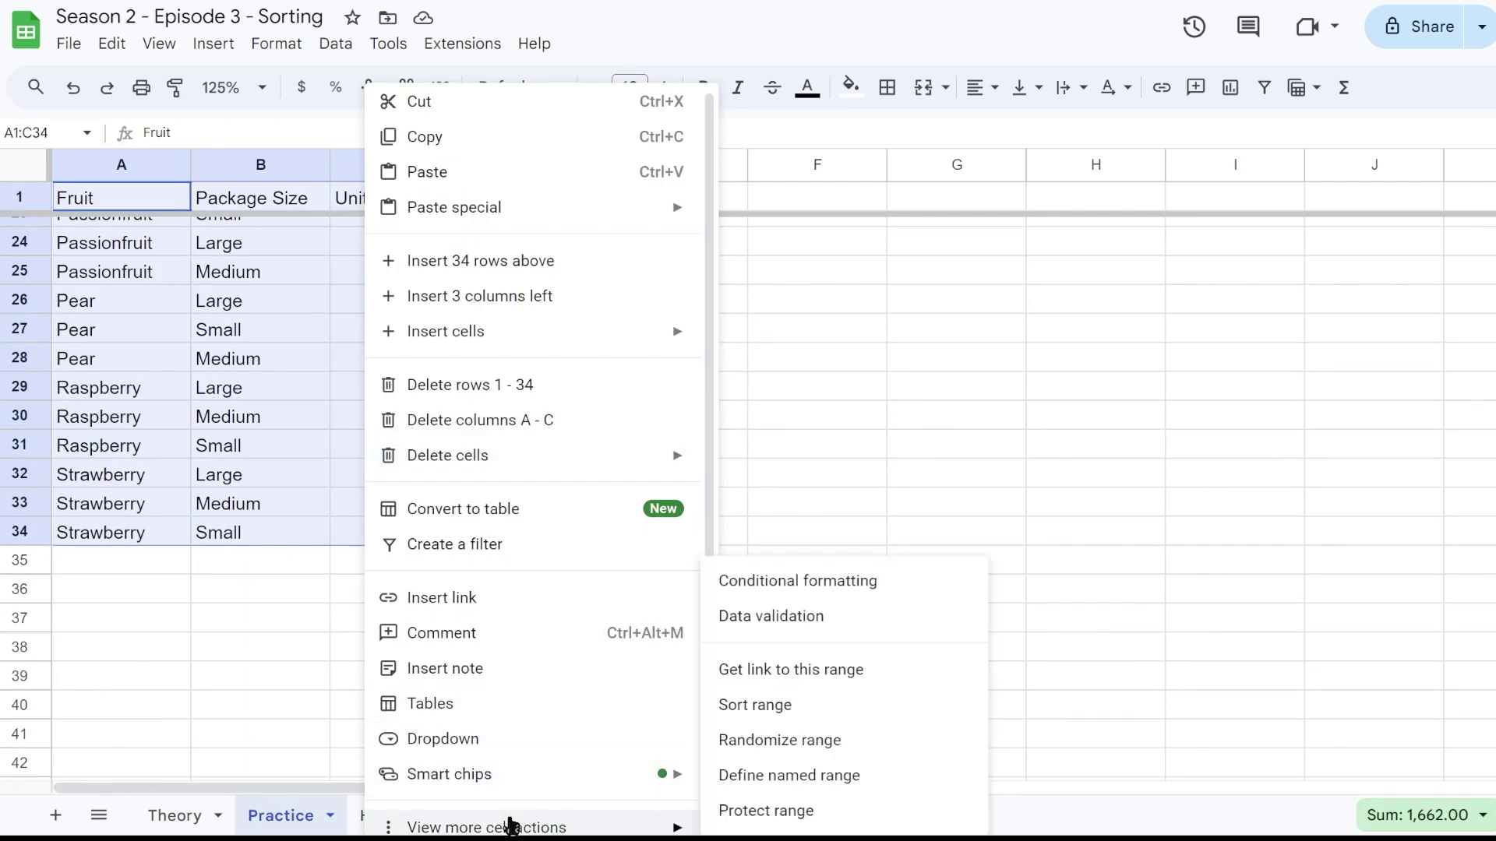
left_click(800, 710)
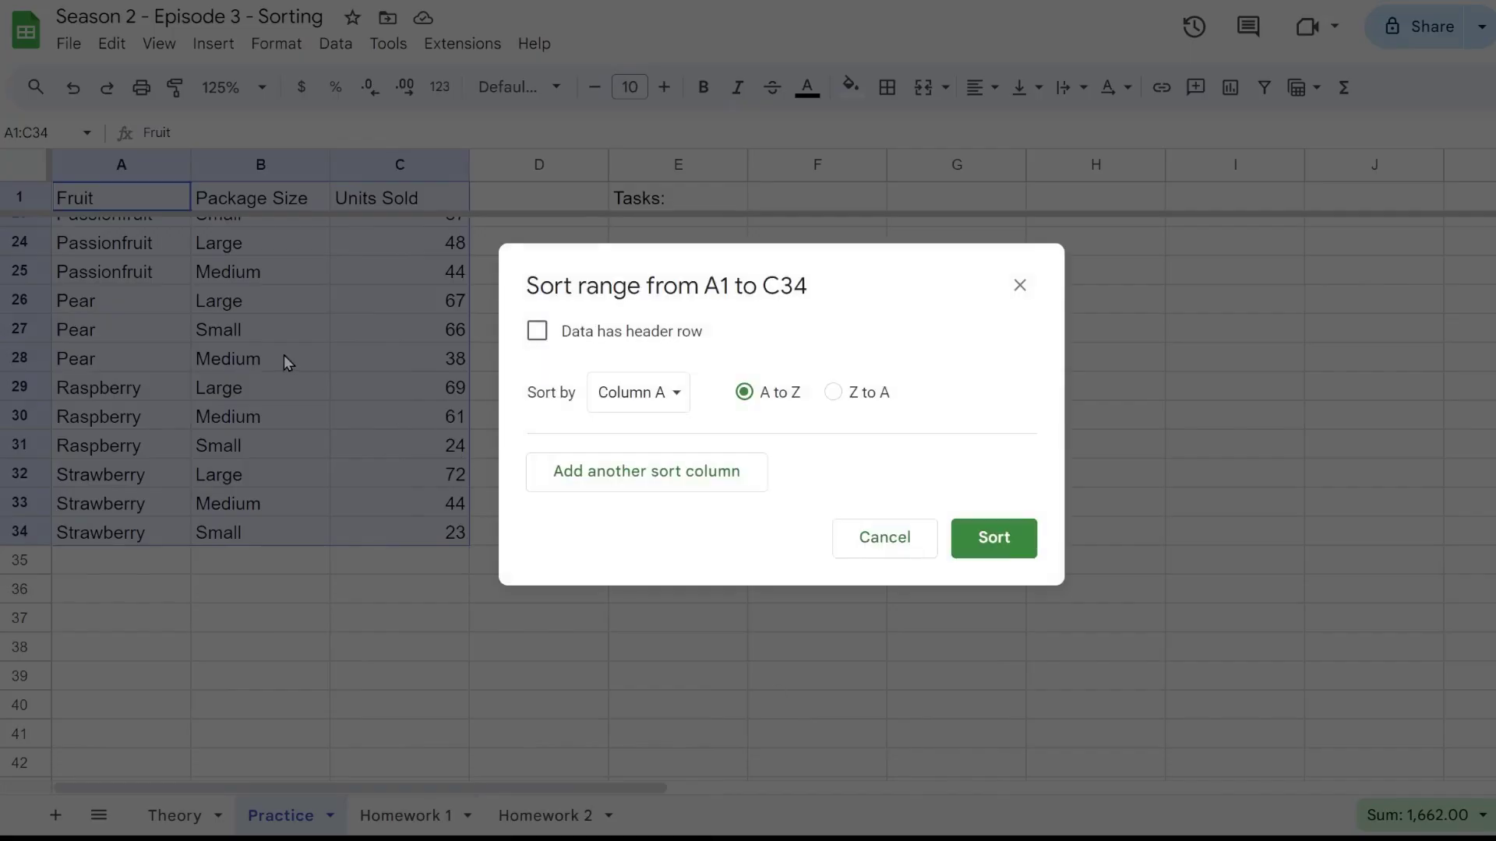
left_click_drag(595, 286, 831, 244)
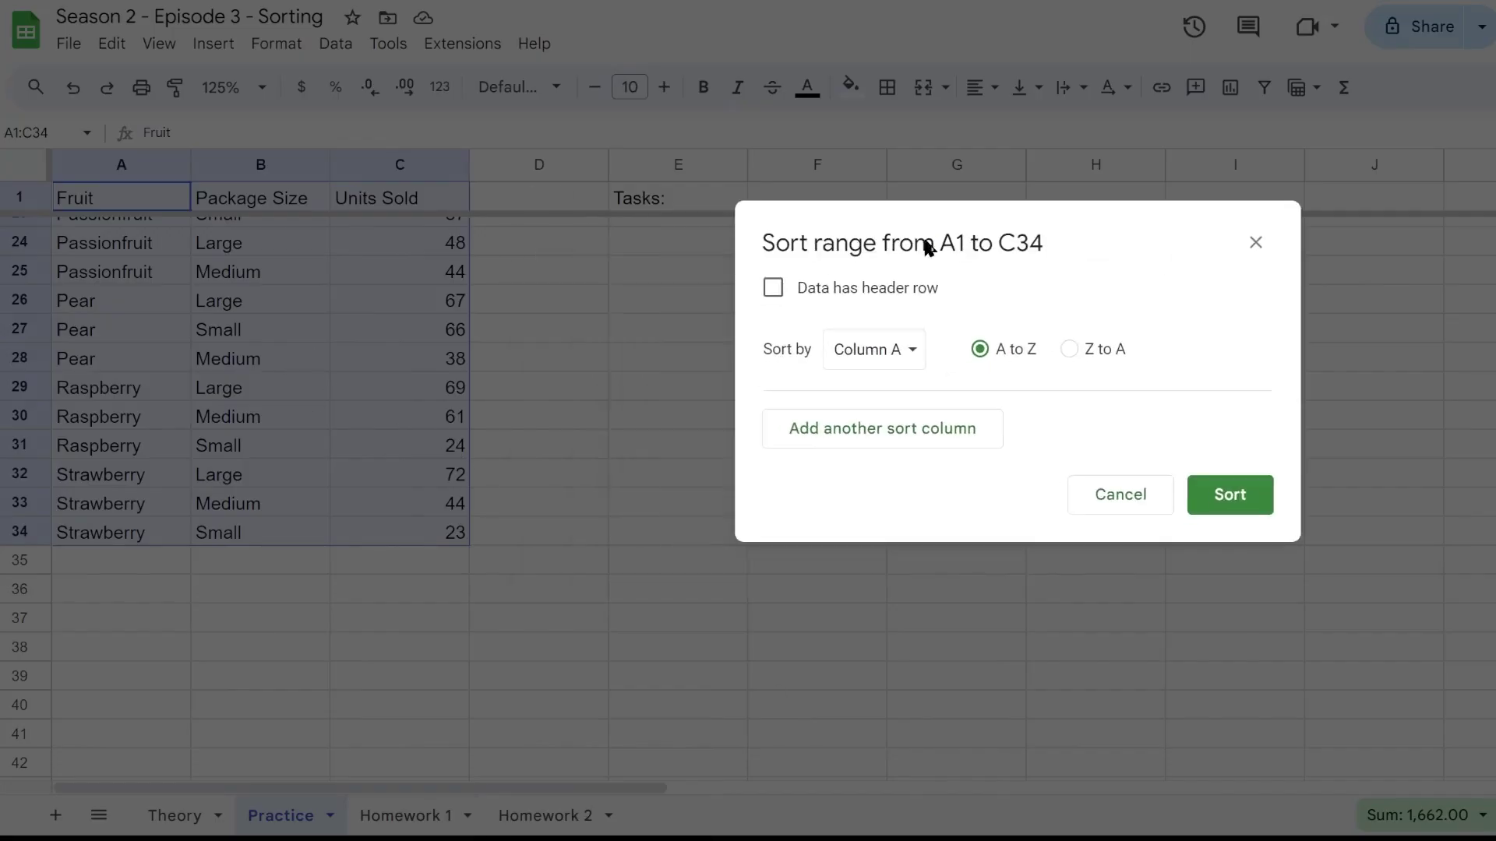
left_click(821, 437)
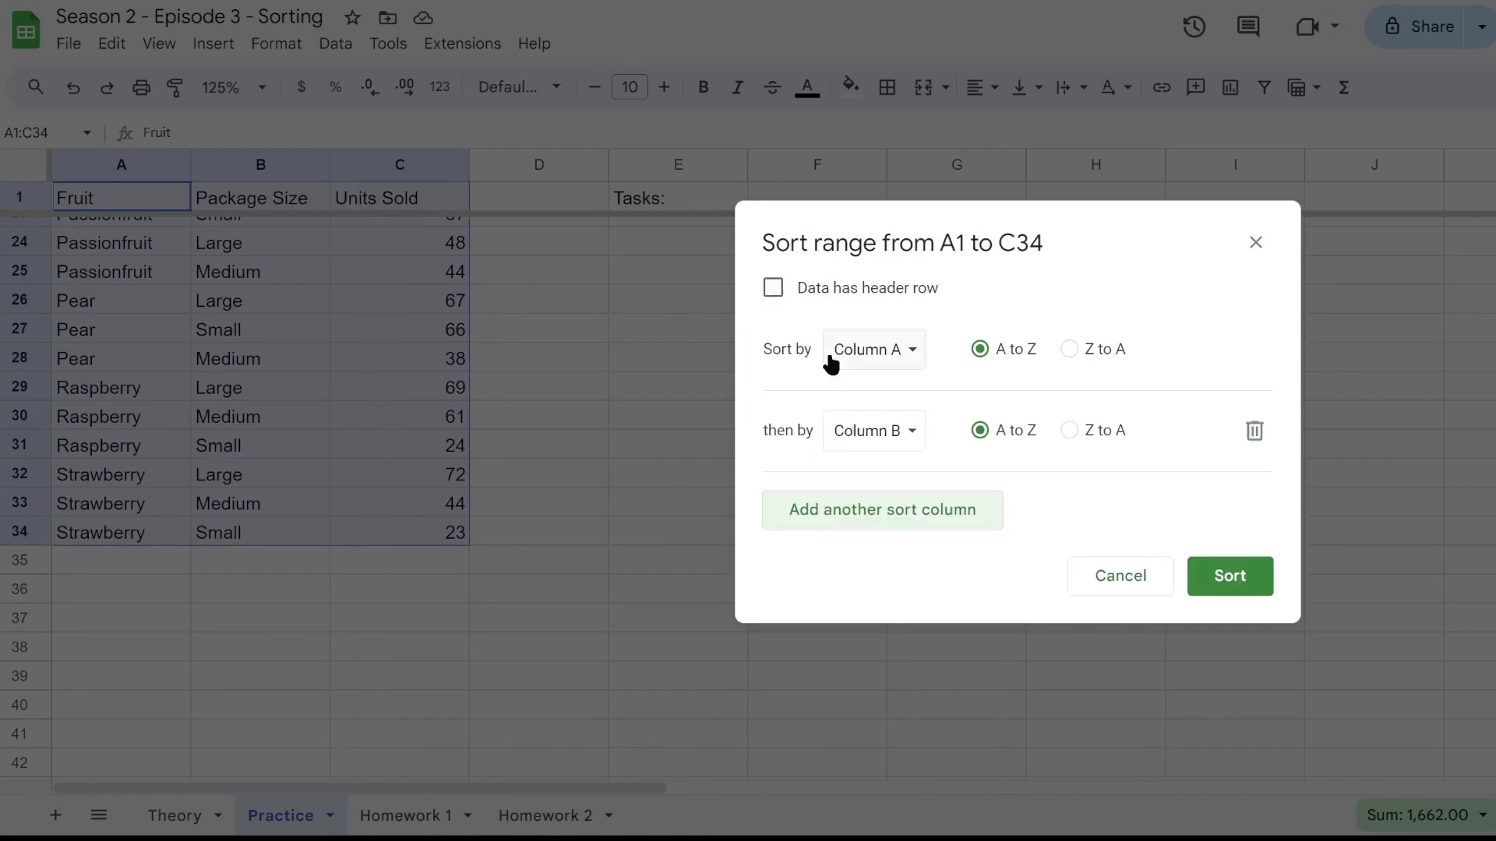
left_click(807, 296)
Sort the range by Package Size from Z to A, then by Units Sold from Z to A.
left_click(872, 349)
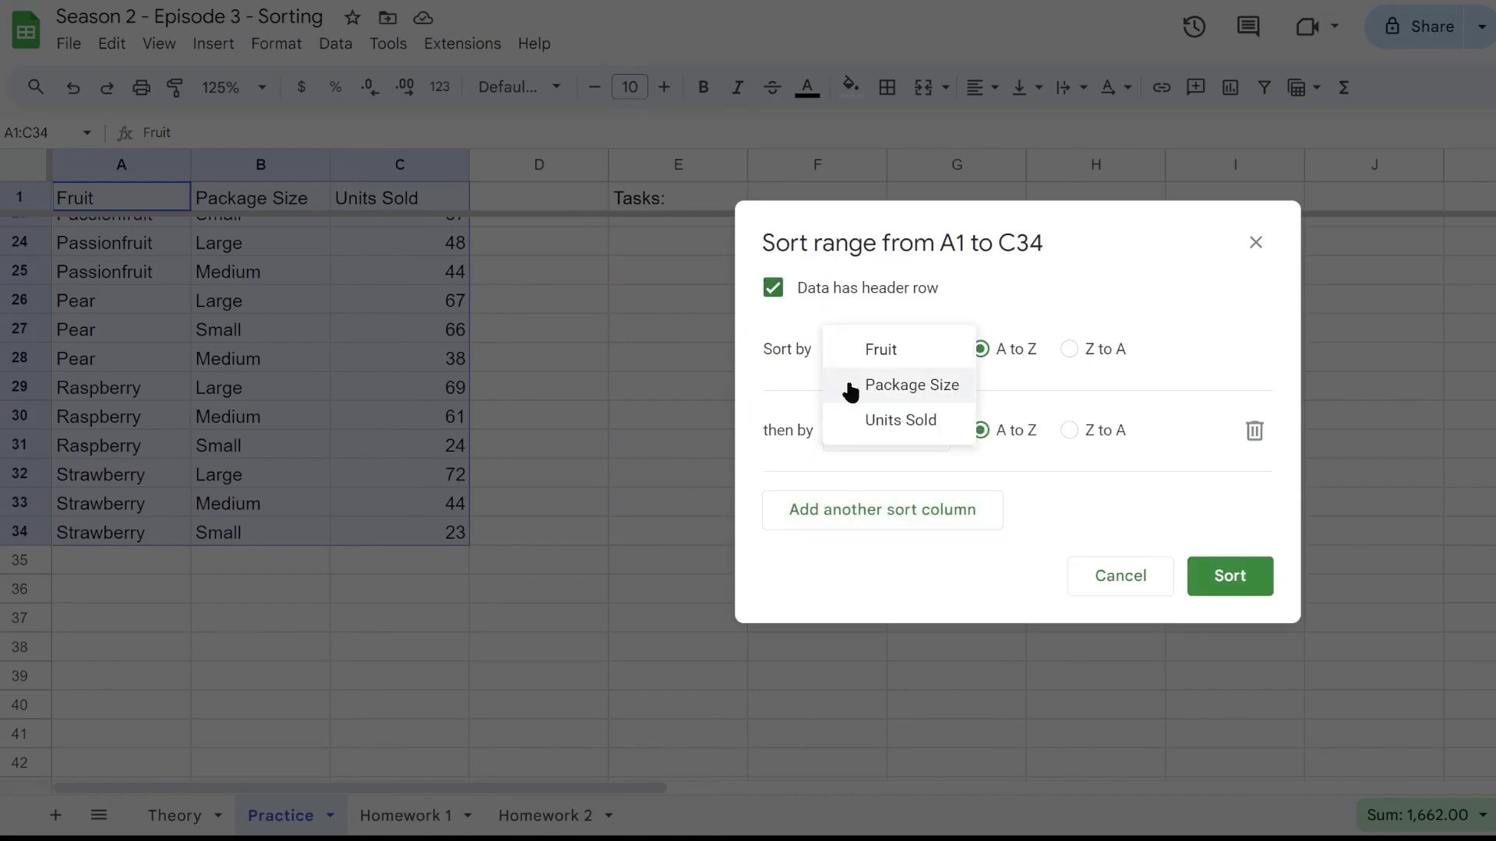
left_click(852, 386)
left_click(871, 441)
left_click(892, 465)
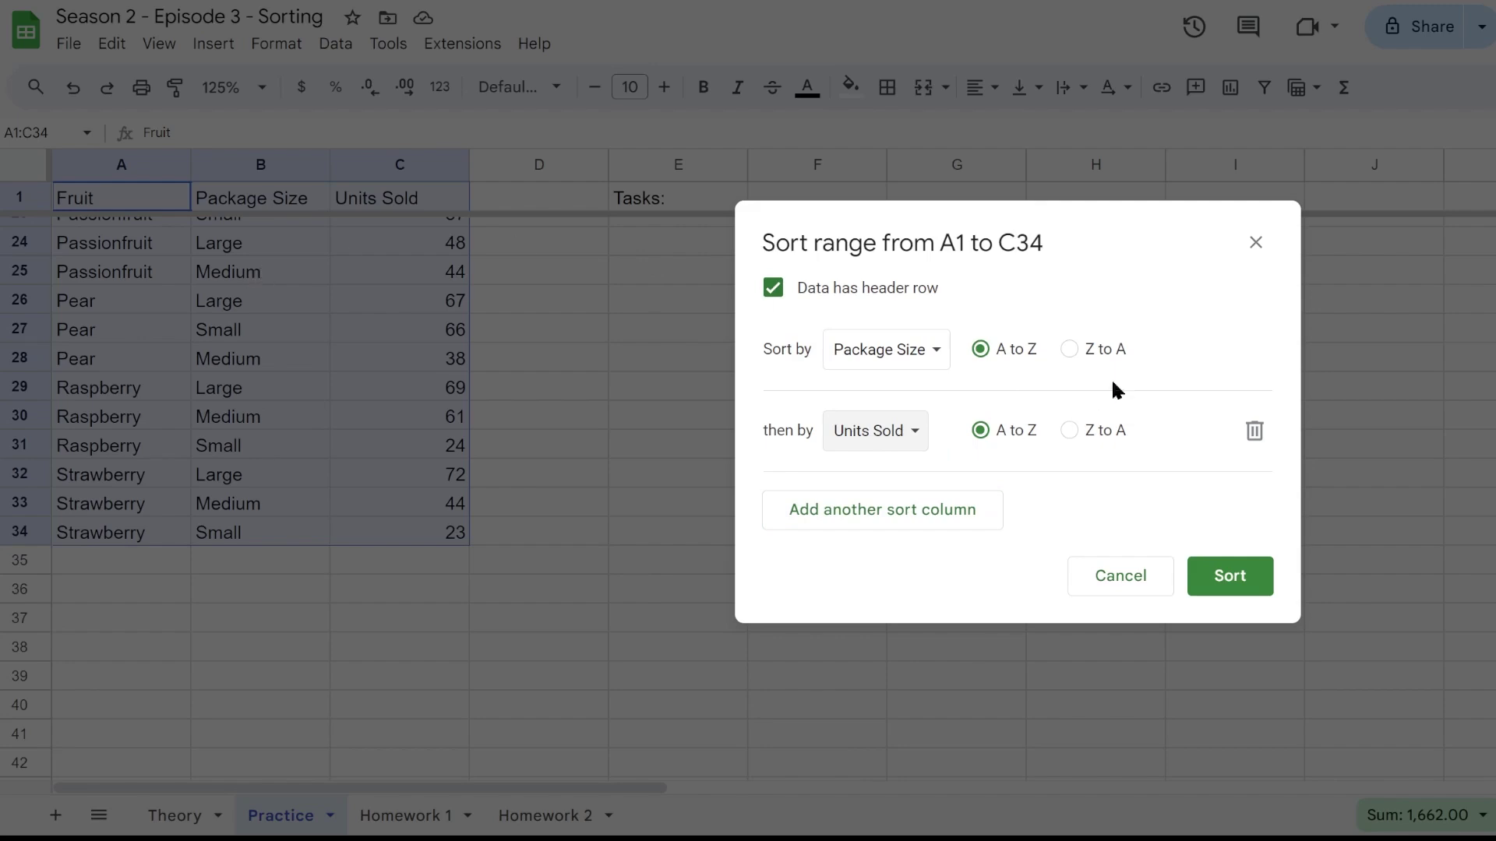
left_click(1069, 349)
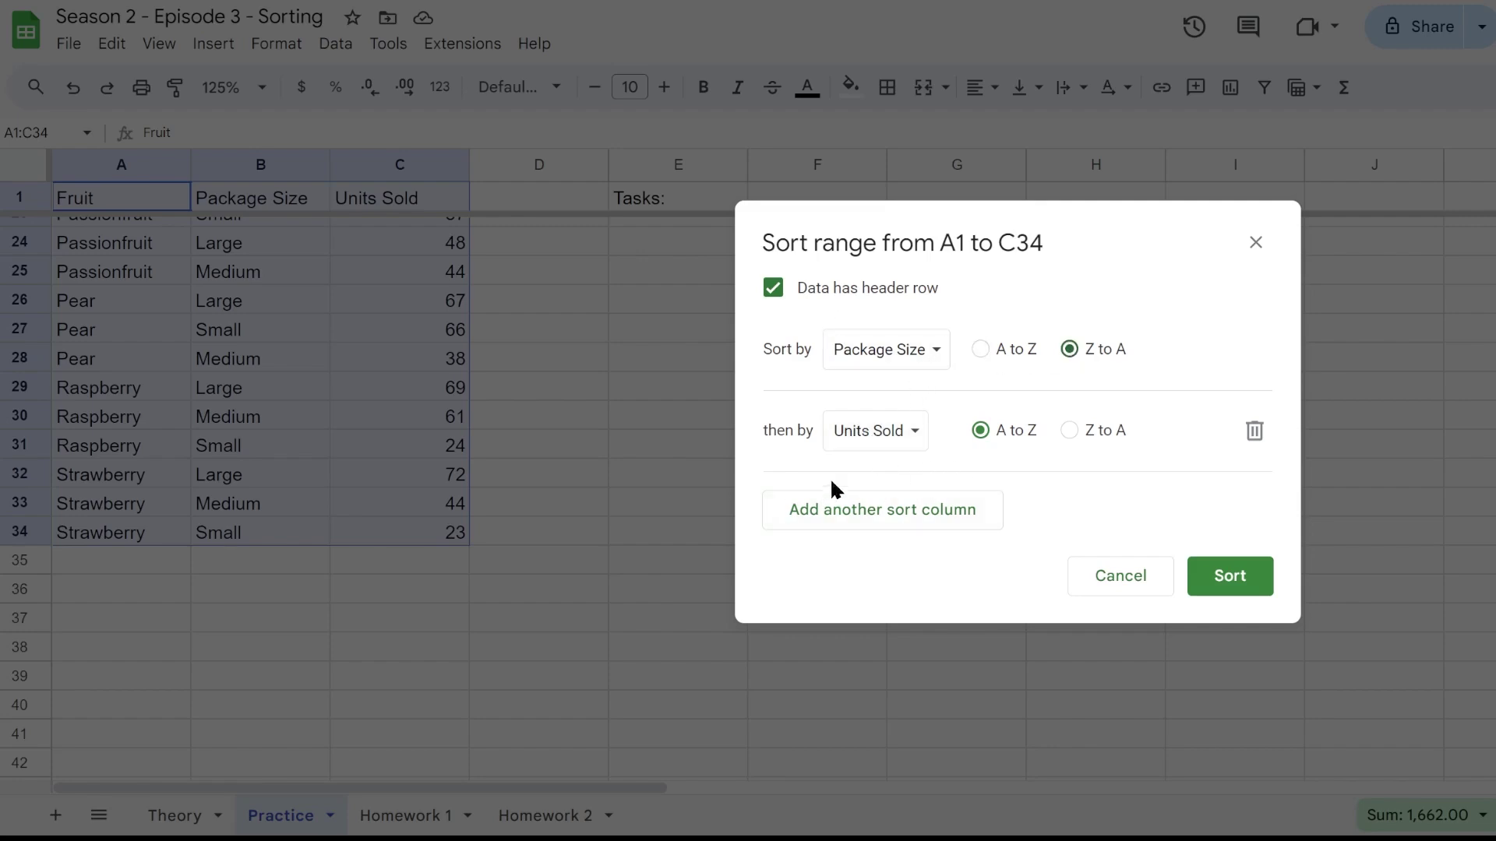
left_click(1068, 430)
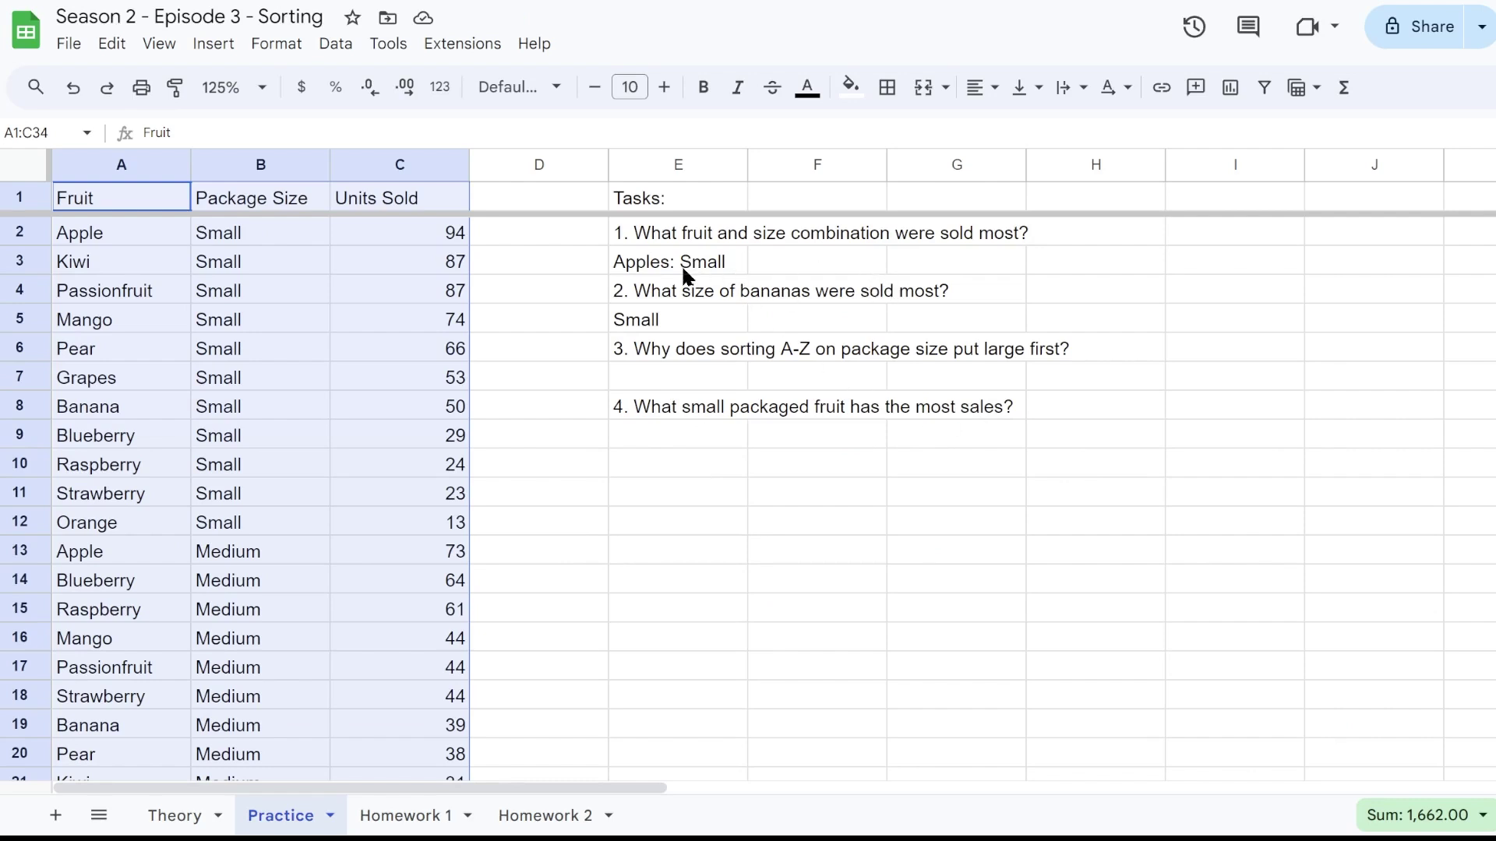
Check the top small-package row and enter "Apples" in E9 as the answer to the fourth task.
left_click(399, 238)
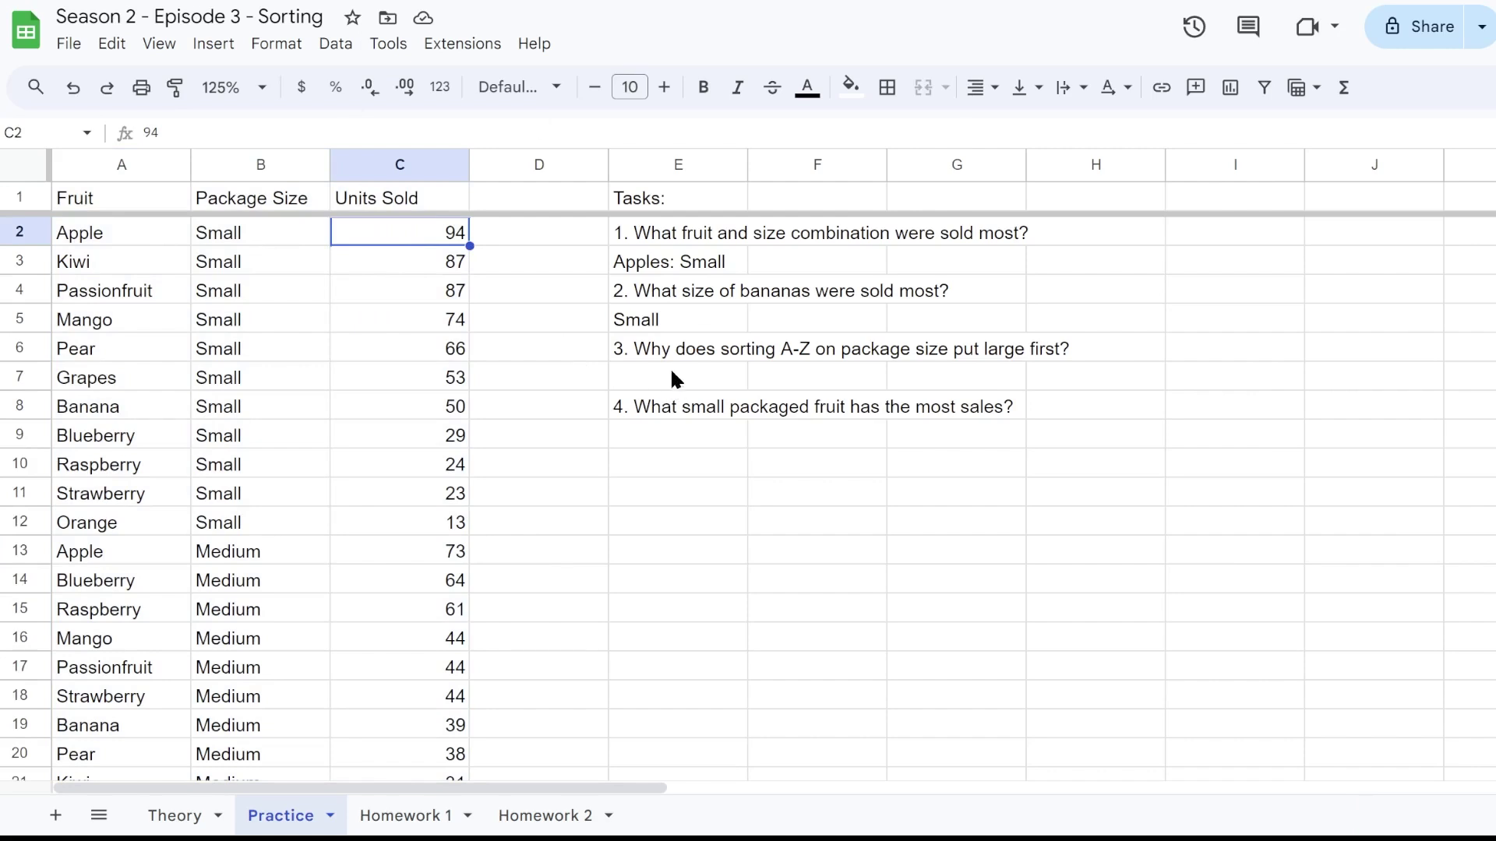
left_click(678, 433)
type("Appl")
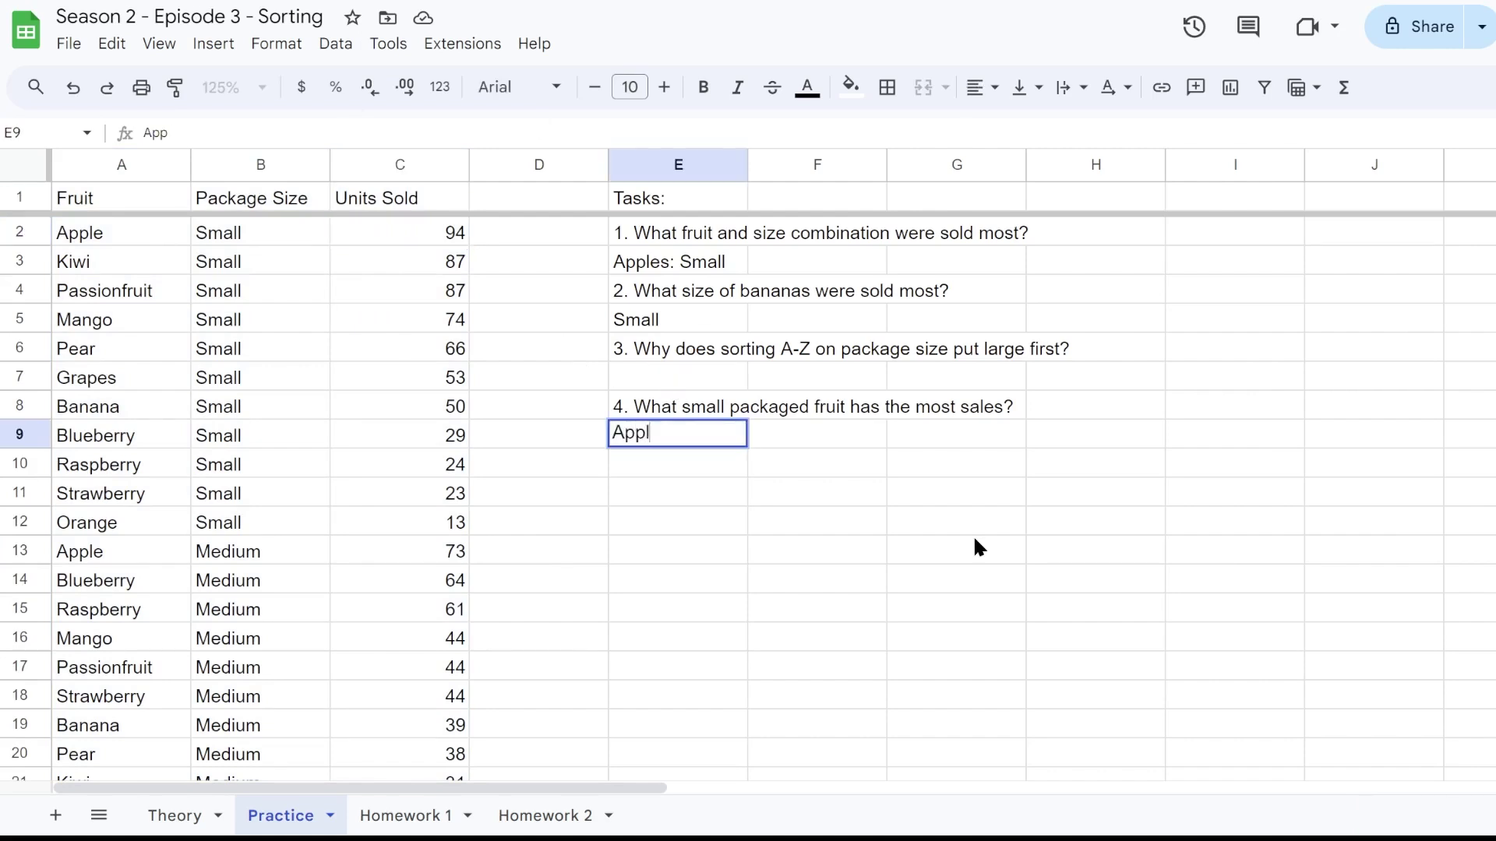
type("es")
left_click(699, 528)
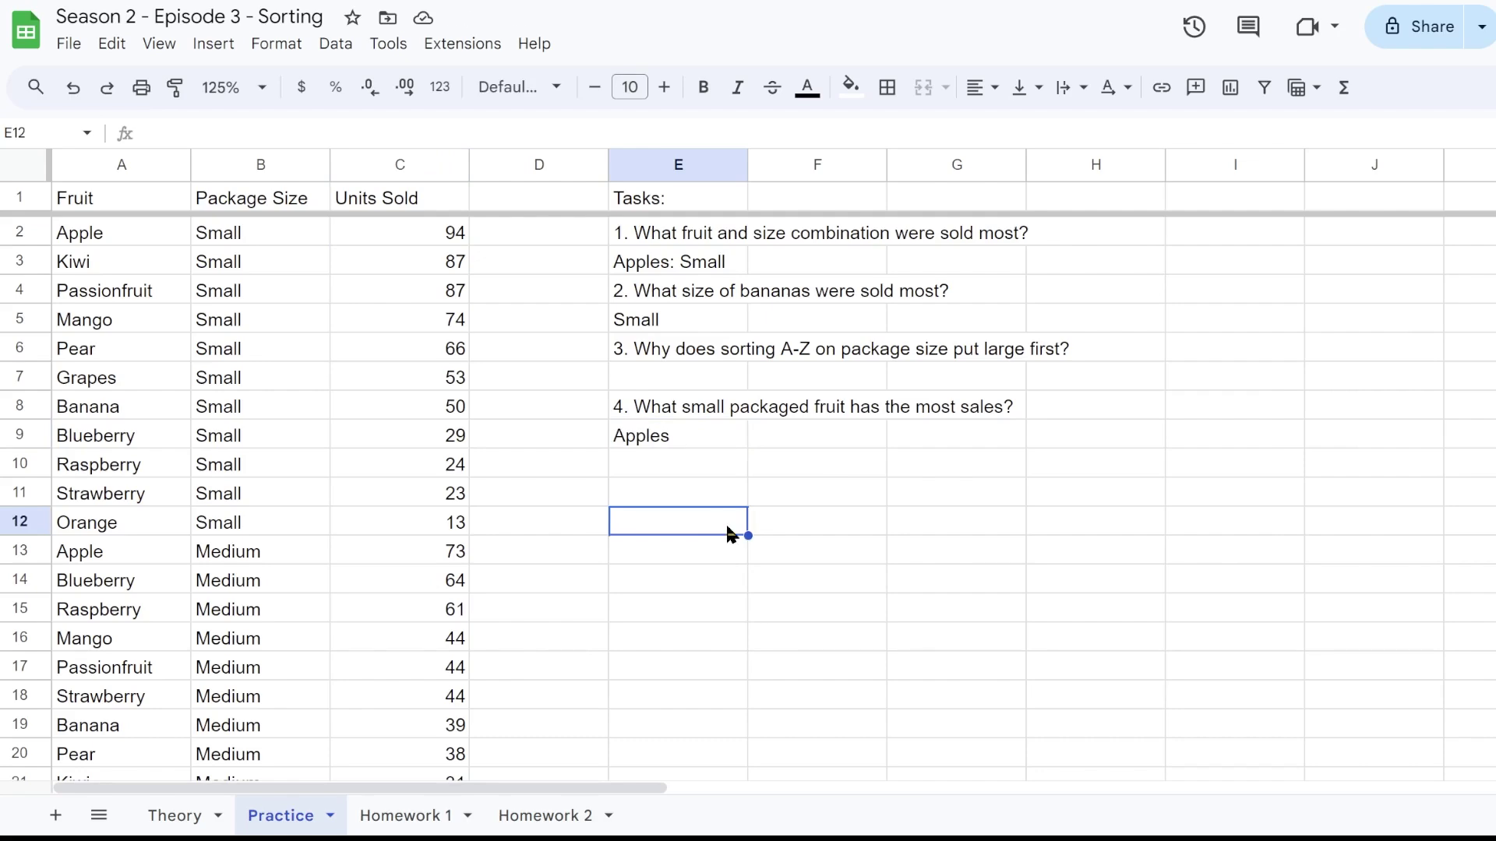
Look over the tasks on the Homework 1 and Homework 2 sheets and return to the Practice sheet.
left_click(385, 816)
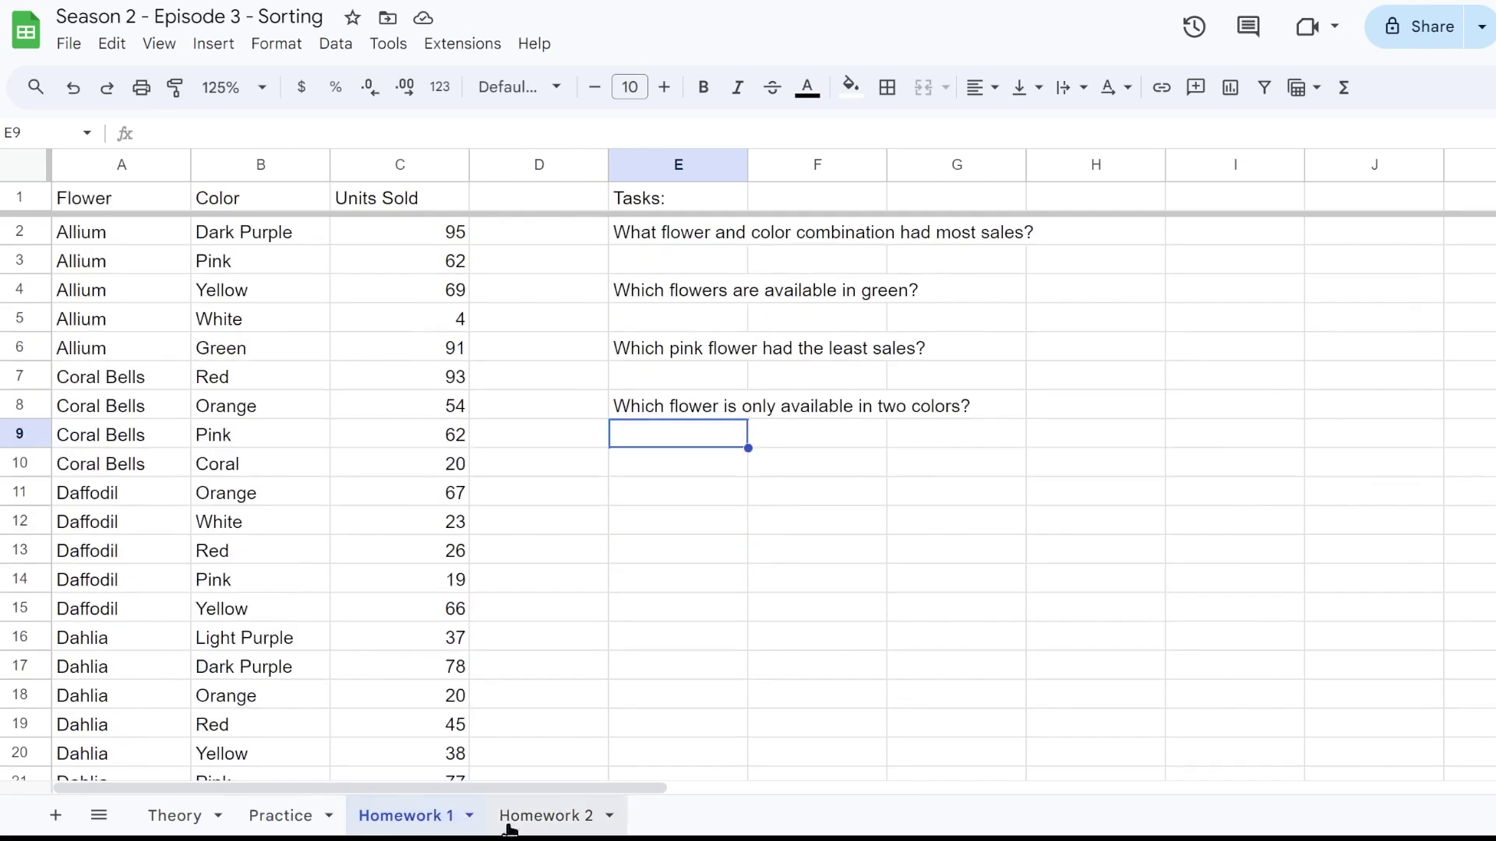
left_click(508, 818)
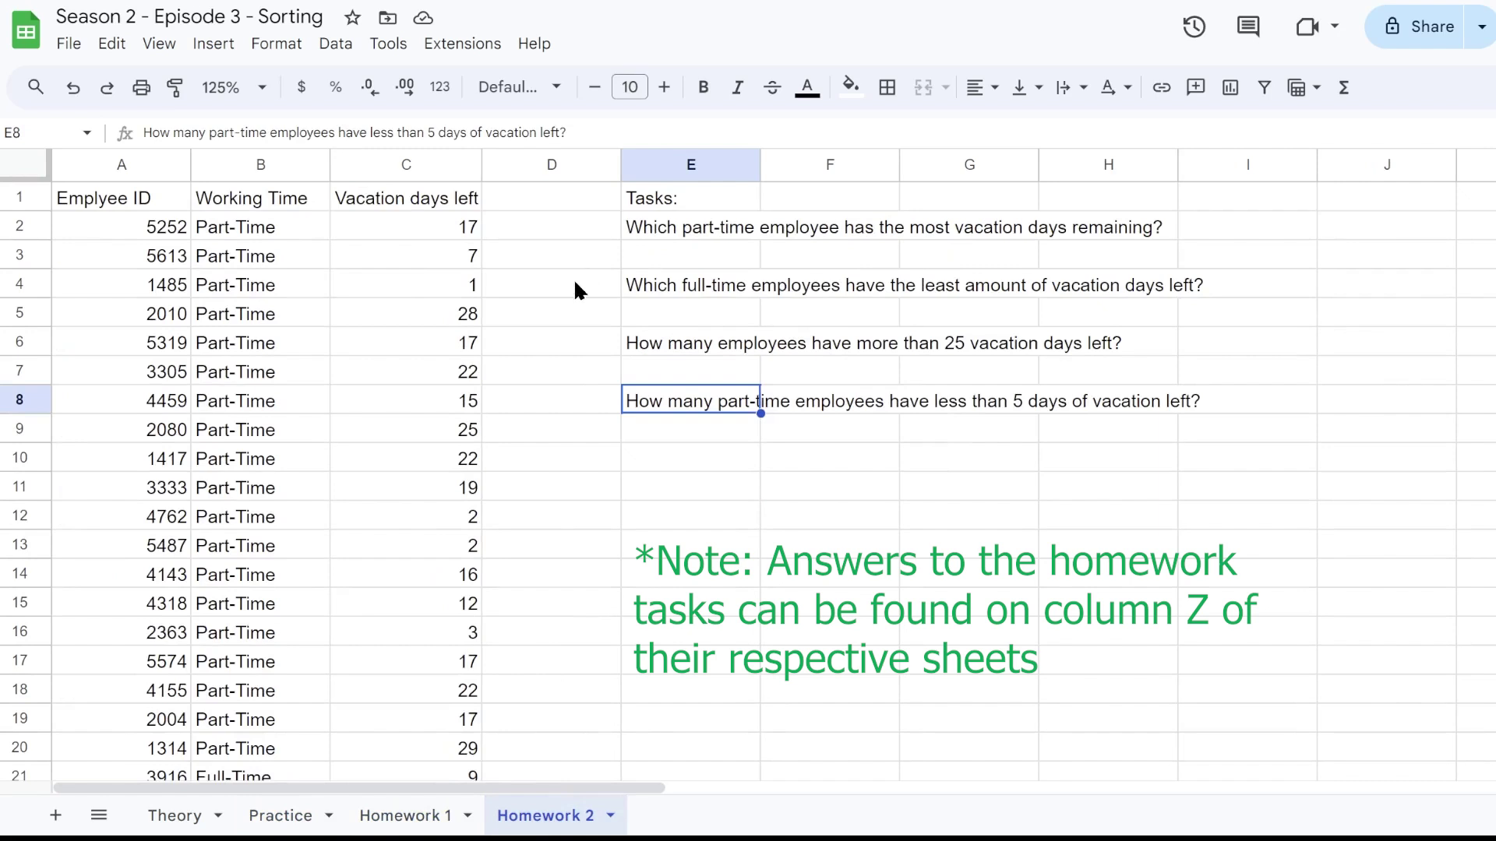
left_click(300, 812)
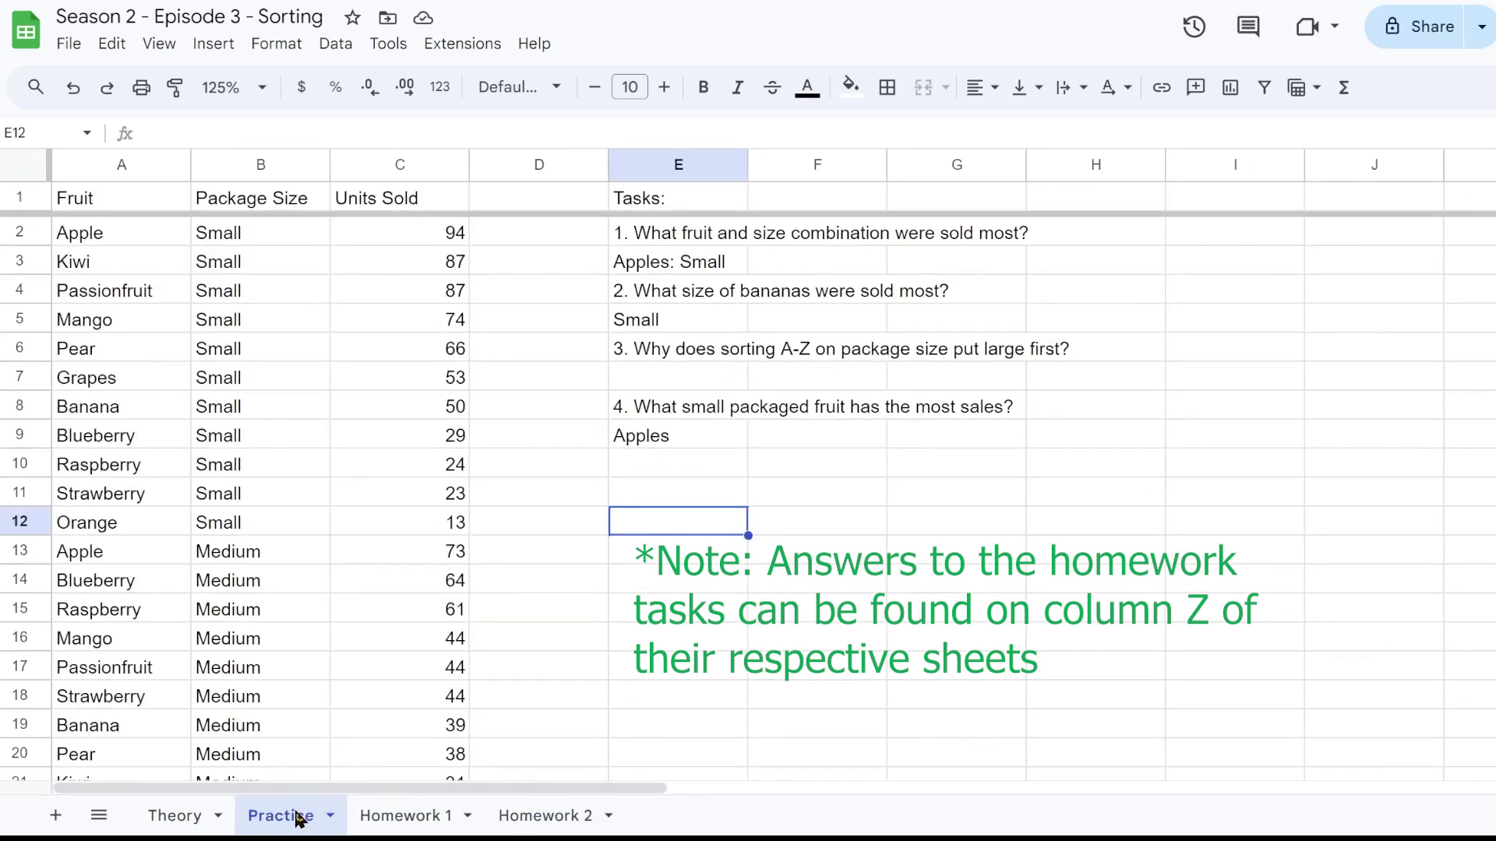